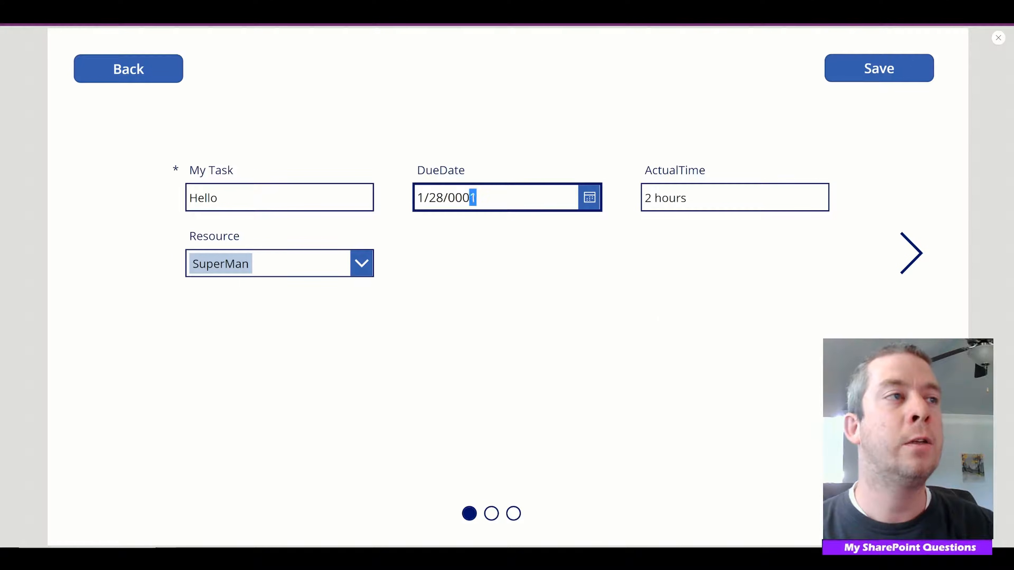
Correct the year in the Hello task's DueDate, save the record and continue past the success message
type("20001")
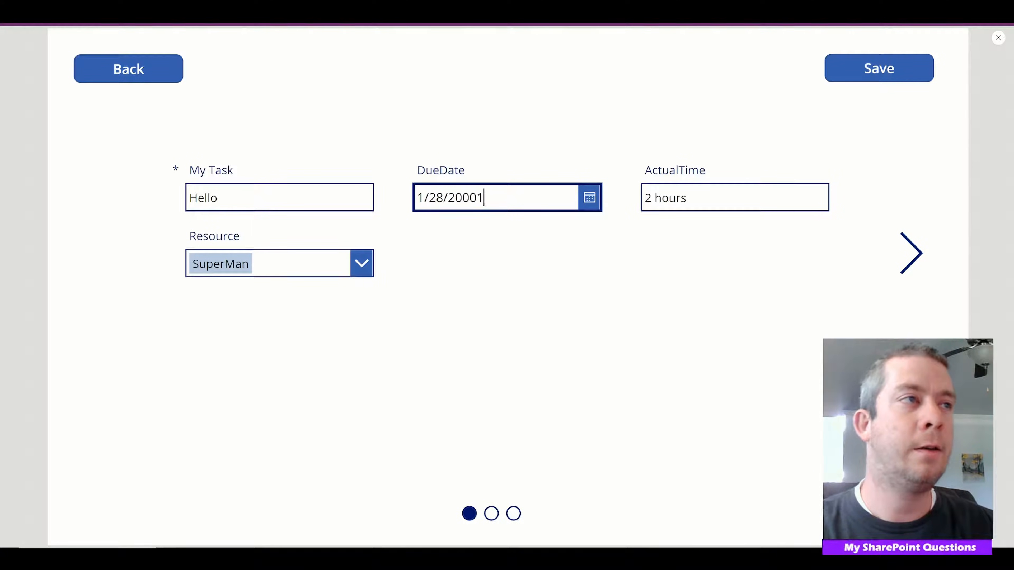
key("BackSpace")
type("1")
left_click(843, 76)
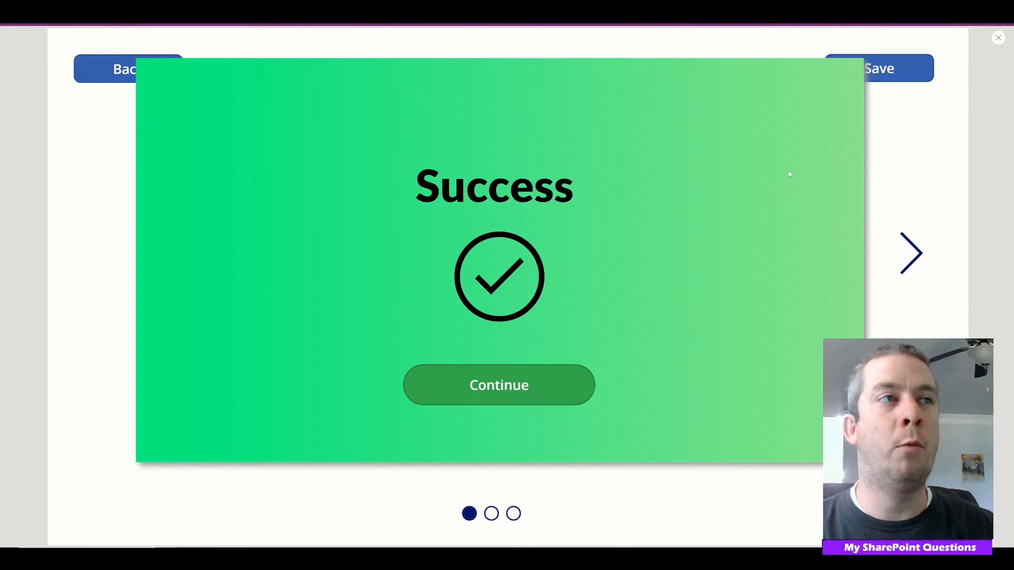
left_click(469, 397)
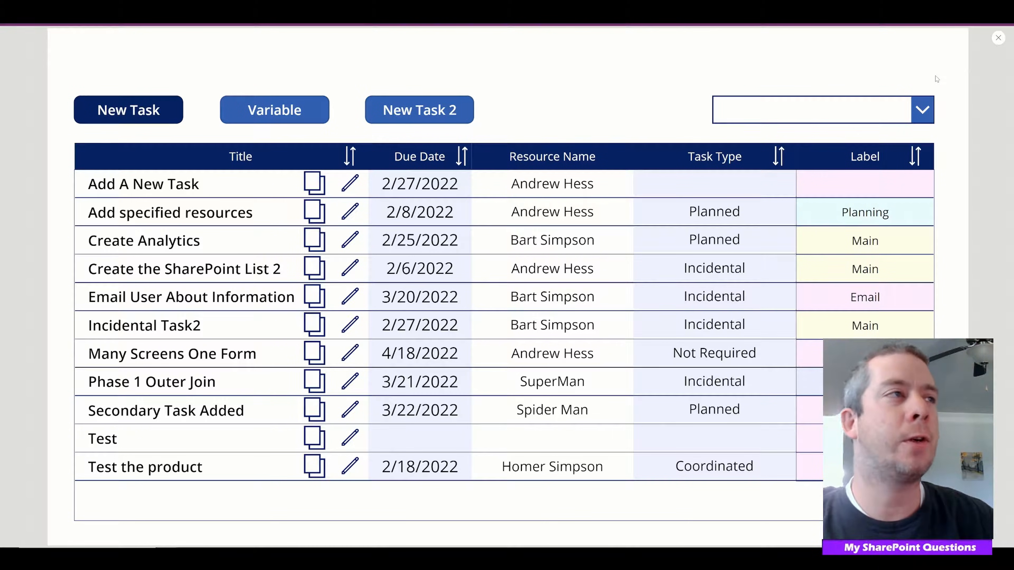
Review the edit form of the Add A New Task record, return to the list and open the blank new-task form
left_click(392, 188)
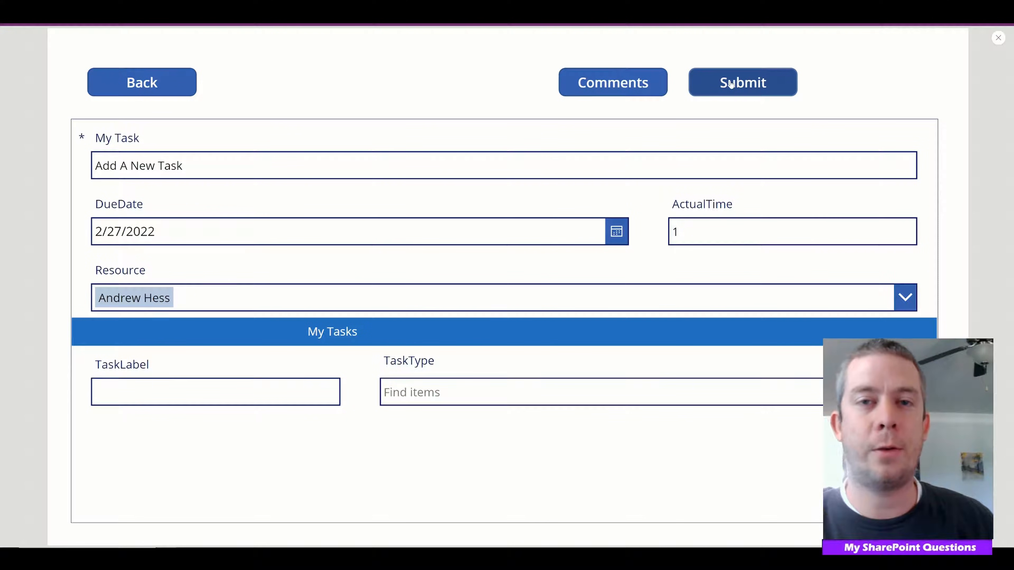
left_click(144, 84)
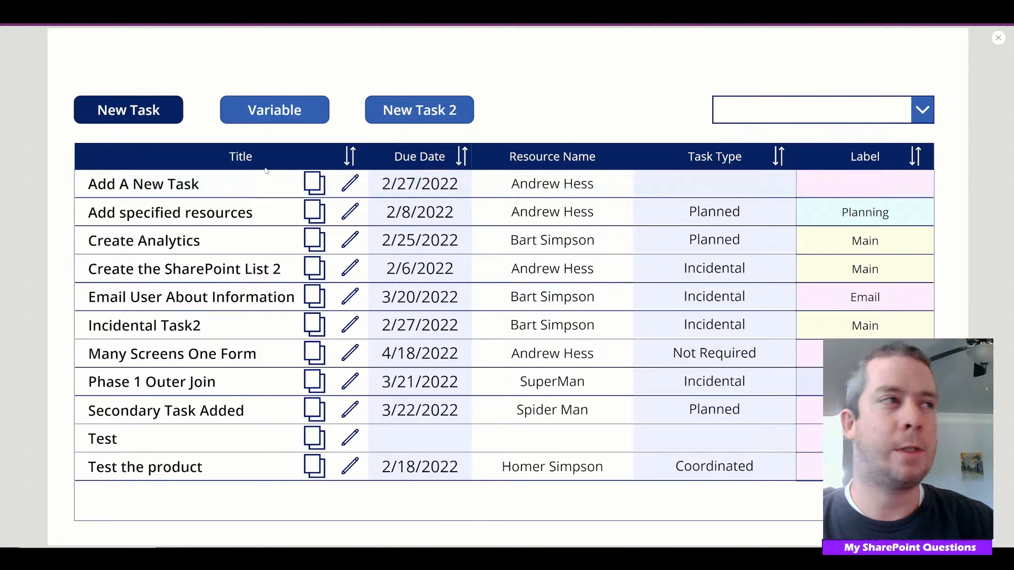
left_click(156, 116)
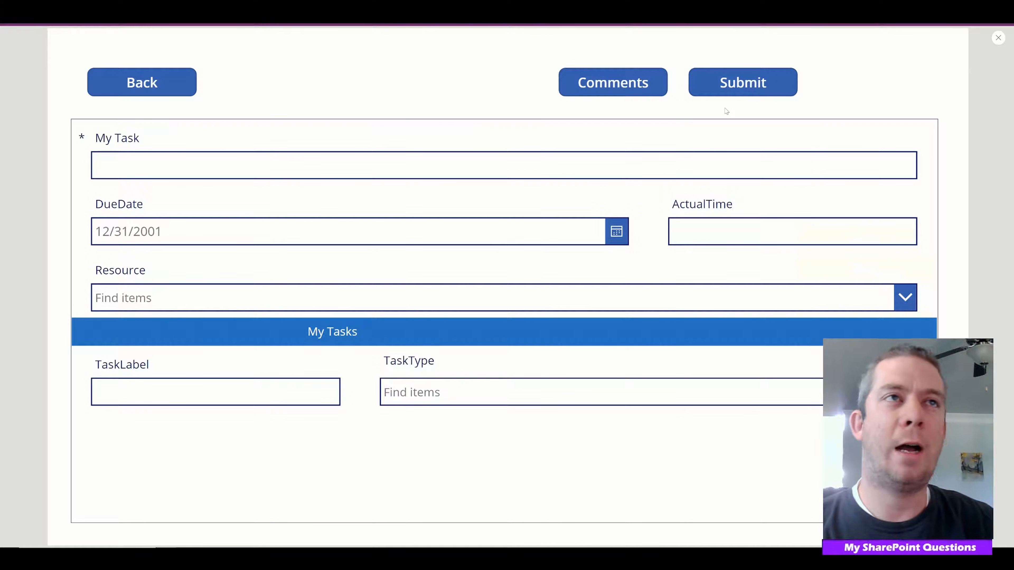
left_click(142, 82)
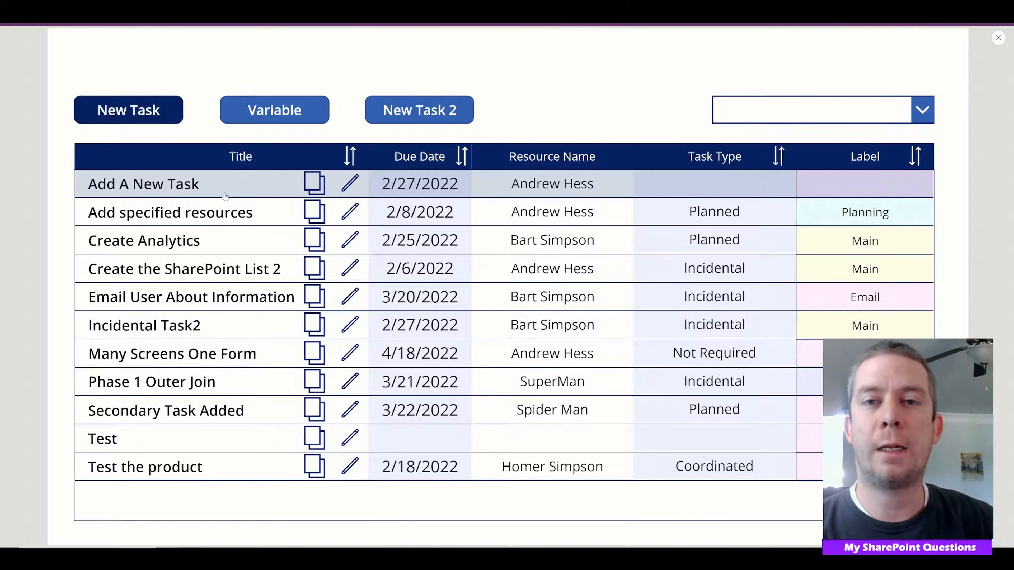
left_click(116, 120)
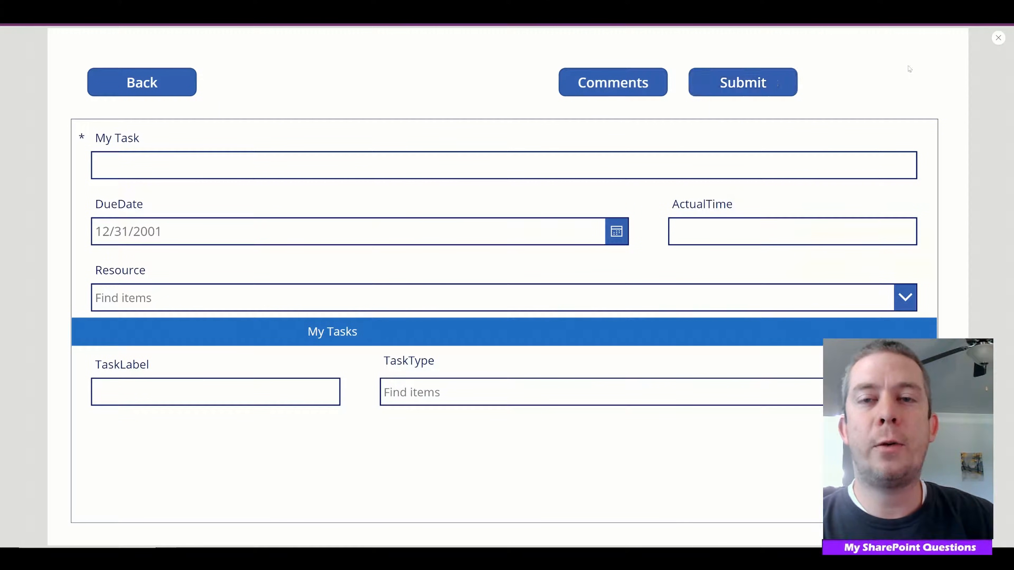
Exit the preview and examine the SubmitForm(Form1) part of the Submit button's OnSelect formula
left_click(999, 37)
left_click(665, 165)
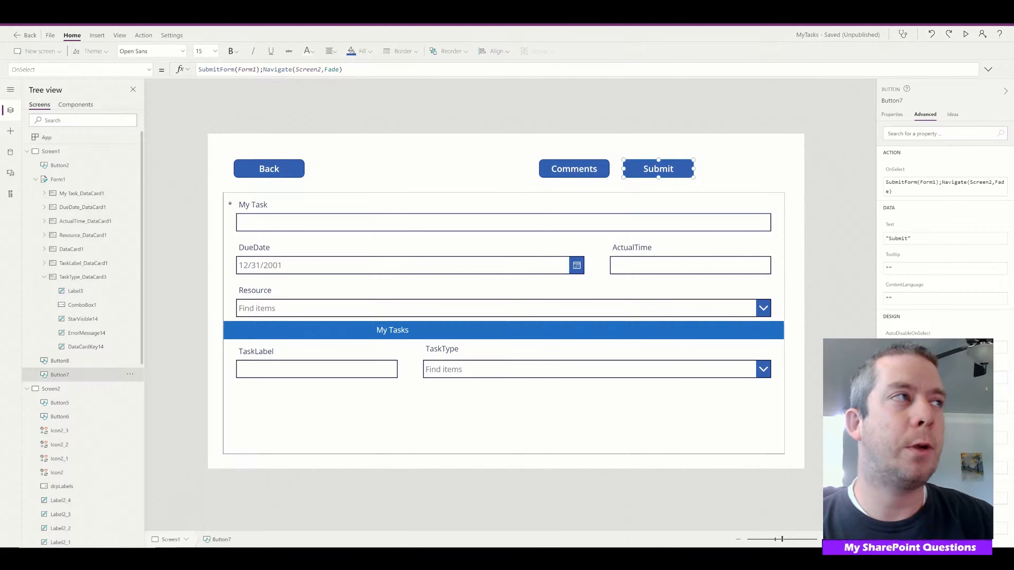
left_click(199, 70)
left_click(228, 70)
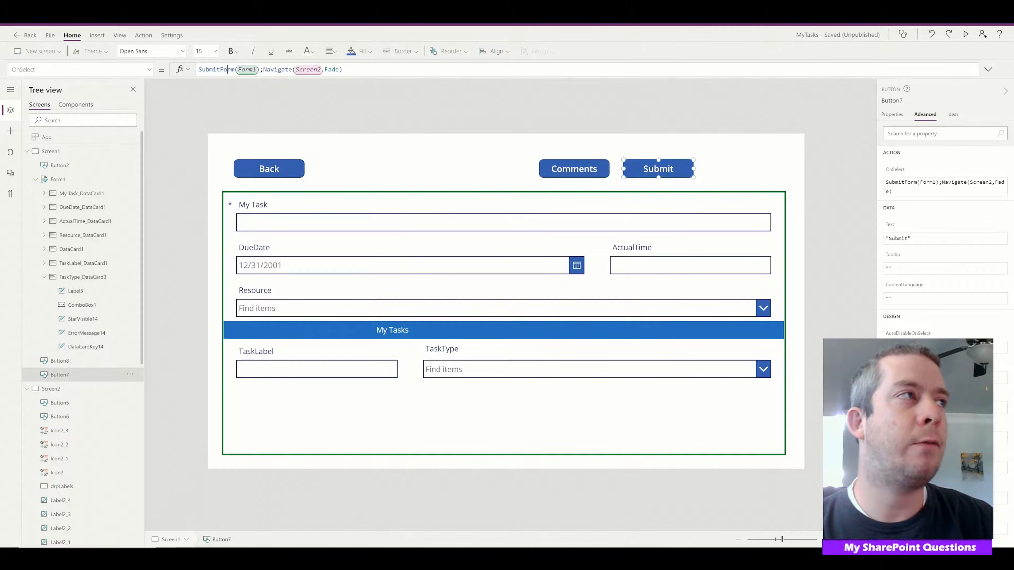
left_click_drag(259, 69, 196, 69)
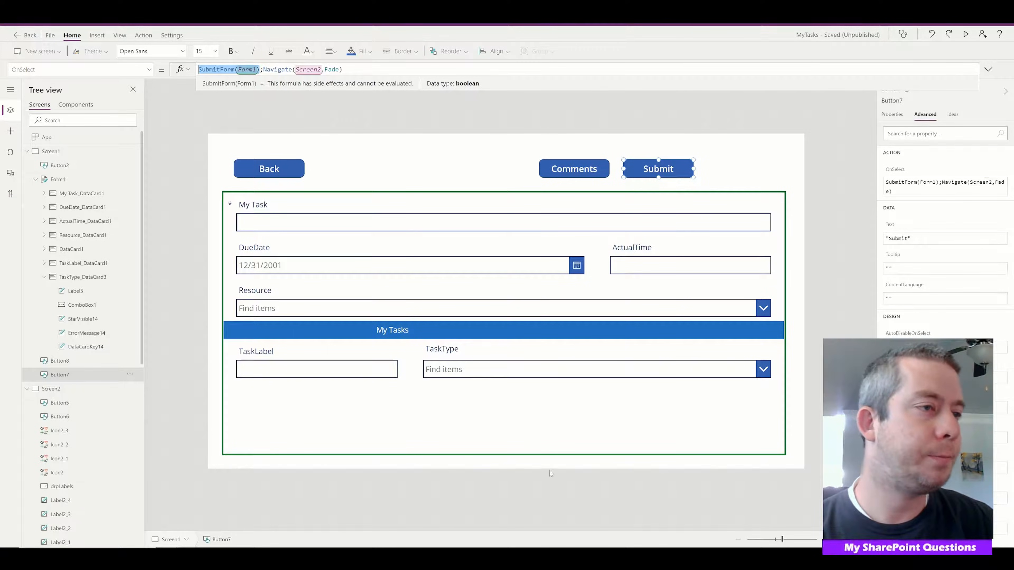
Select the task form (Form1) and bring up its OnSuccess property among the advanced action properties
scroll(79, 374, "down", 8)
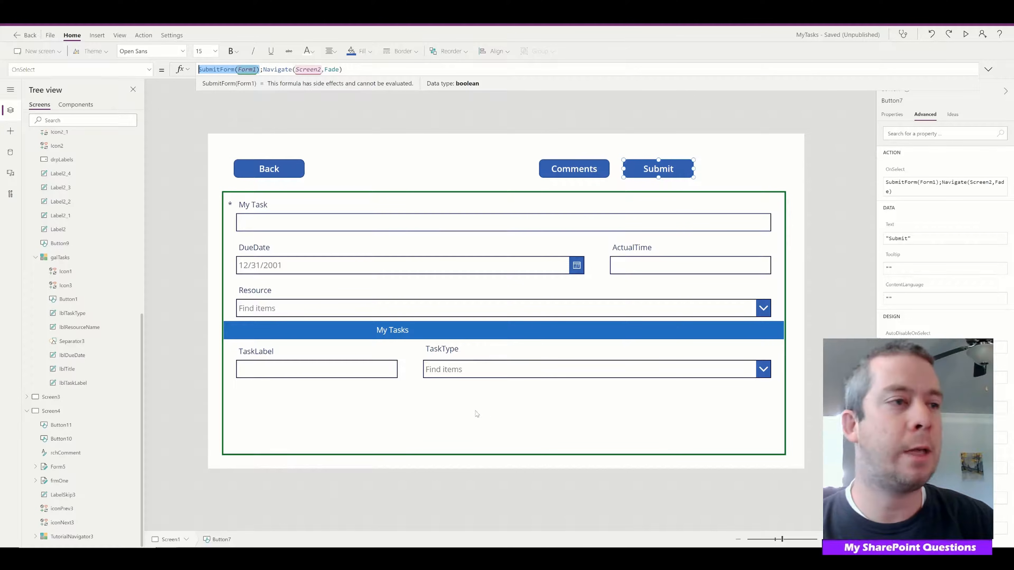
left_click(477, 443)
scroll(97, 358, "up", 10)
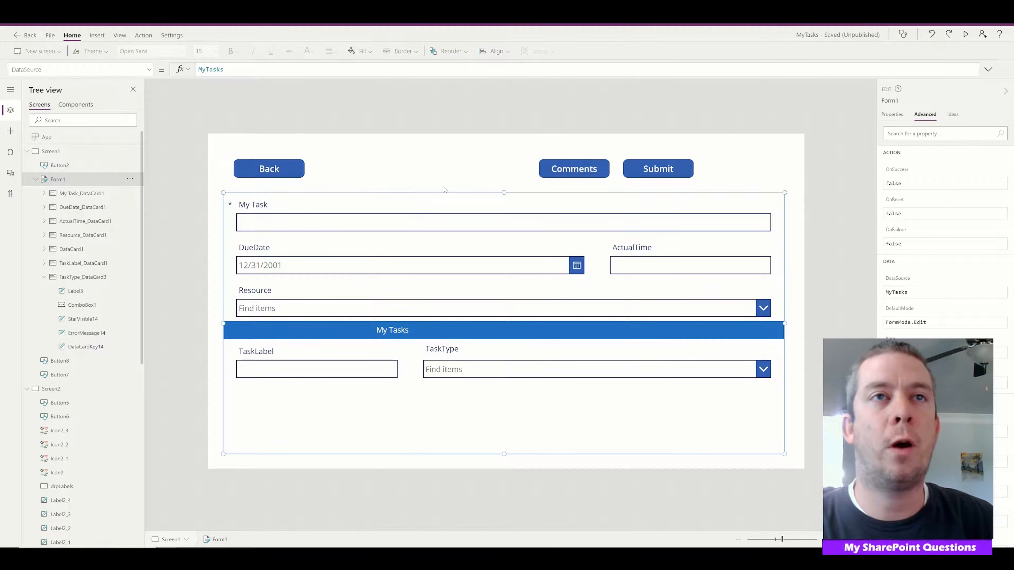
left_click(894, 115)
left_click(923, 115)
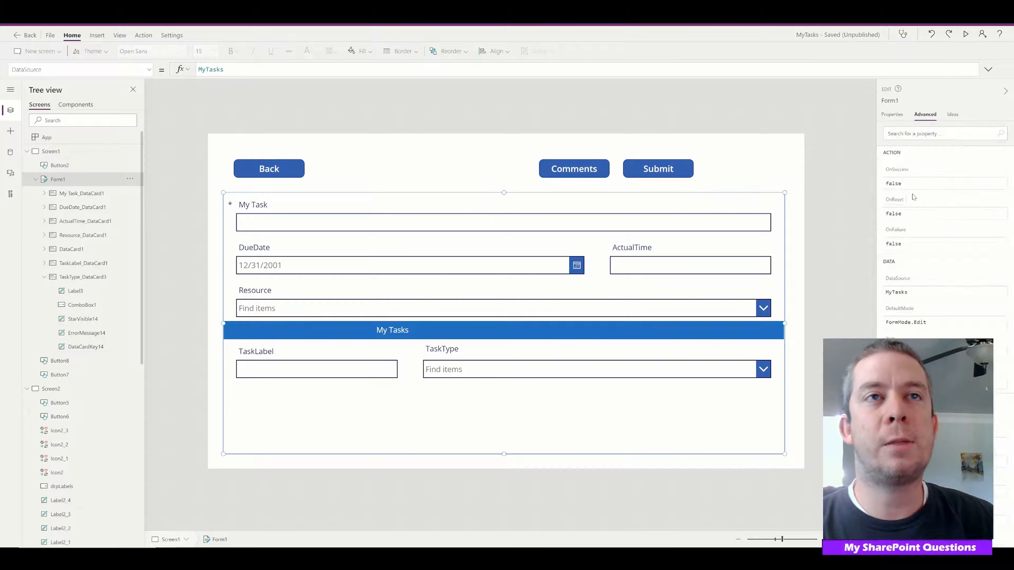
left_click(915, 184)
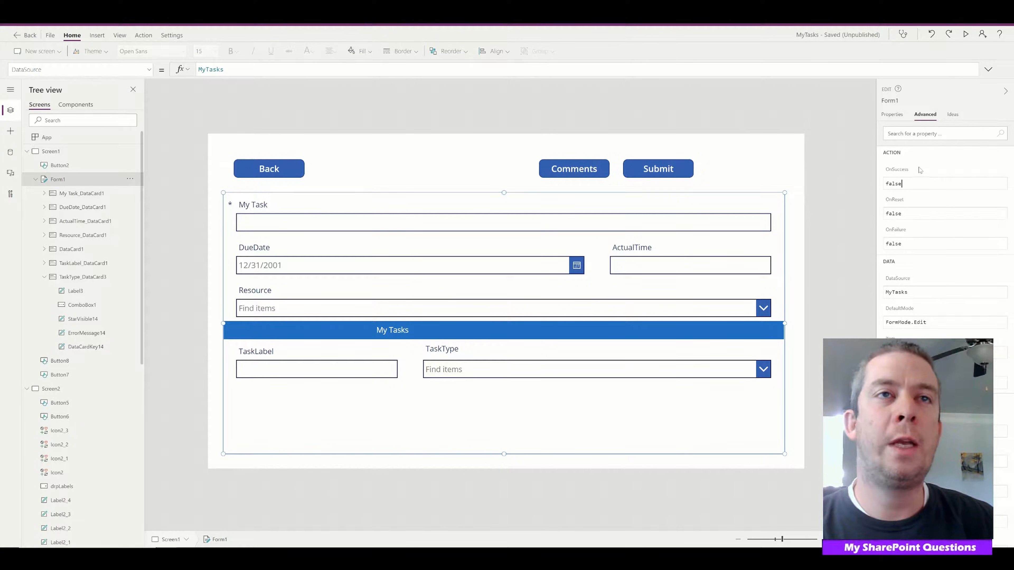
key("ctrl+a")
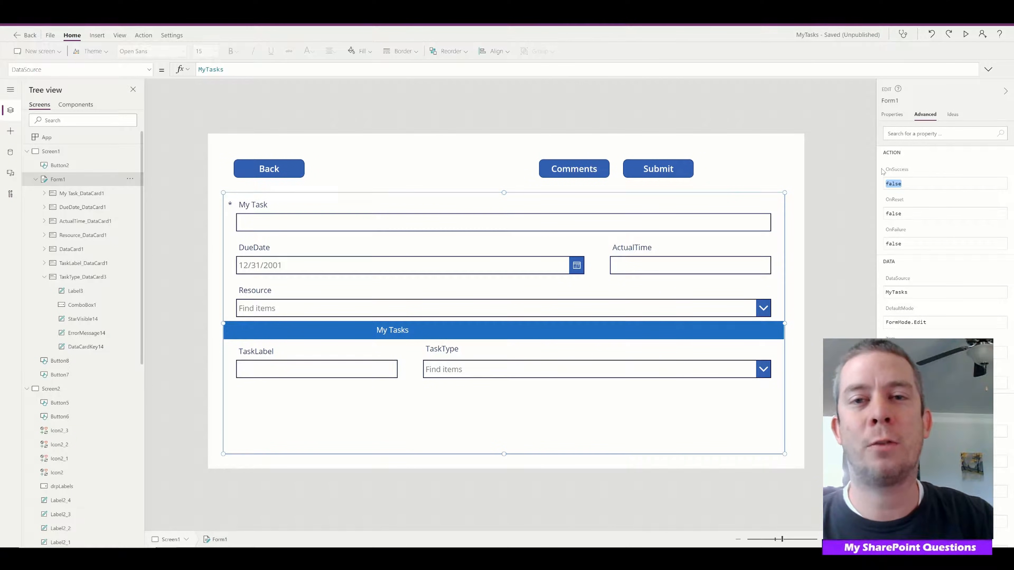
key("Right")
Set Form1's OnSuccess formula to Notify("Success",NotificationType.Success)
left_click(149, 70)
scroll(93, 132, "down", 3)
scroll(93, 148, "down", 2)
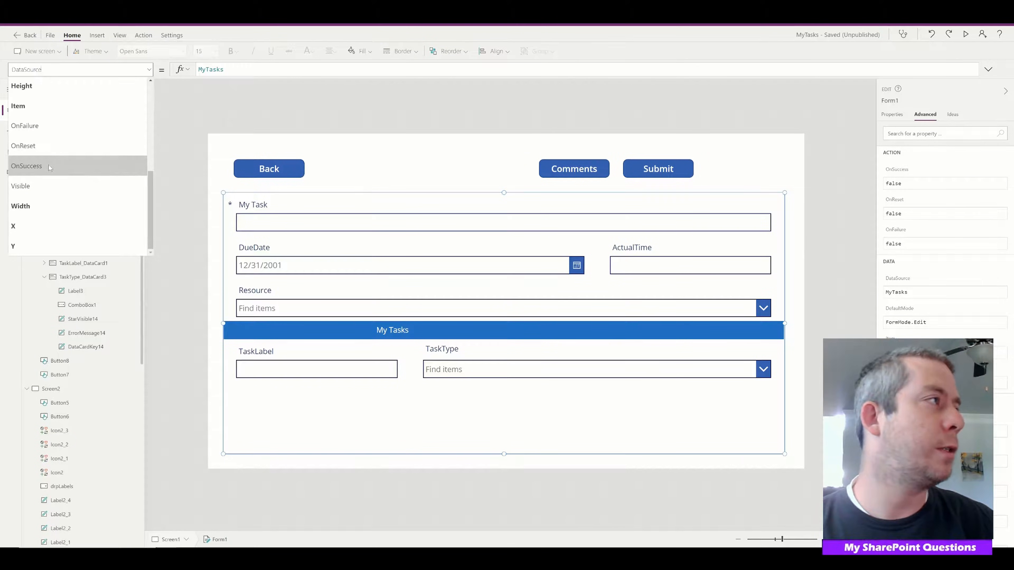
left_click(56, 166)
double_click(235, 71)
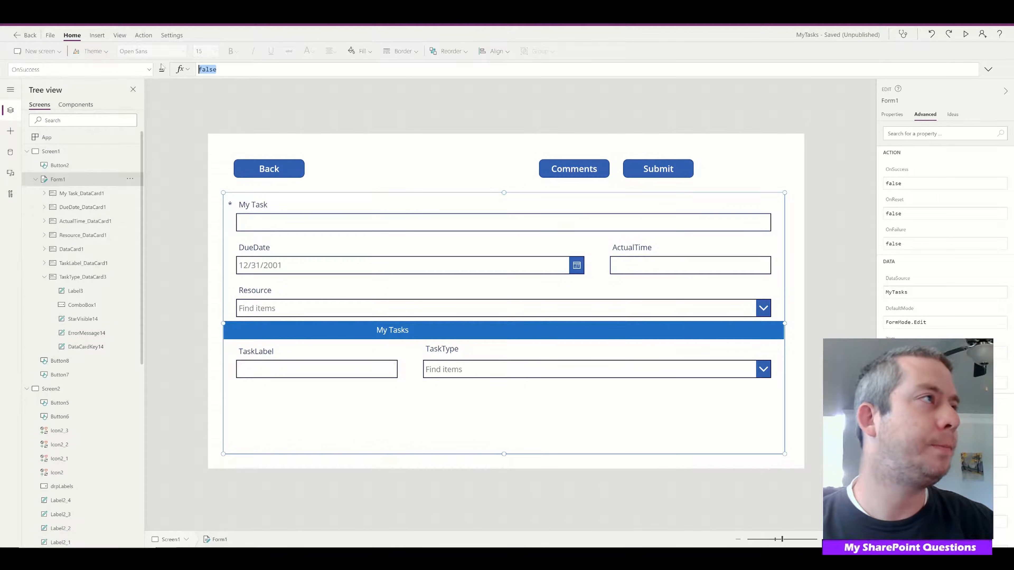
type("Notify(")
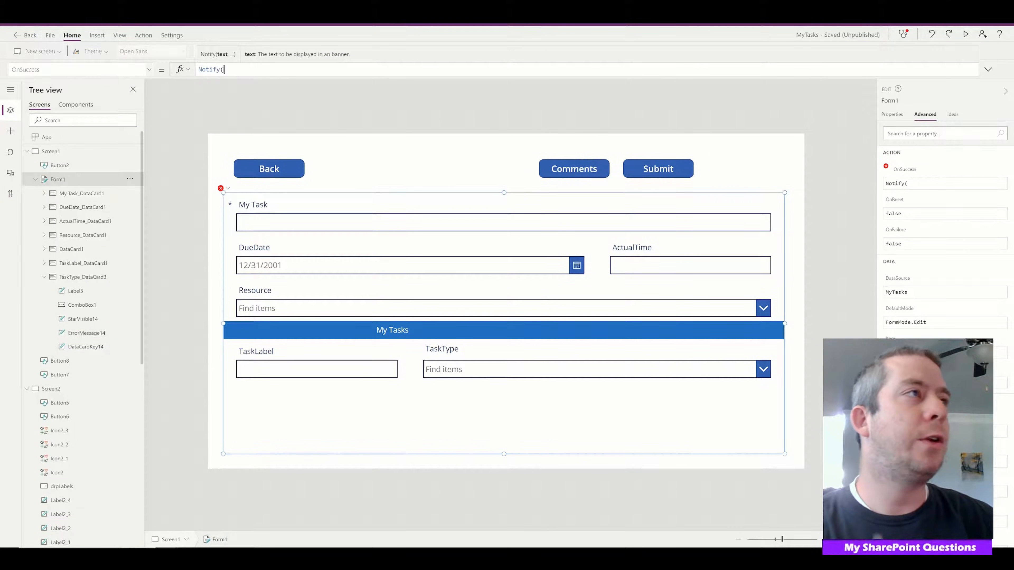
type("\"Succ")
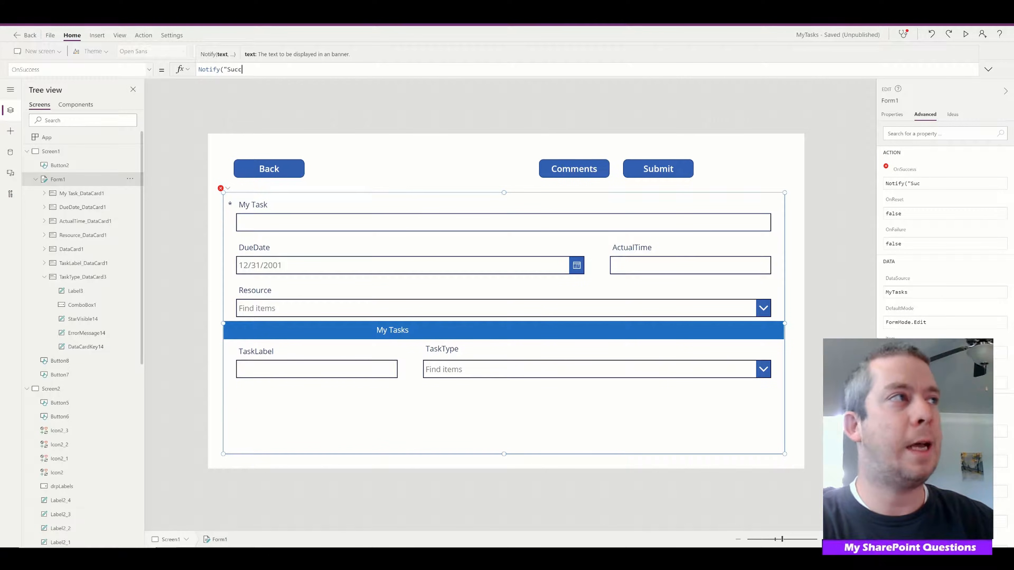
type("ess\",")
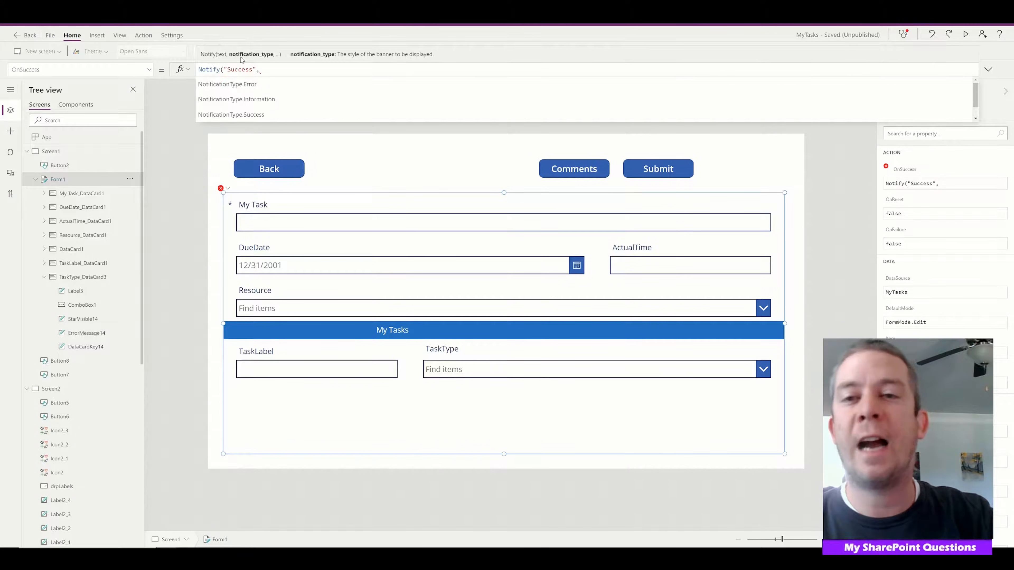
left_click(255, 114)
type(")")
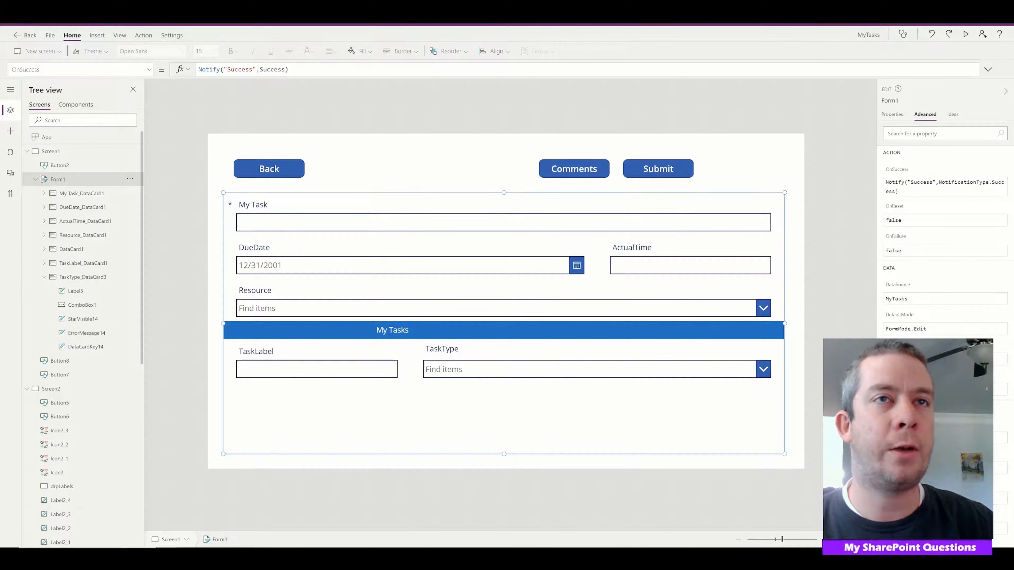
Replace Form1's OnFailure value with the formula Notify("Failed",NotificationType.Error)
left_click_drag(903, 253, 886, 245)
key("BackSpace")
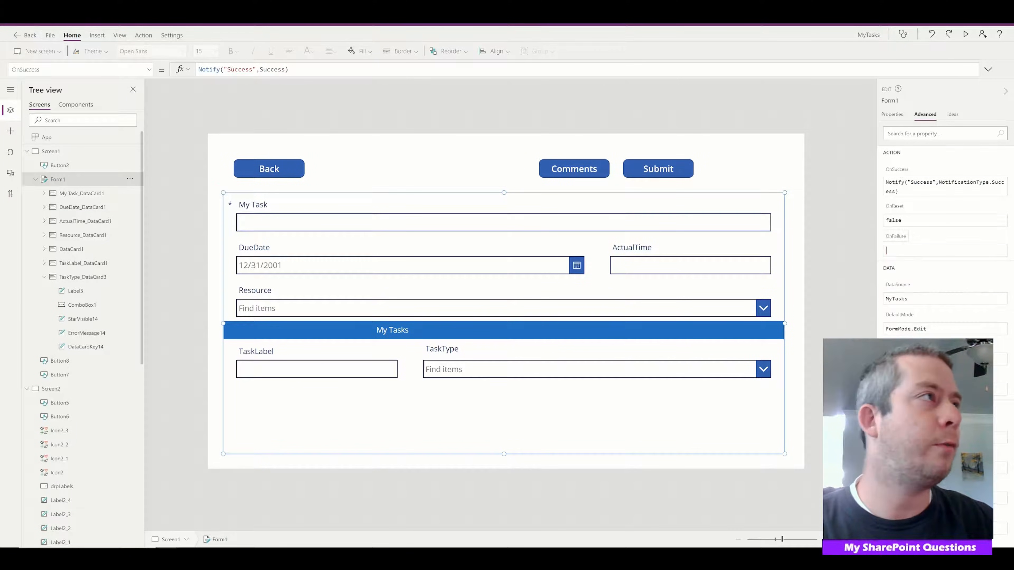
left_click(149, 69)
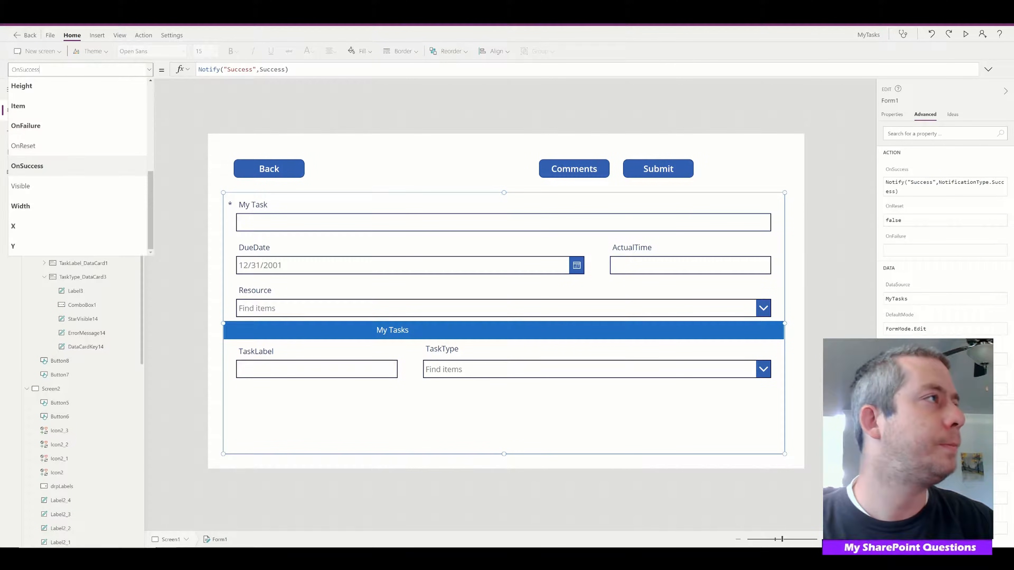
left_click(48, 125)
type("Not")
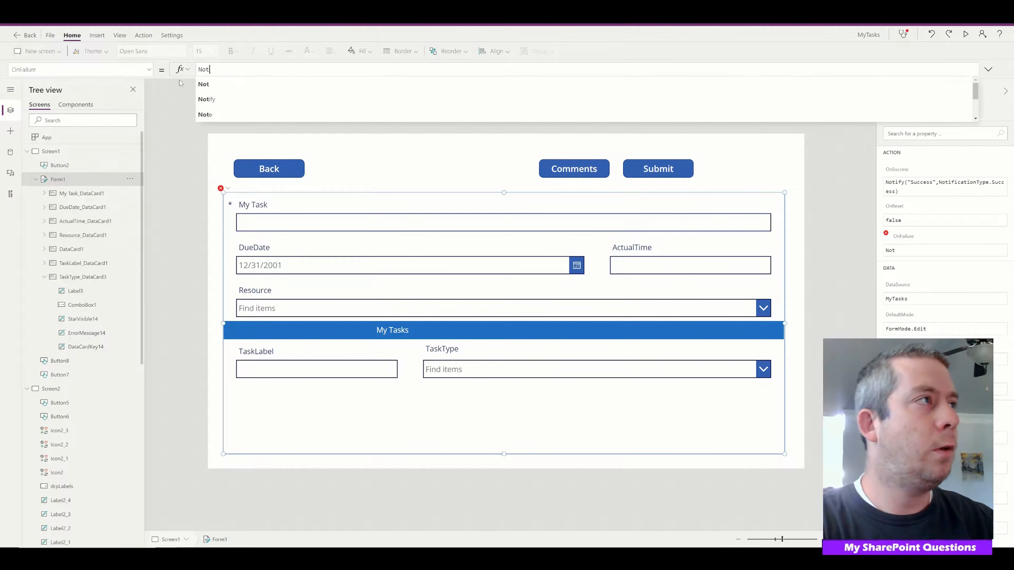
type("ify(\"fail")
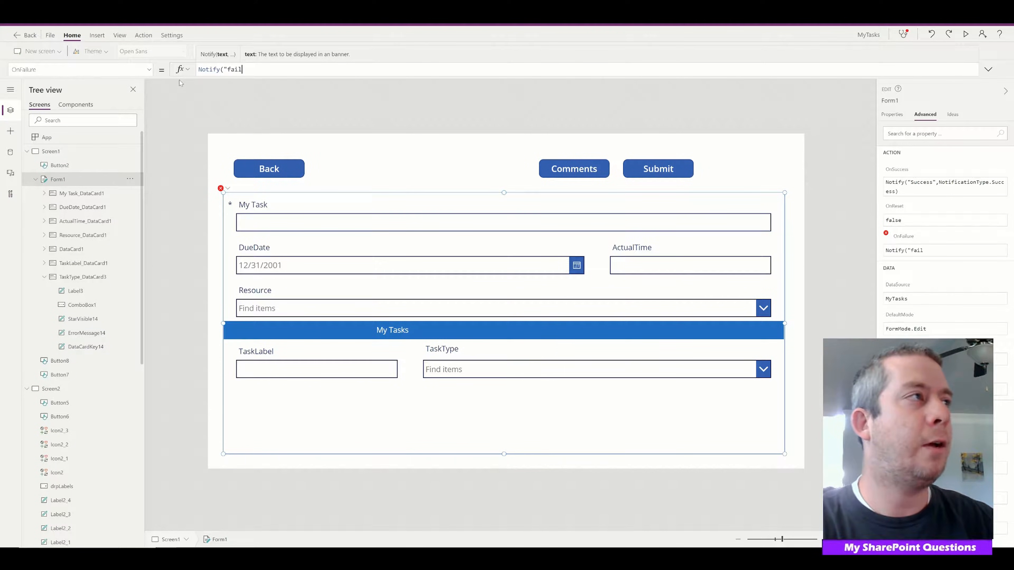
type("ed\"")
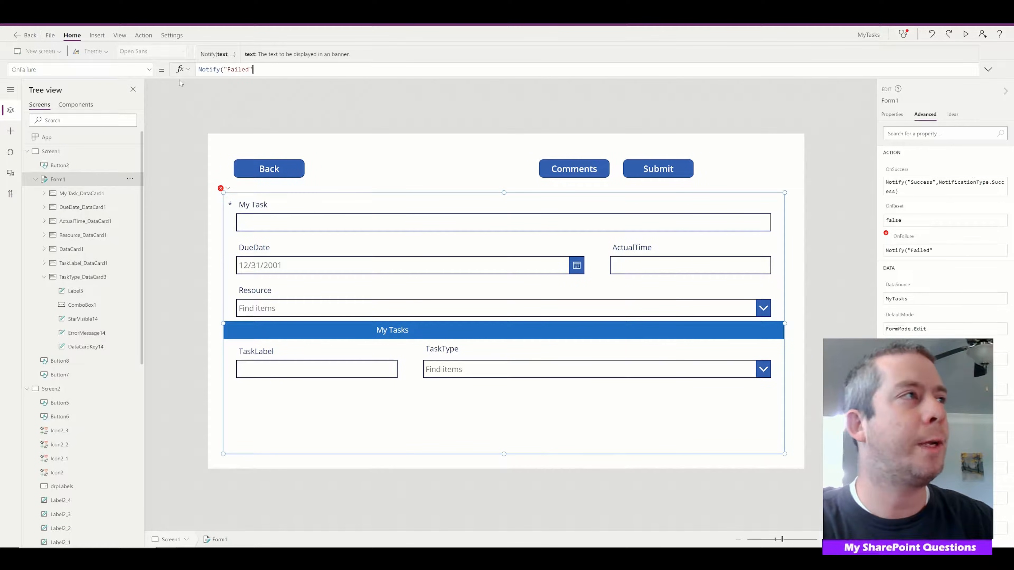
type(",")
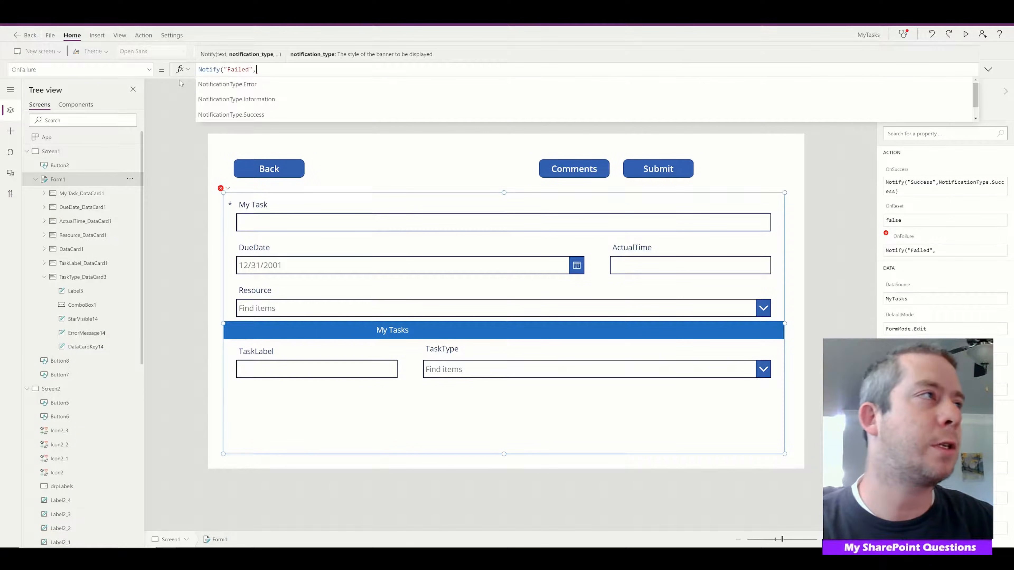
left_click(276, 83)
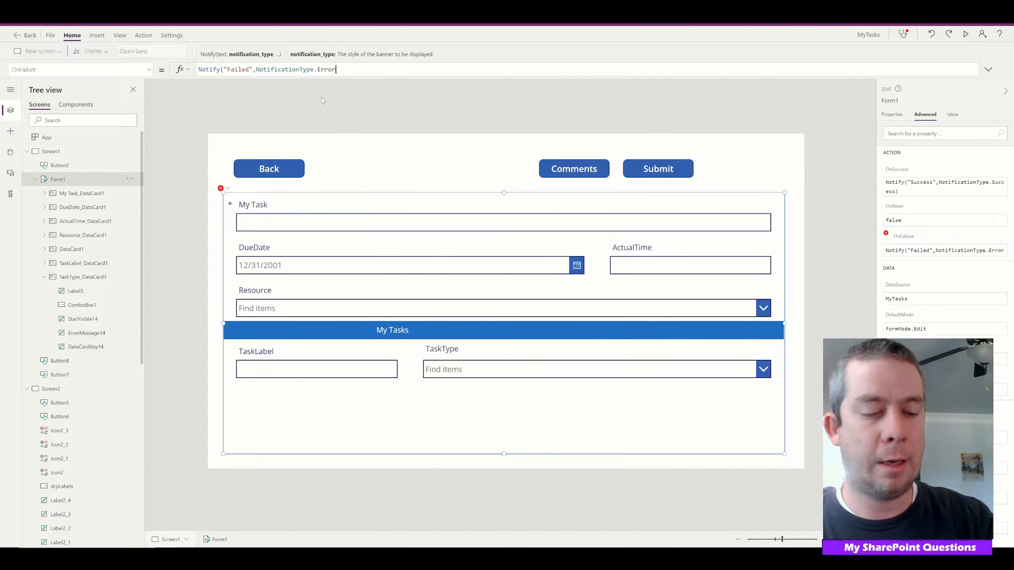
type(")")
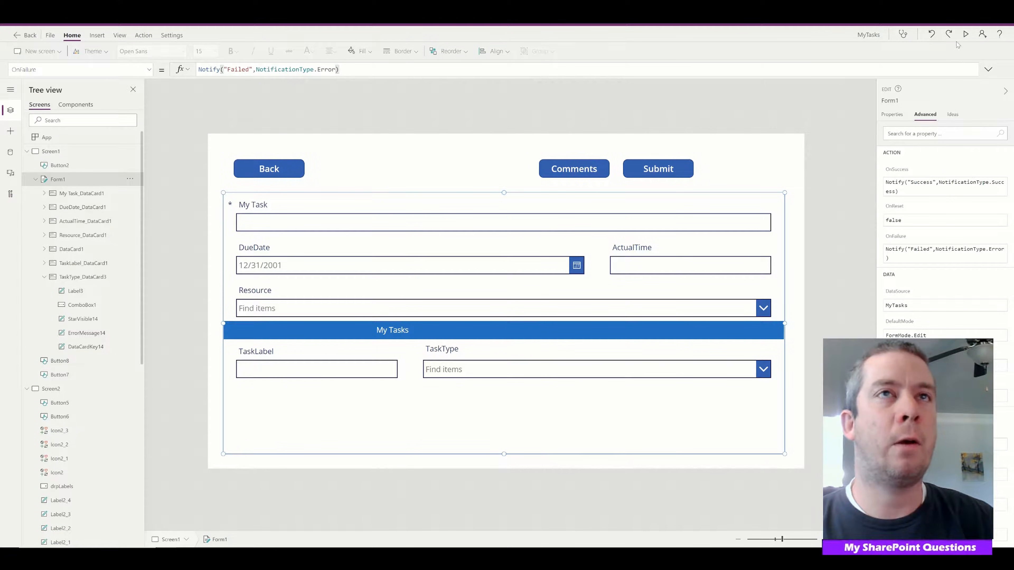
Preview the app and submit a new task titled Something to test the success notification
left_click(966, 34)
left_click(177, 176)
type("Something")
left_click(708, 91)
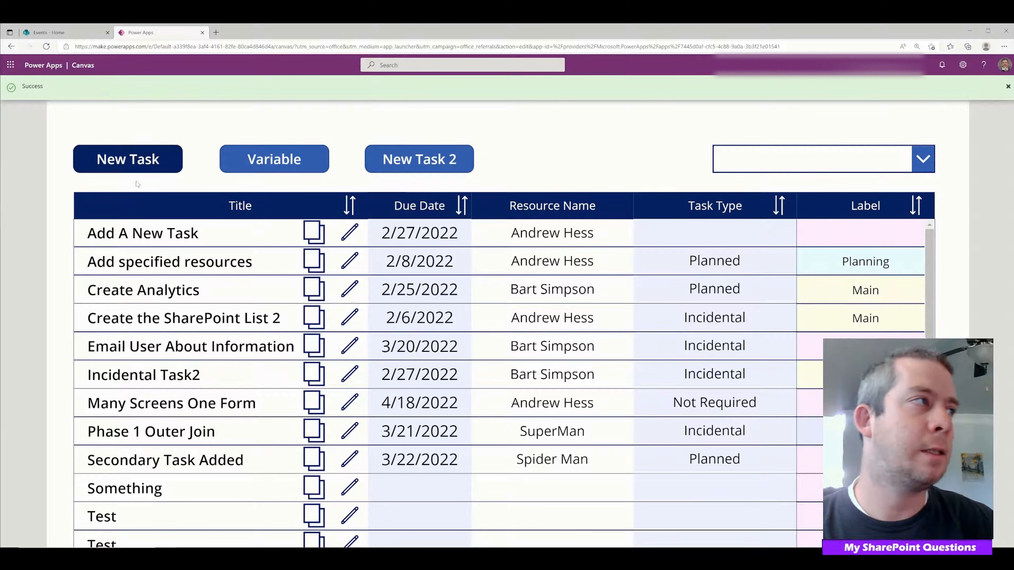
Test the failure notification by submitting a new task titled test with the invalid due date 1/1/0001
left_click(121, 167)
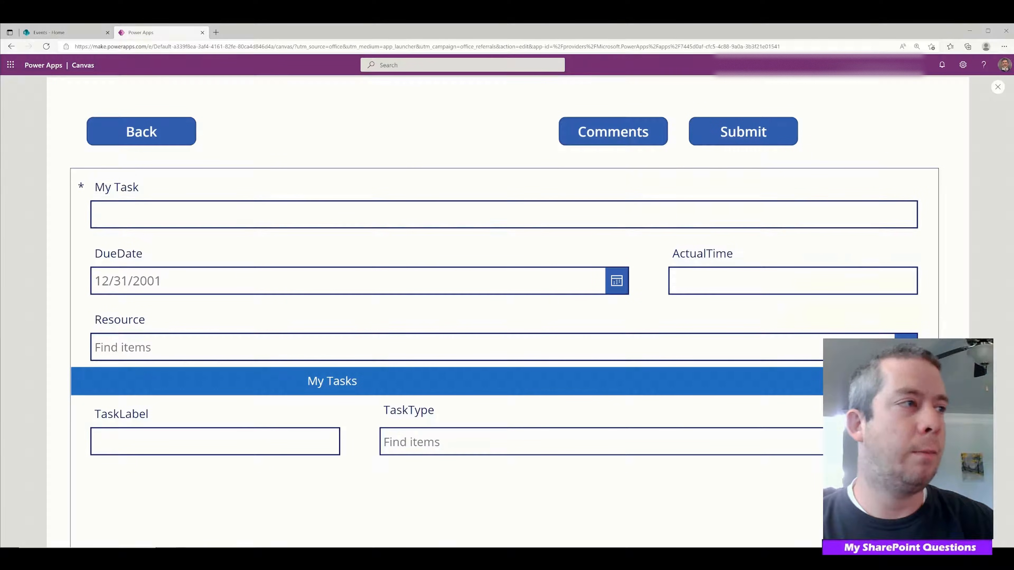
left_click(616, 281)
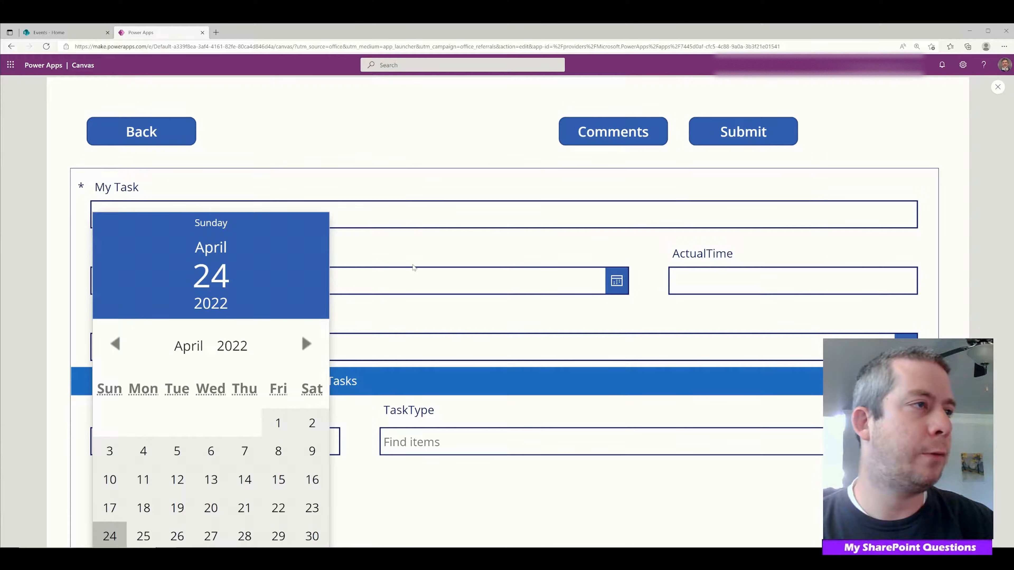
left_click(414, 268)
type("1/1/0001")
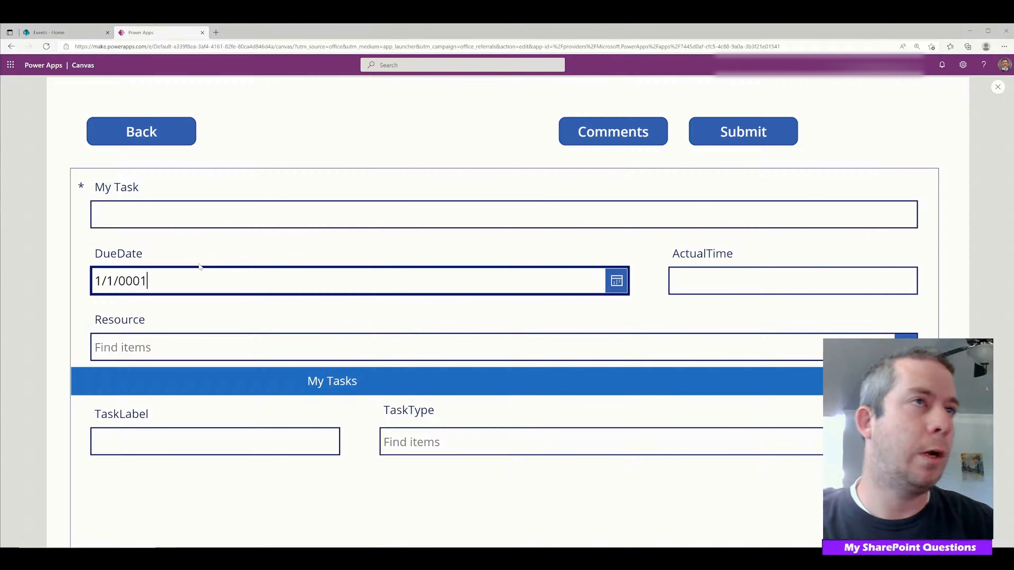
key("shift+Tab")
type("test")
left_click(723, 137)
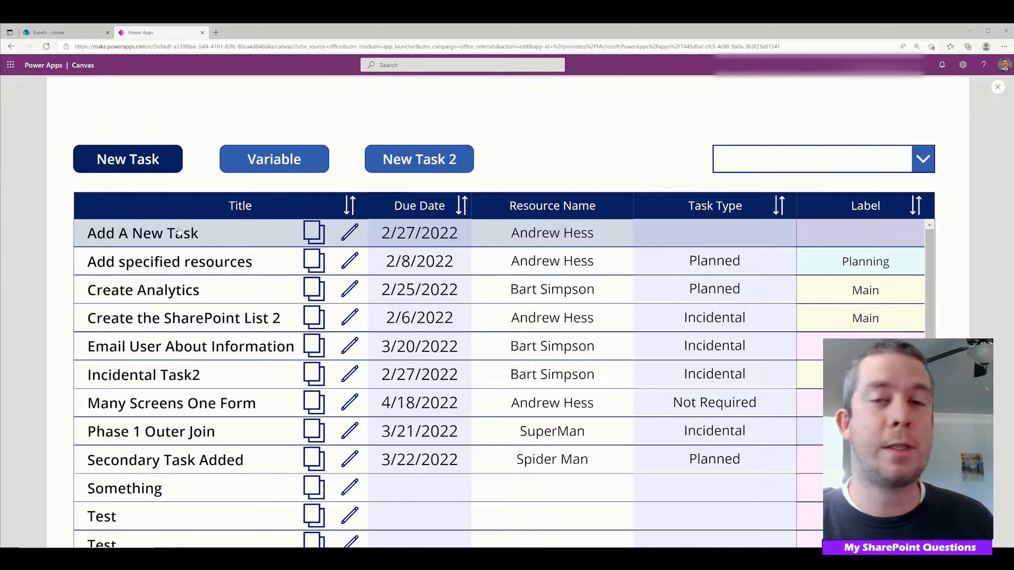
View the task form with the Add A New Task record and as a blank new task, and exit the preview
left_click(179, 231)
left_click(140, 129)
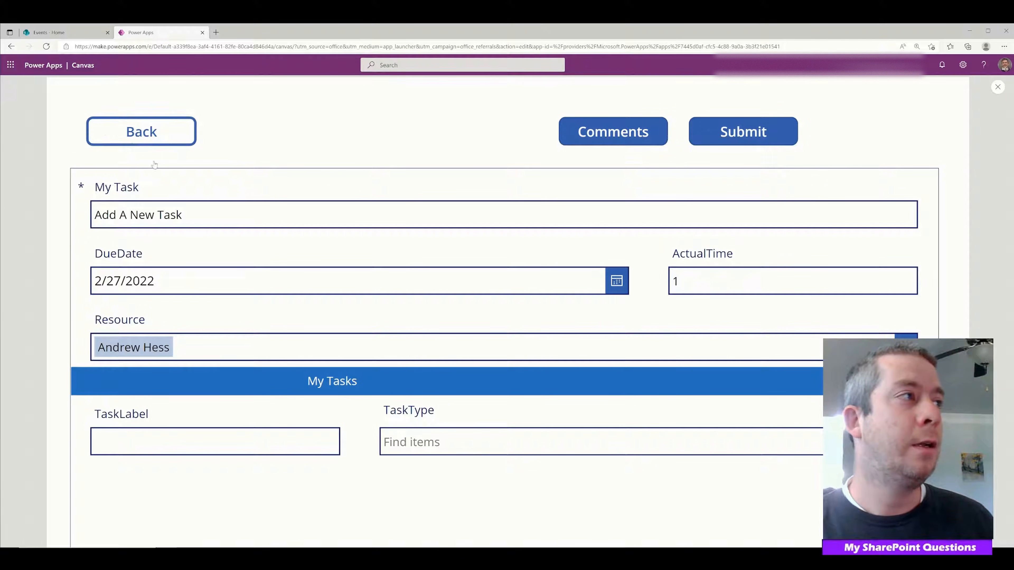
left_click(157, 161)
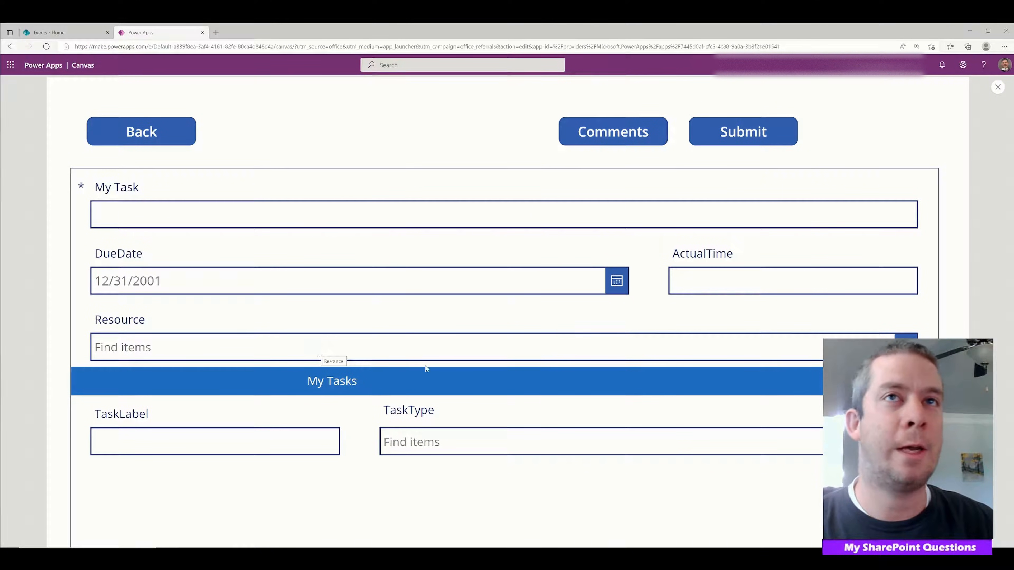
left_click(997, 87)
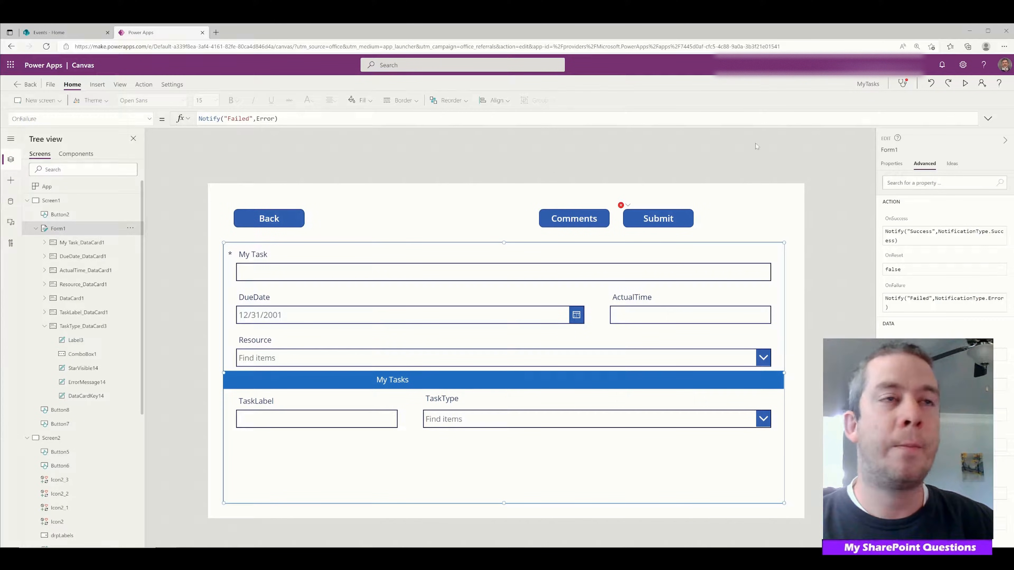
Remove Navigate(Screen2,Fade) from the Submit button's OnSelect formula, leaving SubmitForm(Form1);
left_click(632, 221)
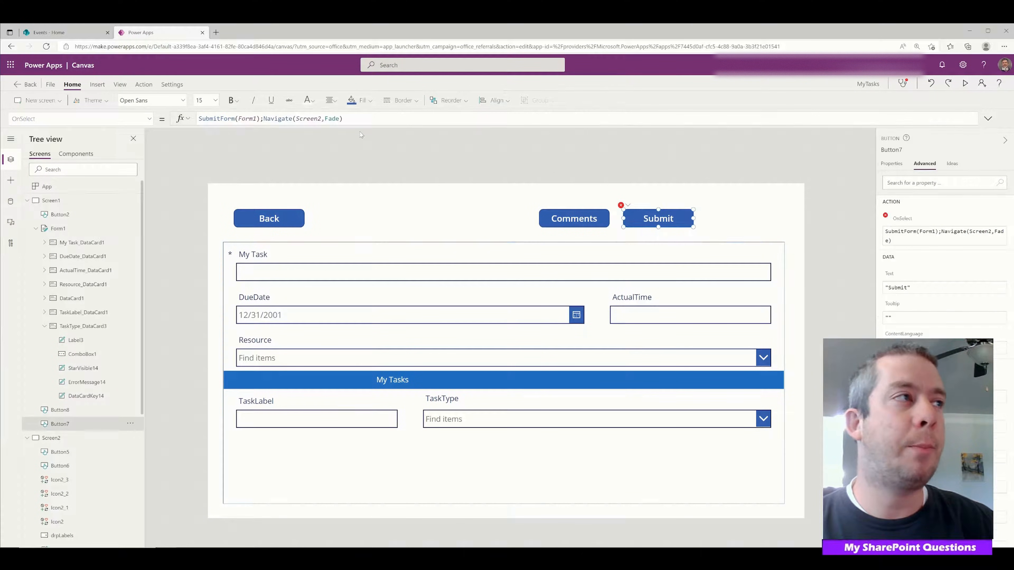
left_click_drag(344, 119, 264, 119)
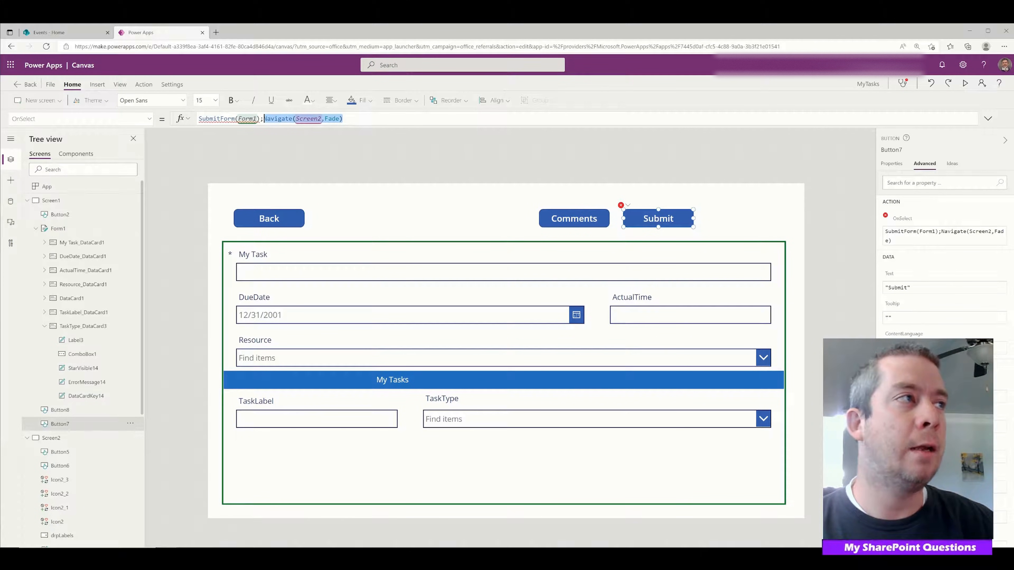
key("BackSpace")
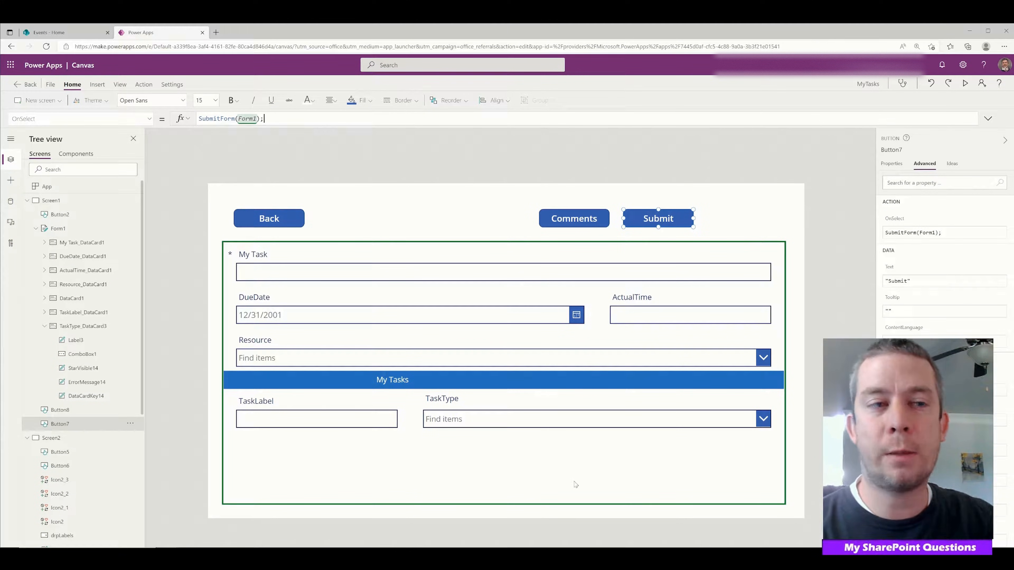
Extend Form1's OnSuccess formula to Notify("Success",NotificationType.Success);Navigate(Screen2,Fade)
left_click(697, 498)
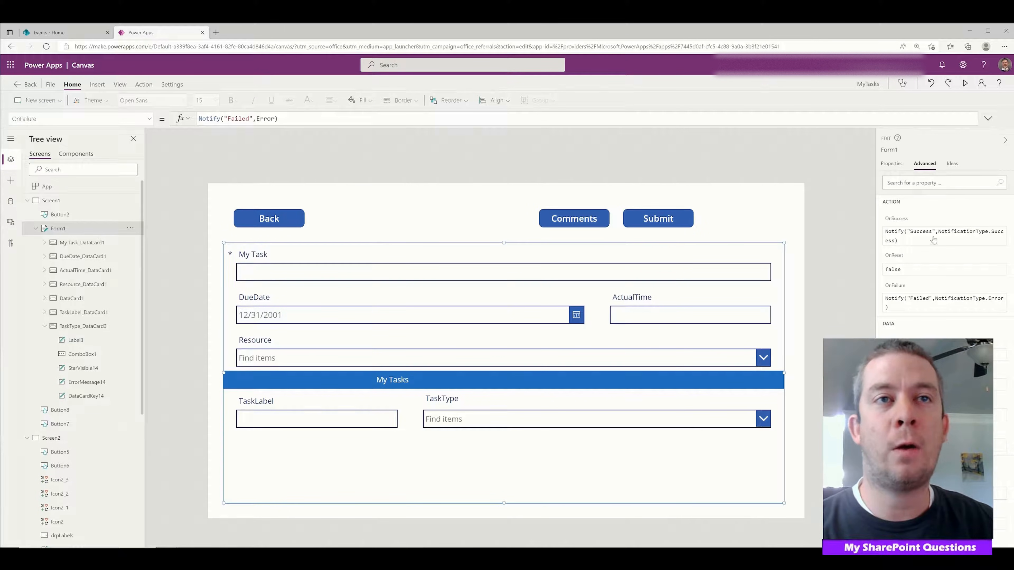
left_click(149, 119)
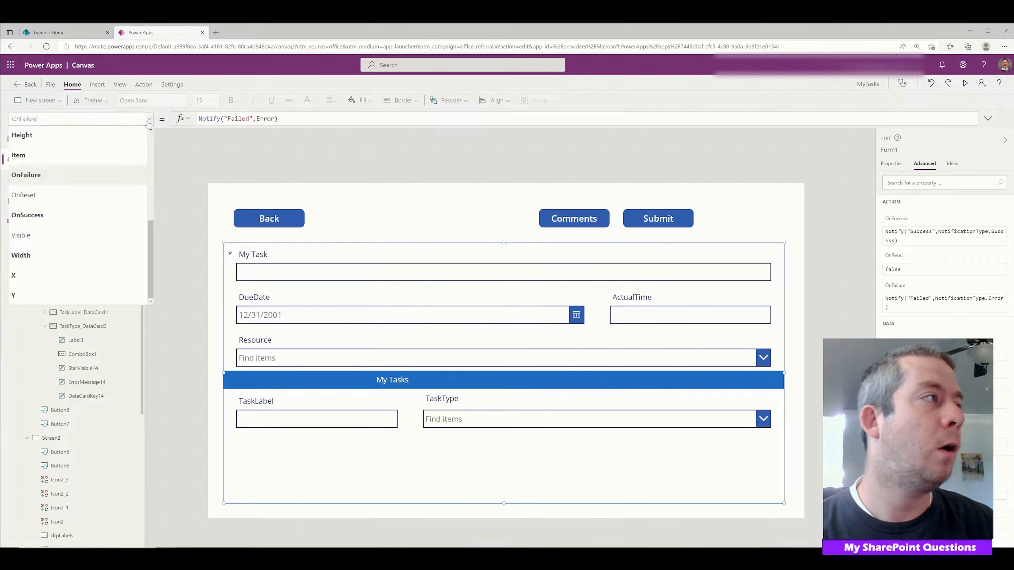
left_click(59, 215)
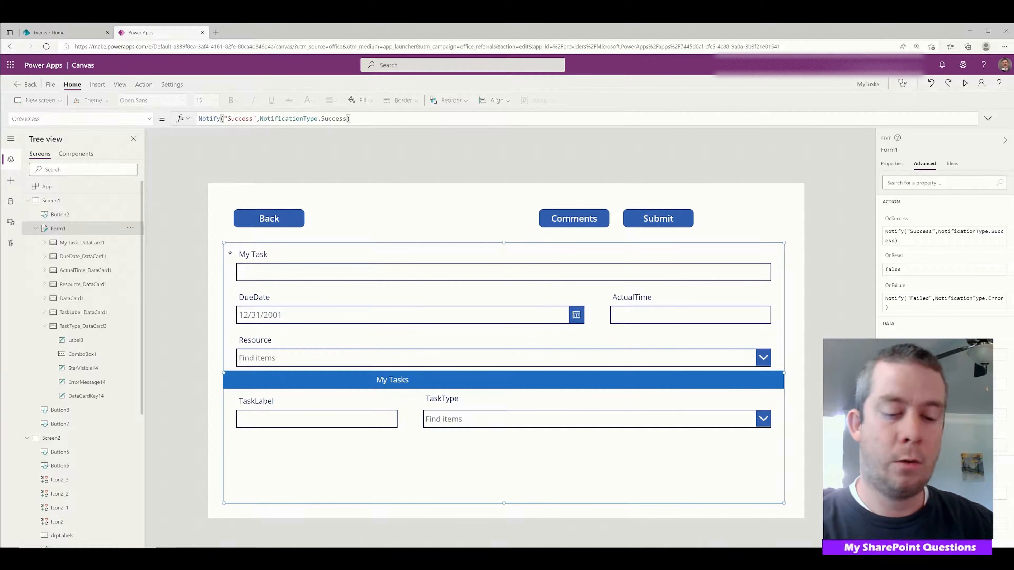
type("Navigate(Screen2,Fade)")
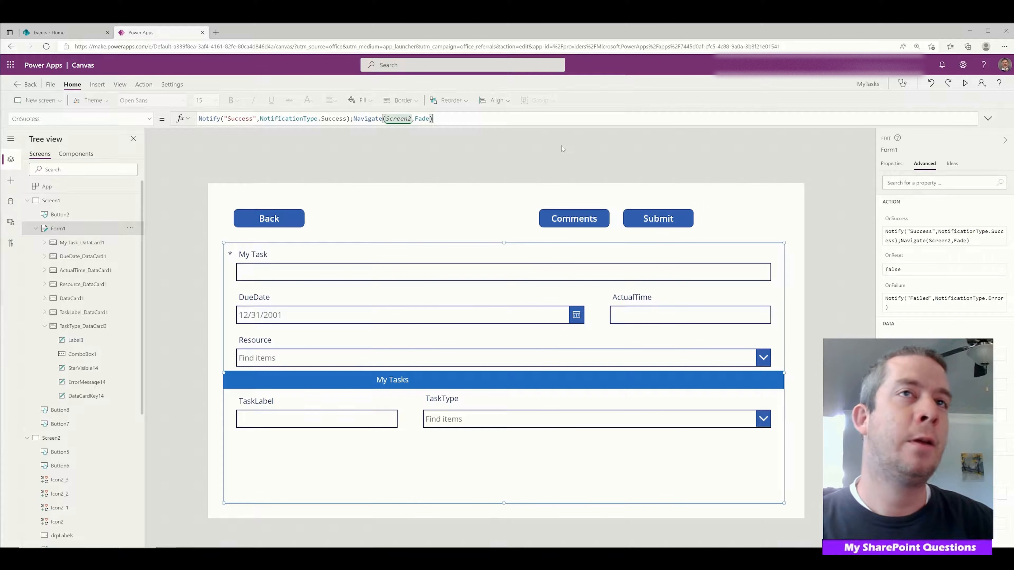
Preview the app in full screen and try submitting the blank task form to test the navigation
left_click(988, 31)
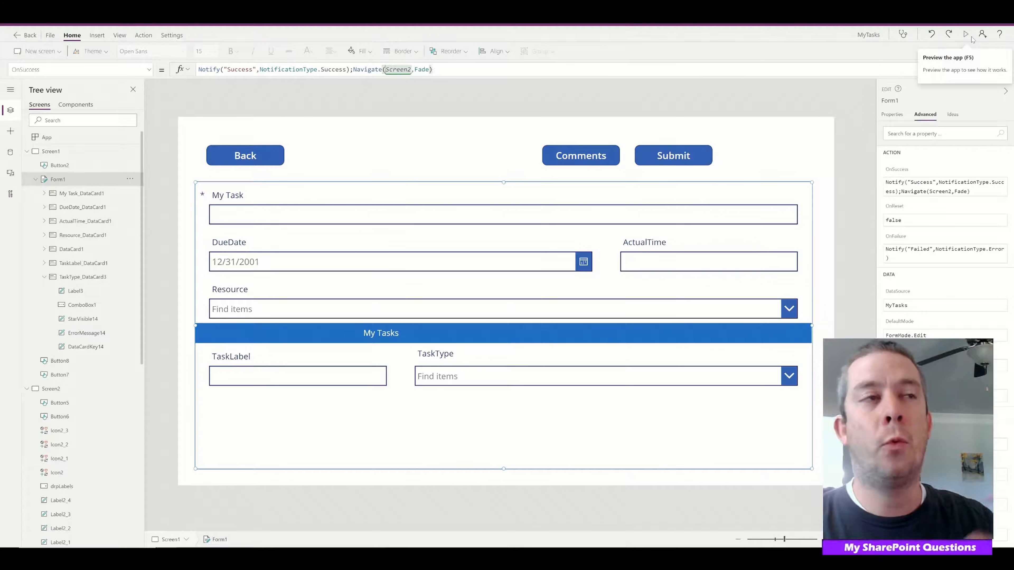
left_click(971, 37)
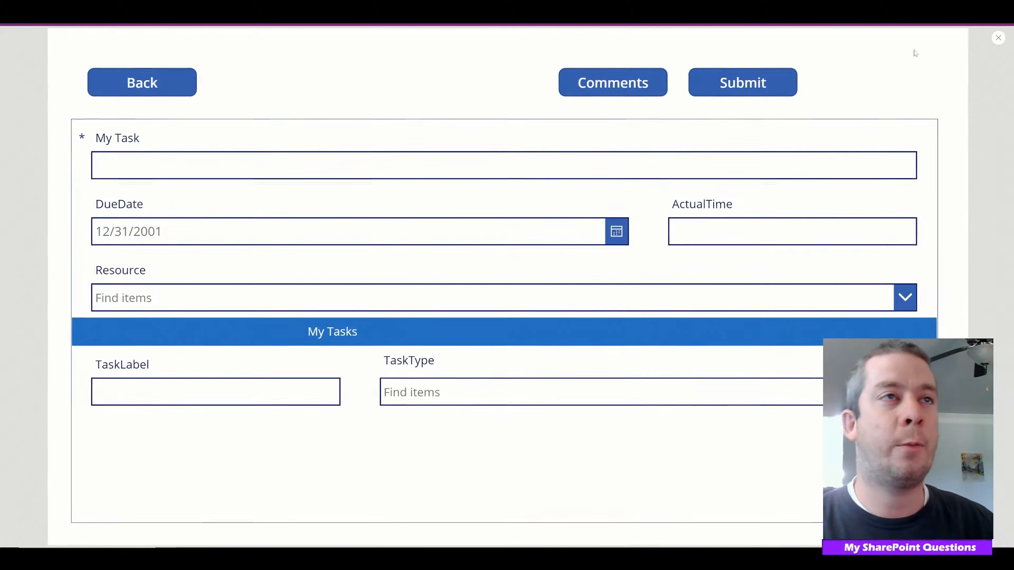
left_click(738, 82)
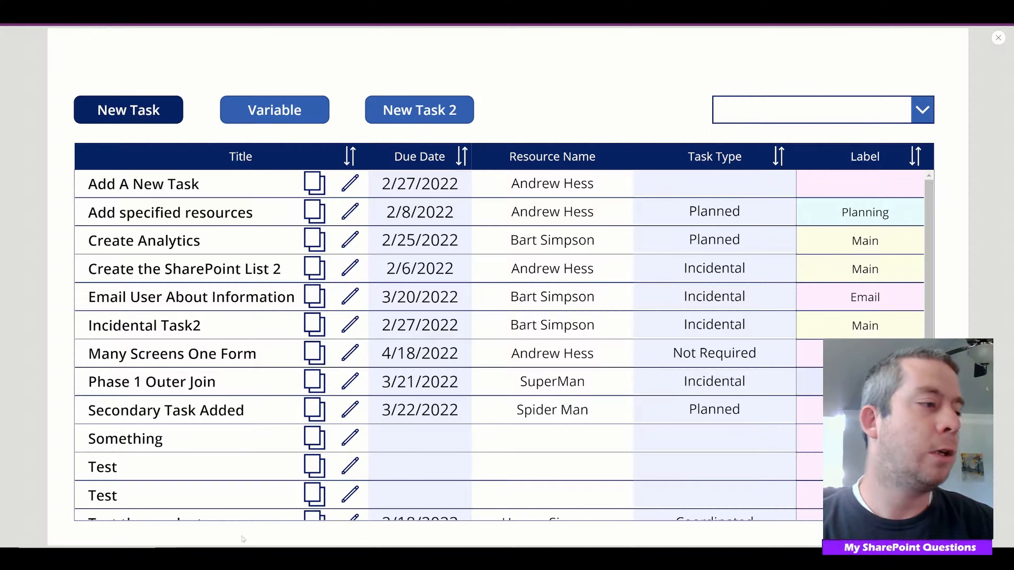
Switch to the Google browser window, search for app success screen and open Pinterest's success screen board
left_click(264, 540)
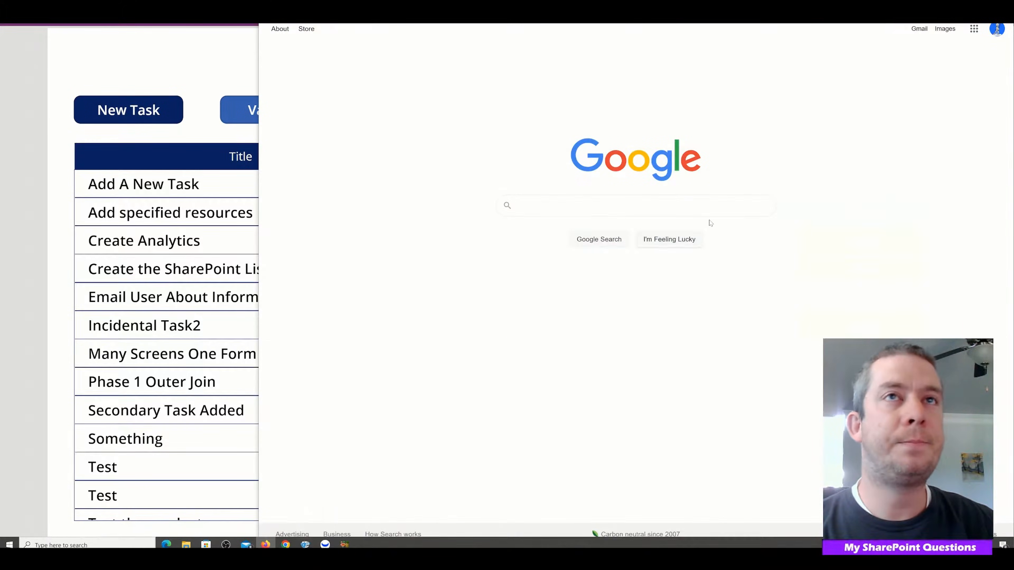
type("app")
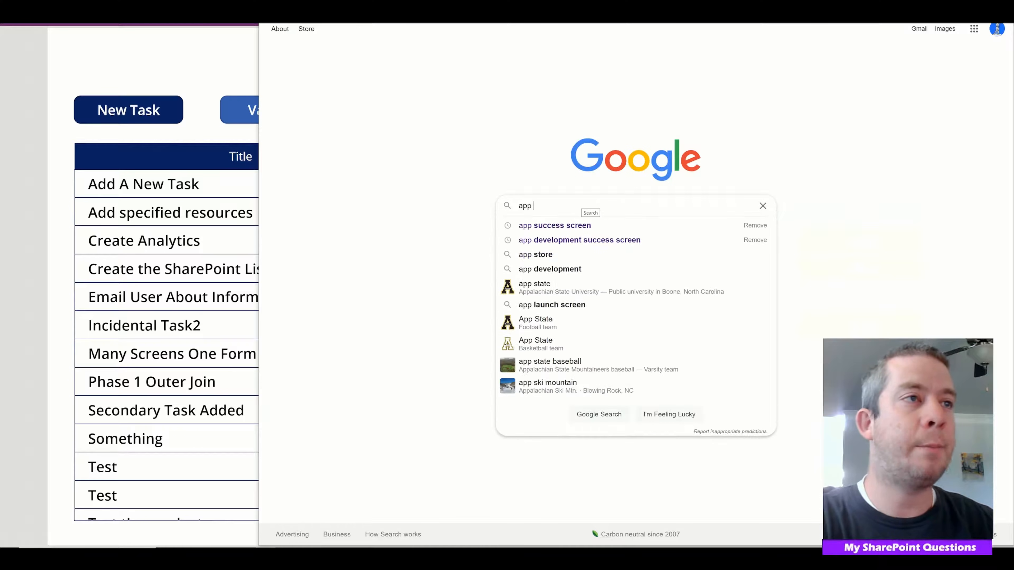
key("Down")
key("Return")
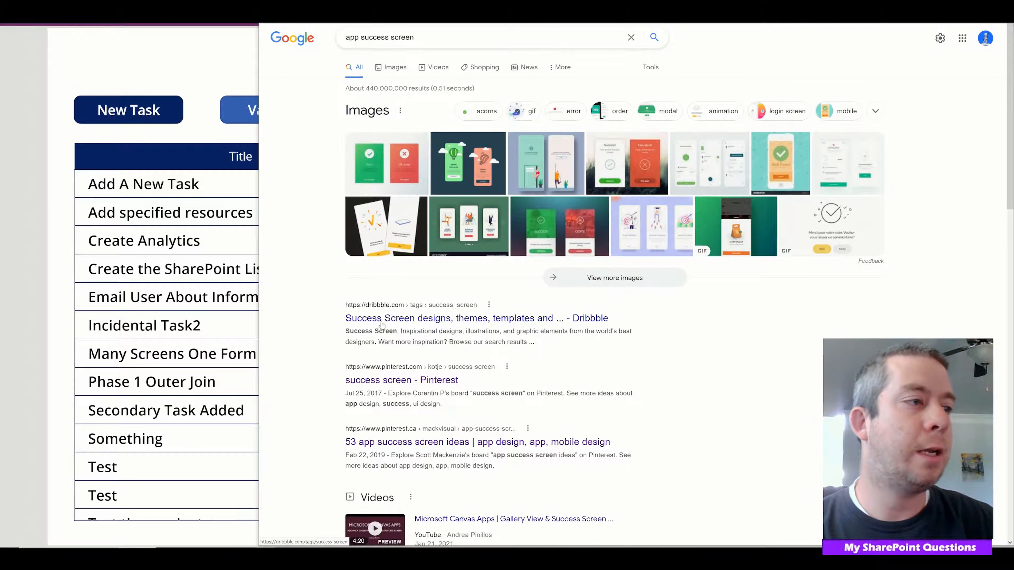
left_click(397, 380)
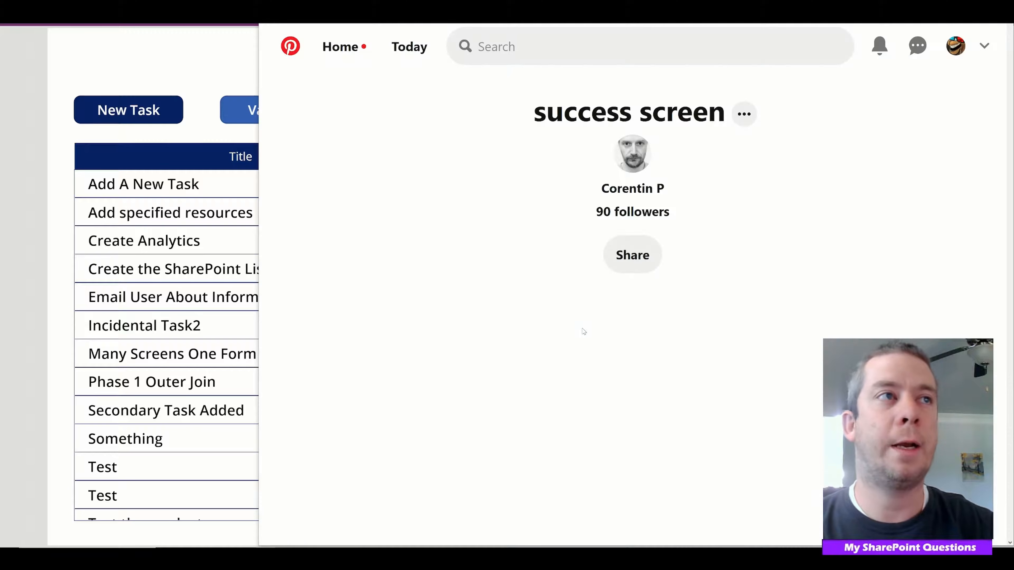
Examine the success and error screen designs on the Pinterest board for notification ideas
scroll(612, 324, "down", 4)
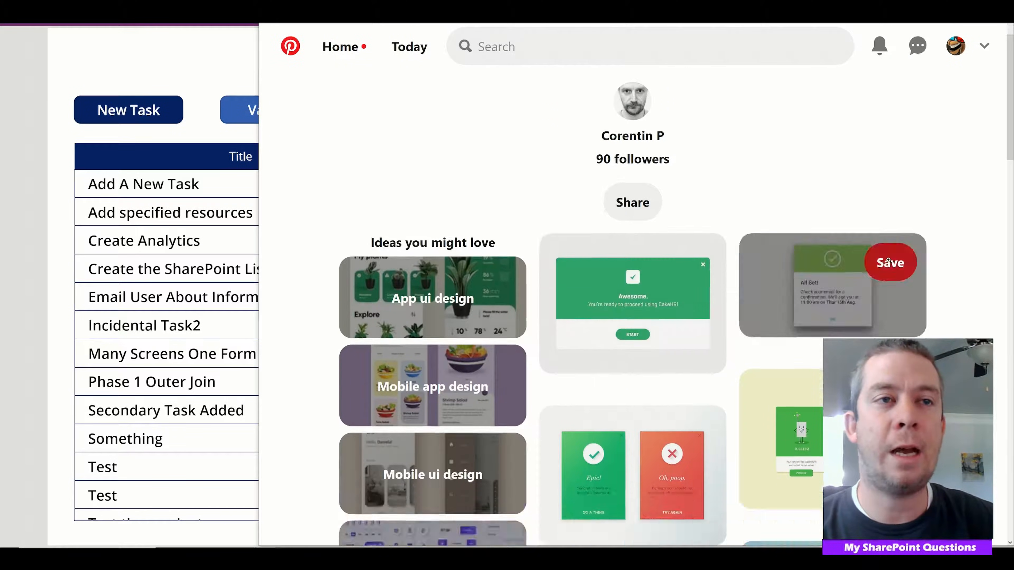
scroll(980, 246, "down", 2)
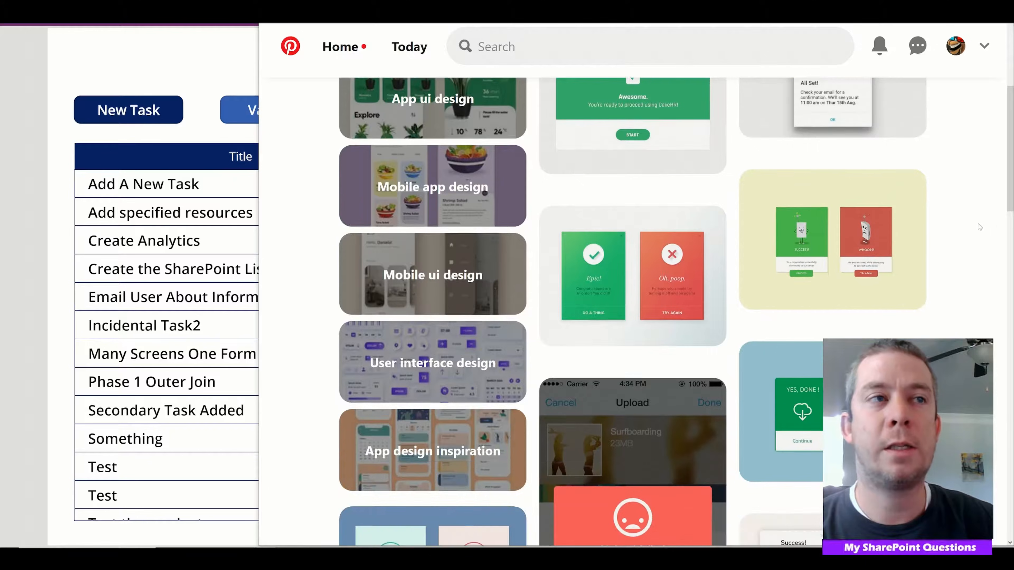
scroll(978, 235, "up", 1)
scroll(977, 237, "down", 1)
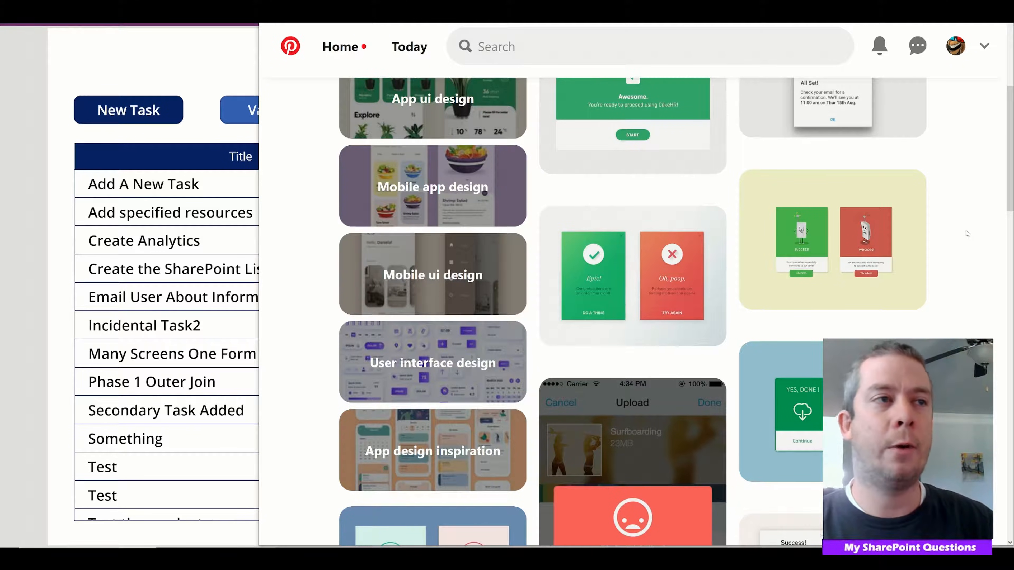
mouse_move(570, 283)
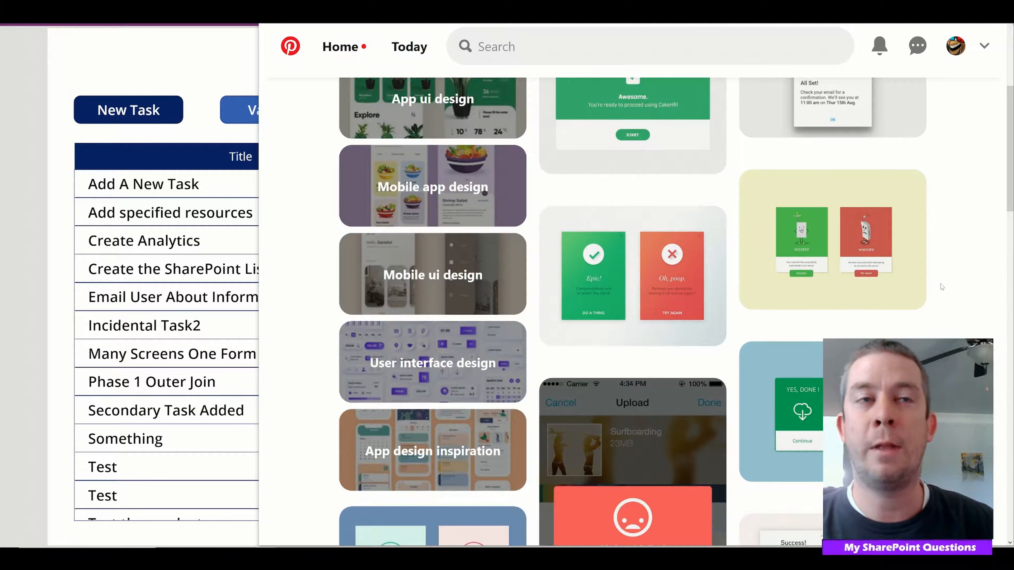
scroll(873, 291, "down", 5)
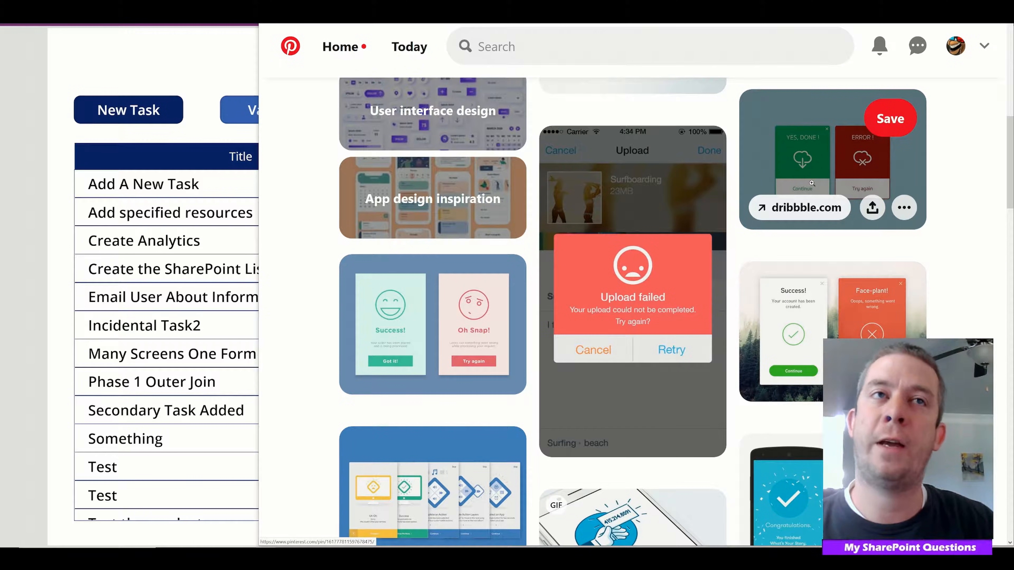
scroll(777, 194, "down", 3)
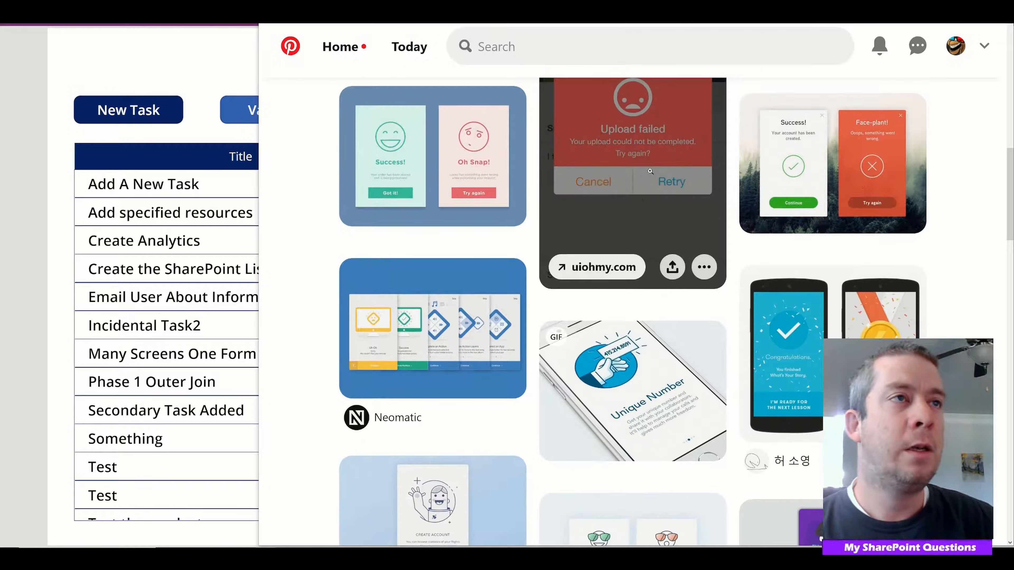
scroll(654, 177, "up", 2)
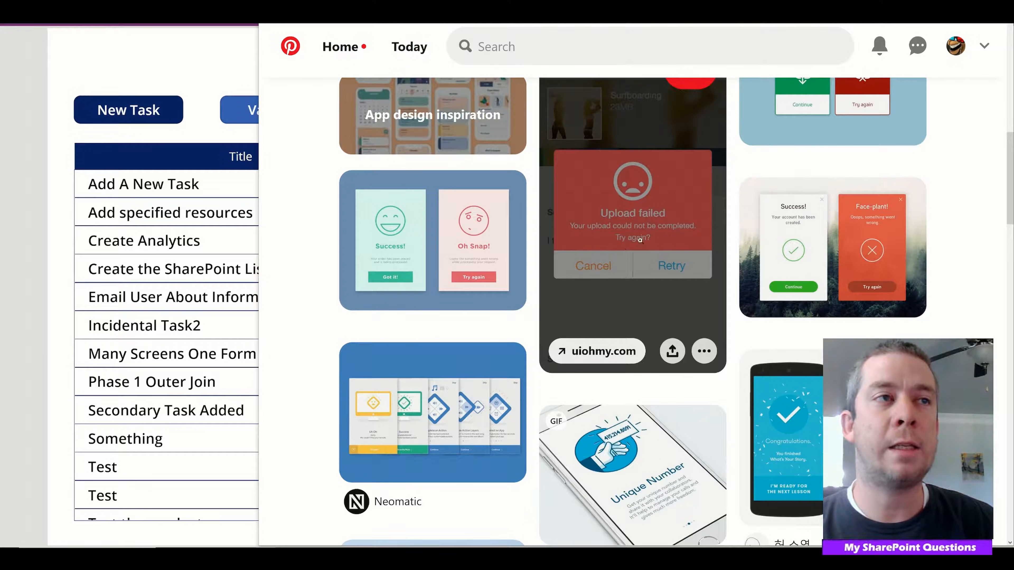
scroll(669, 279, "up", 2)
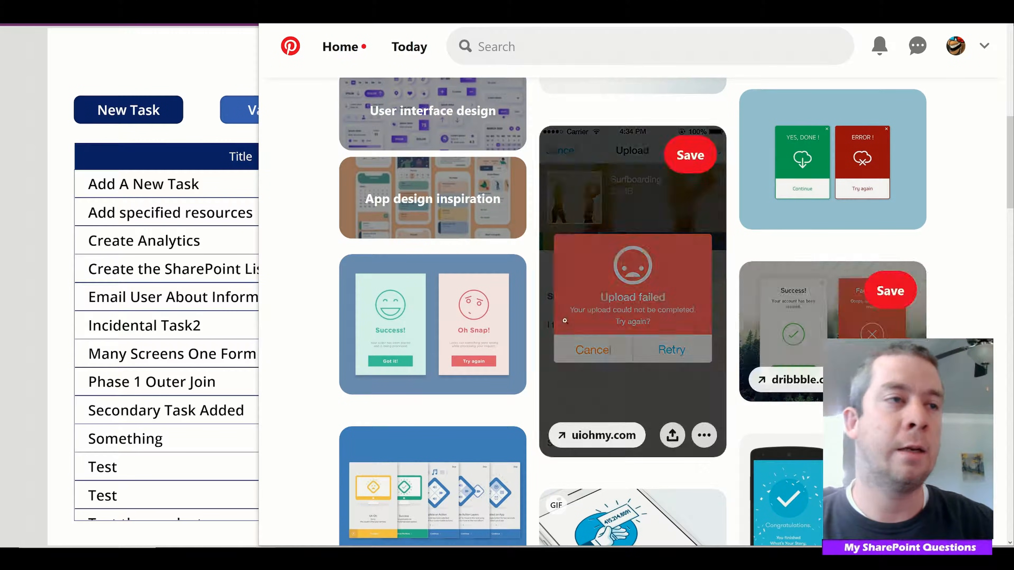
scroll(861, 162, "down", 7)
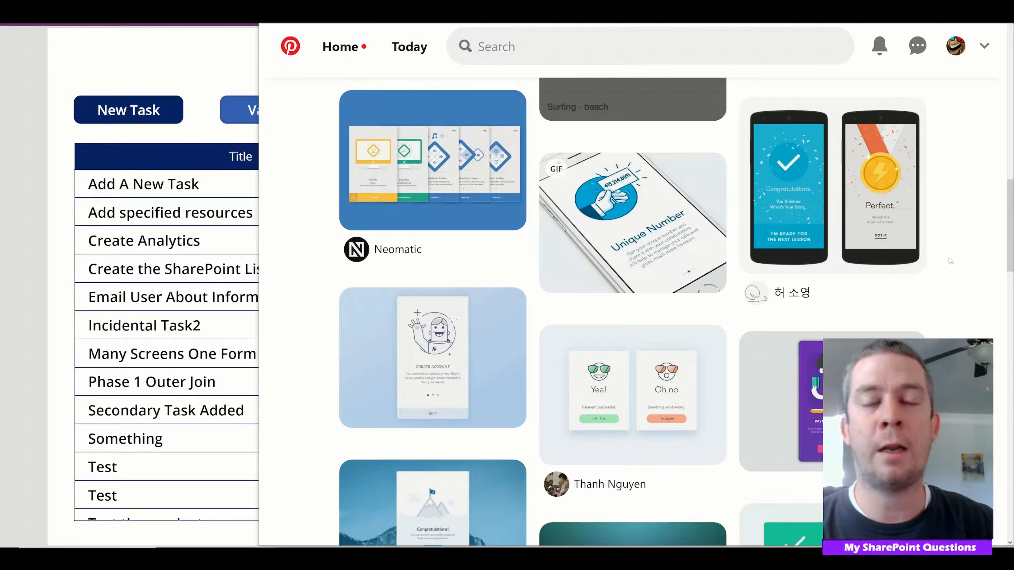
scroll(861, 161, "down", 2)
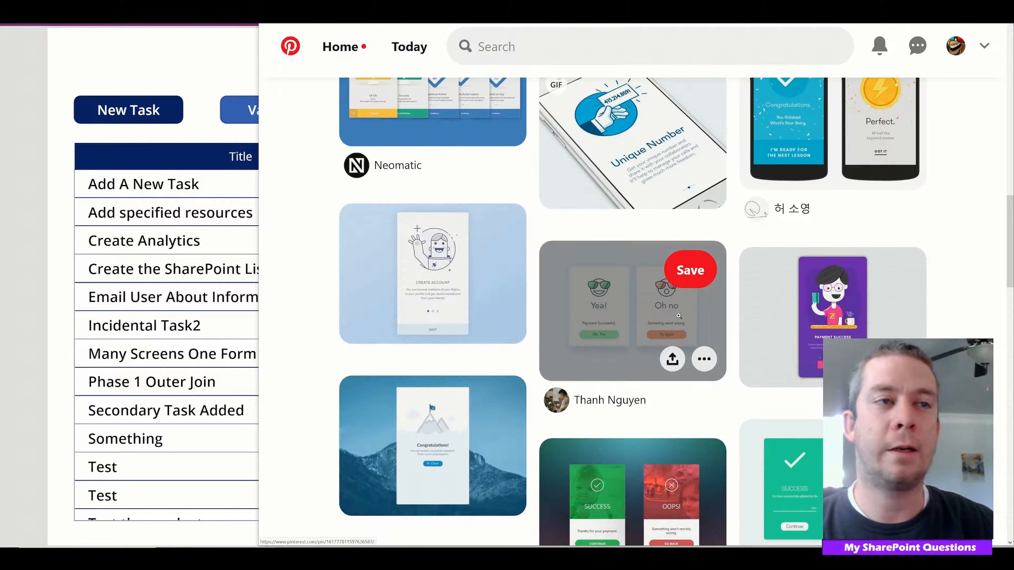
scroll(974, 275, "down", 1)
scroll(975, 274, "down", 8)
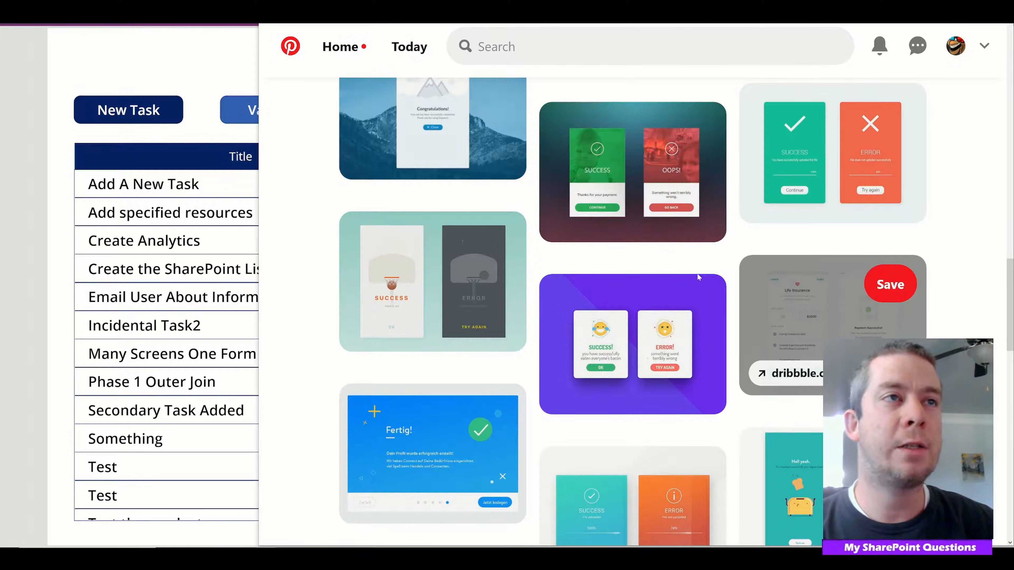
scroll(739, 265, "down", 6)
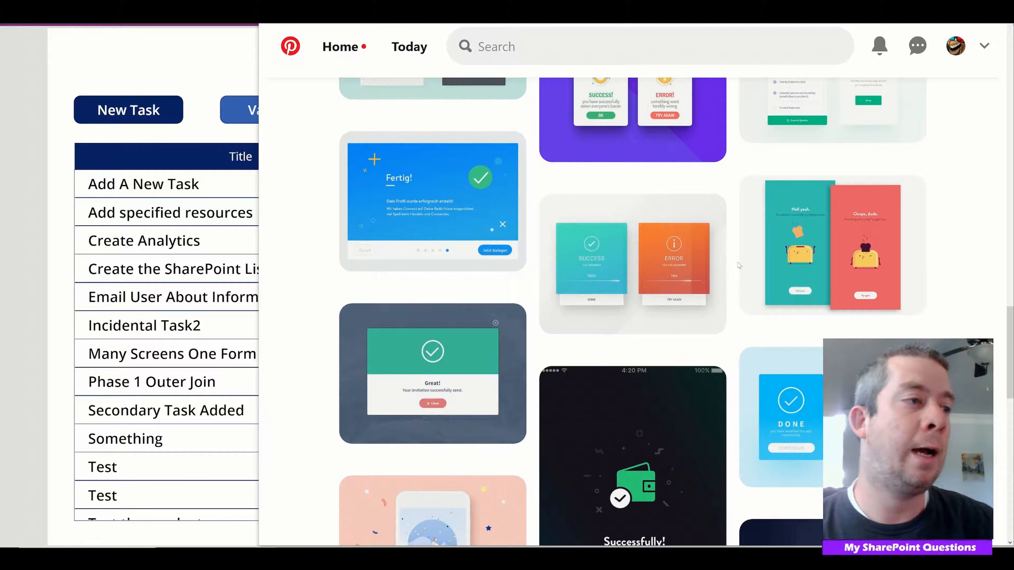
scroll(739, 265, "down", 8)
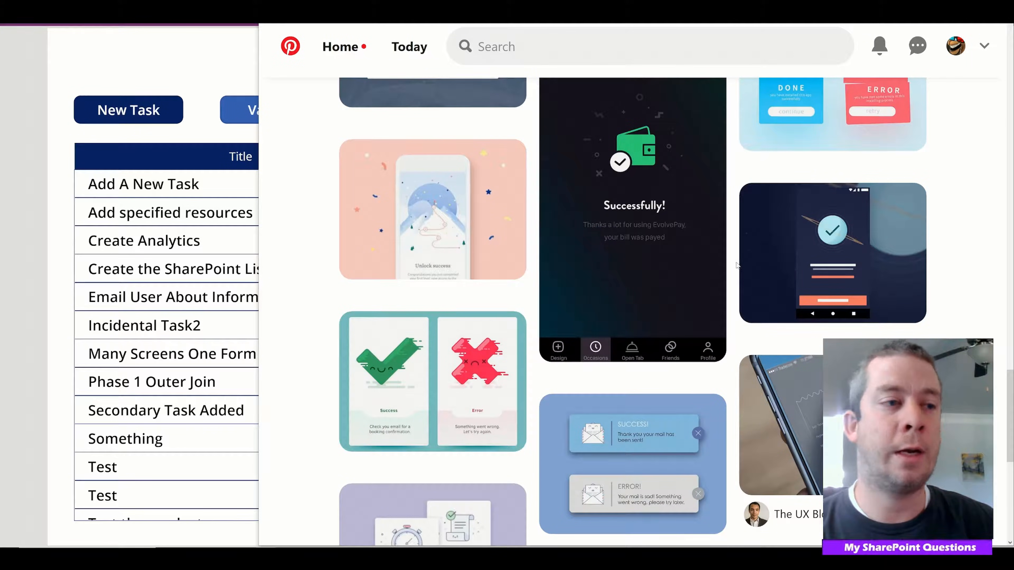
mouse_move(742, 253)
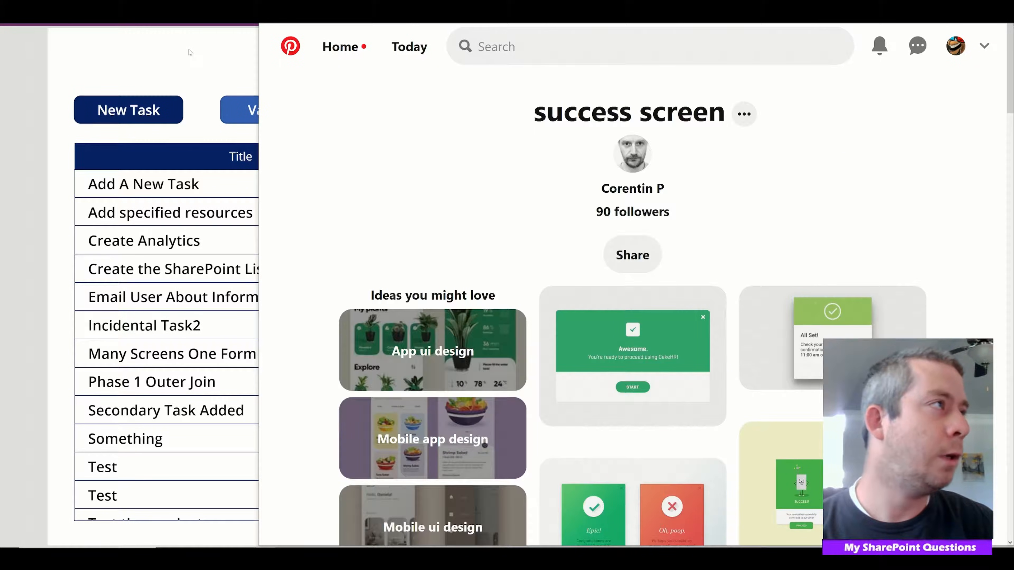
Switch back to the Power Apps preview, look over the task list, and exit the preview with Screen4's task form showing
left_click(190, 52)
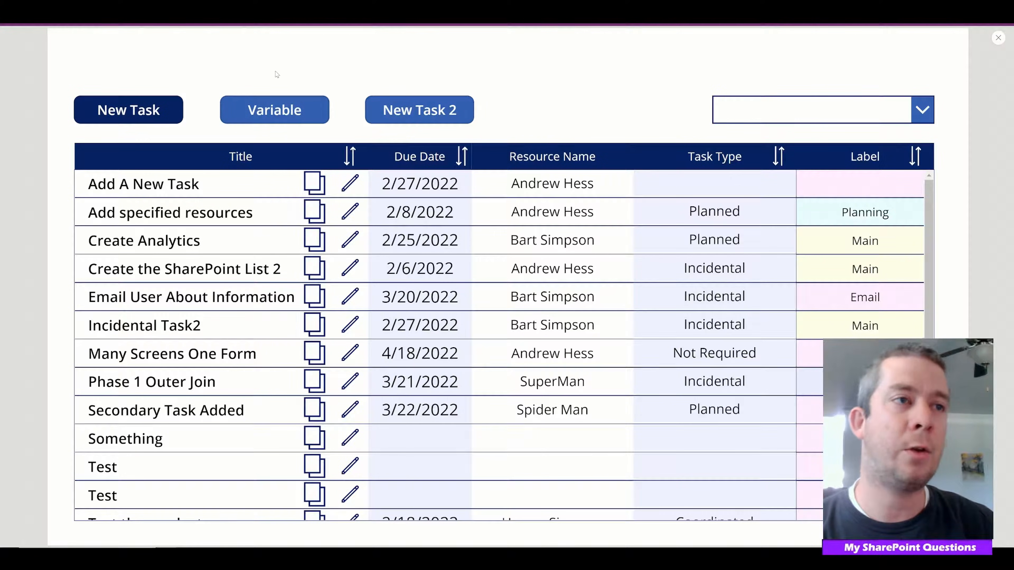
scroll(646, 287, "down", 1)
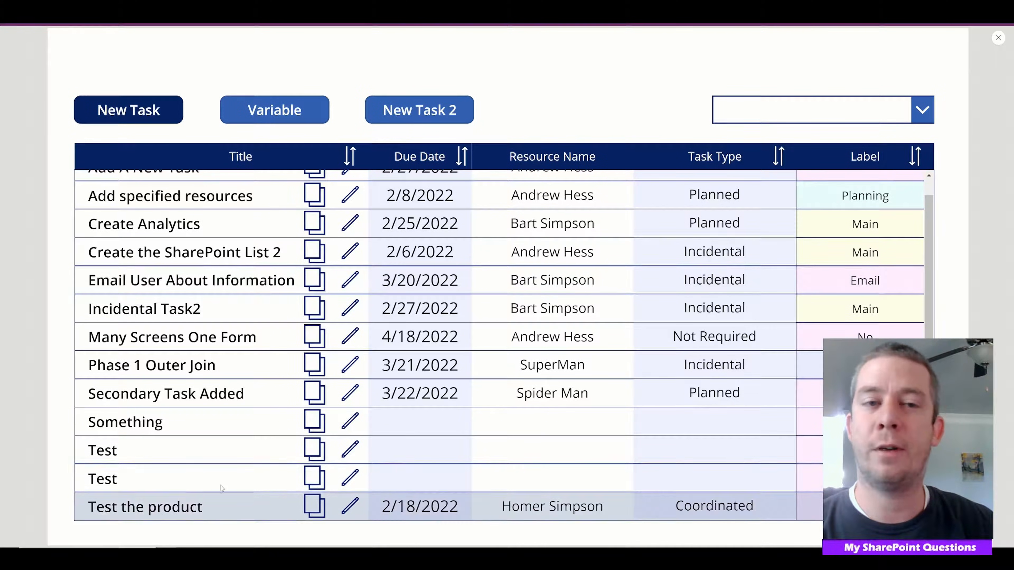
scroll(400, 450, "up", 1)
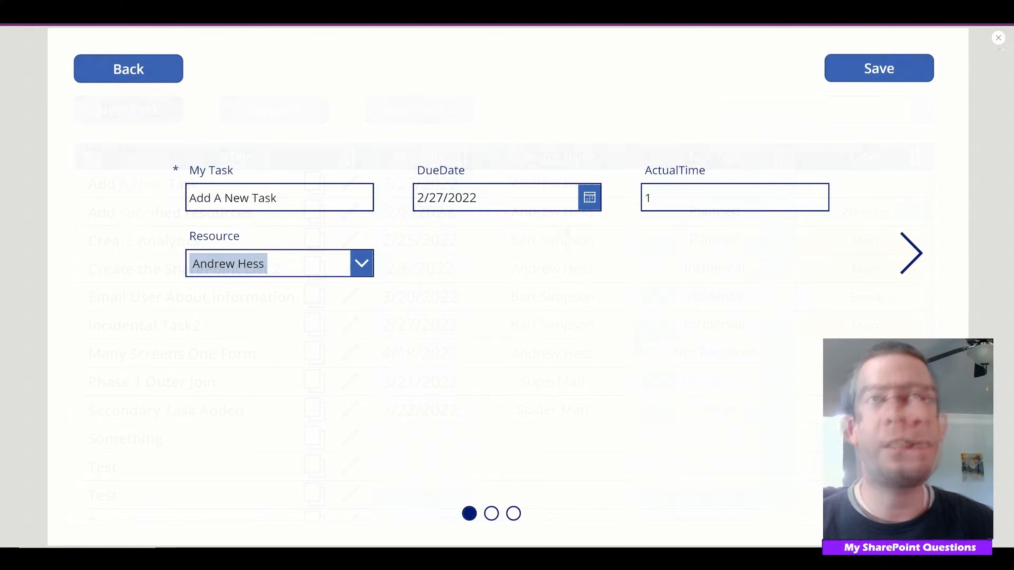
left_click(998, 37)
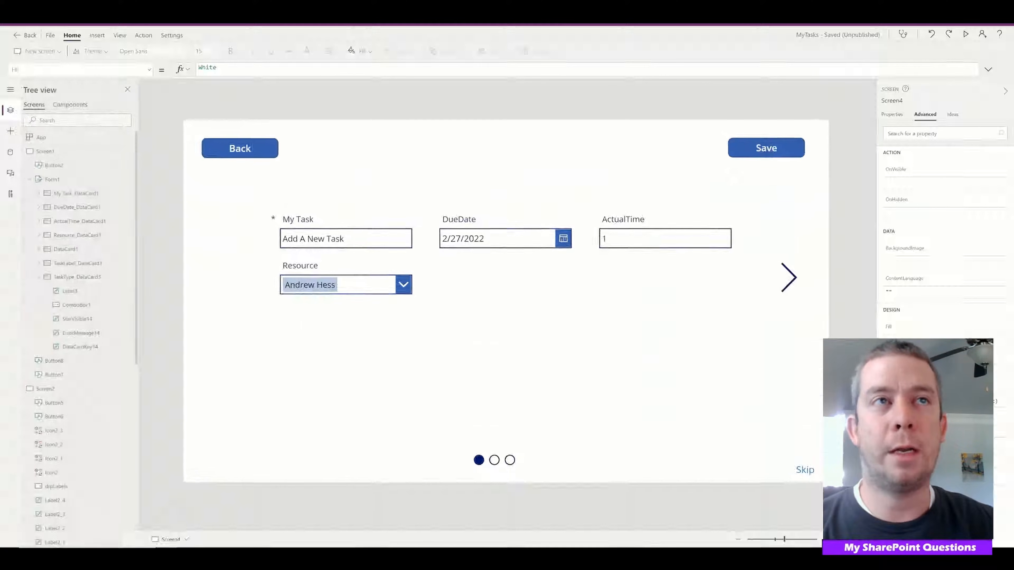
Enlarge the formula view of Screen4's Save button and review its Patch and Navigate code
left_click(988, 69)
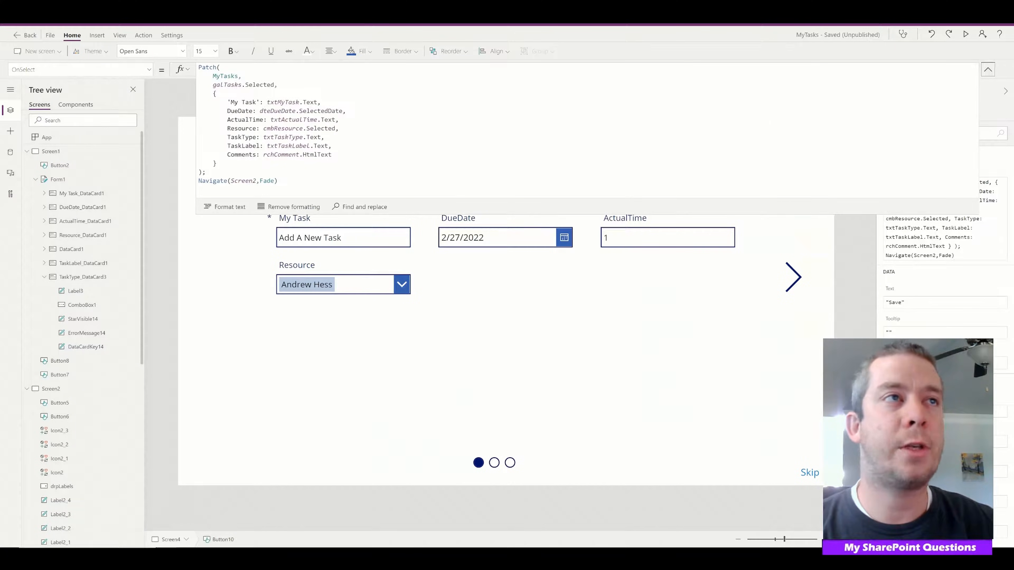
left_click_drag(497, 214, 497, 322)
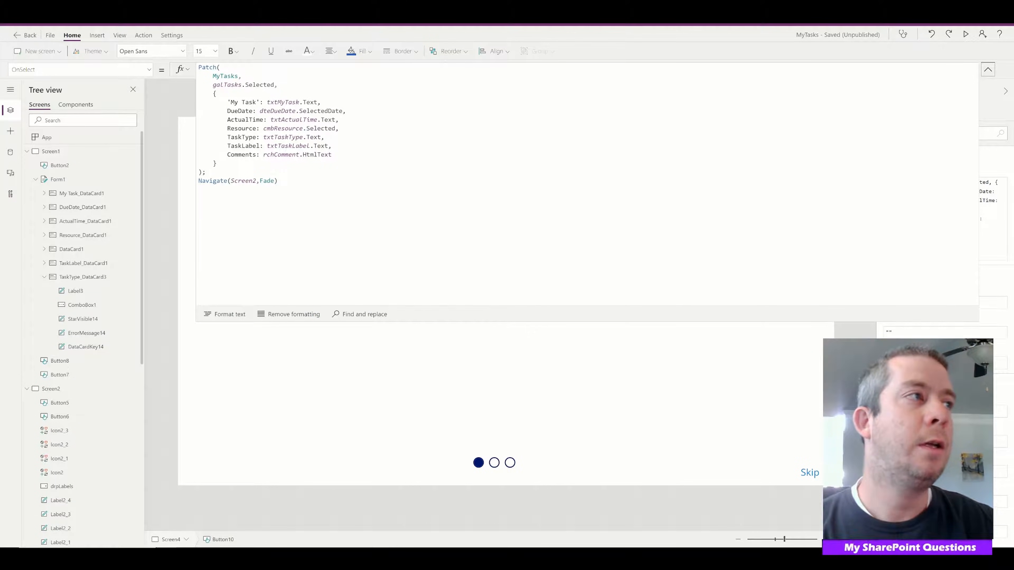
left_click(275, 181)
left_click_drag(276, 181, 187, 69)
left_click(279, 181)
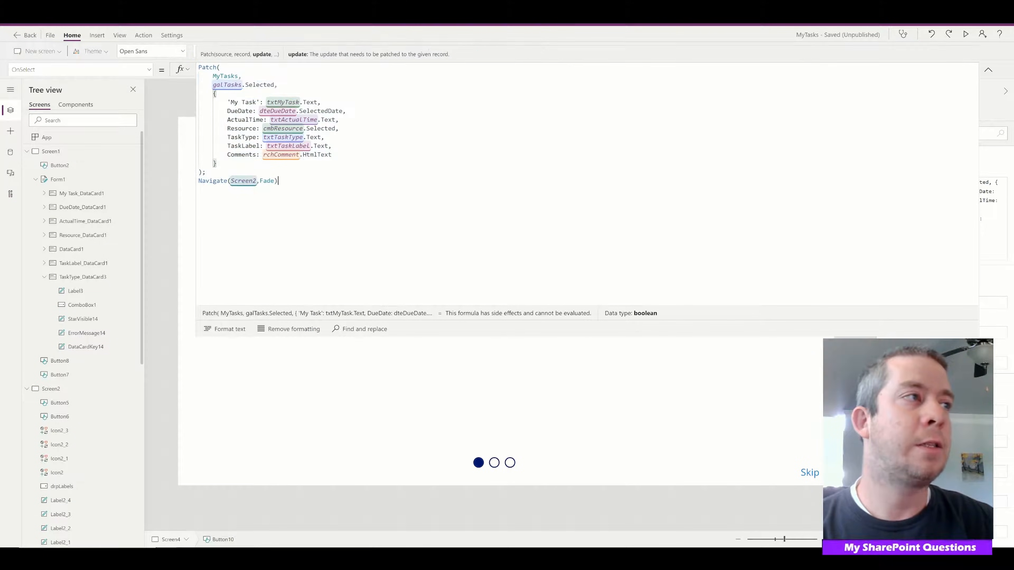
left_click(988, 70)
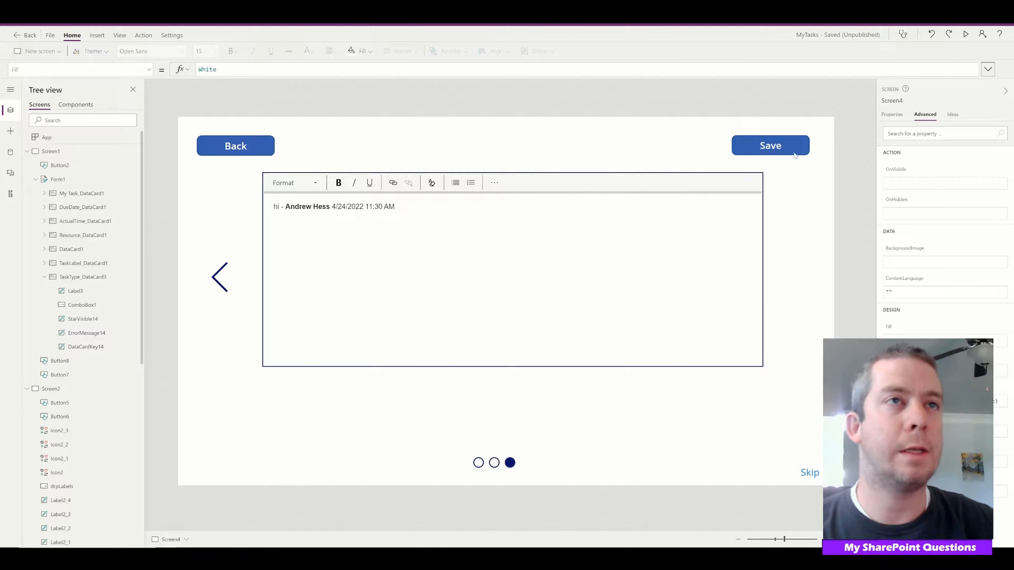
Begin the Save button's OnSelect formula with Set(varPatchSuccess, on a new line above the Patch call
left_click(752, 151)
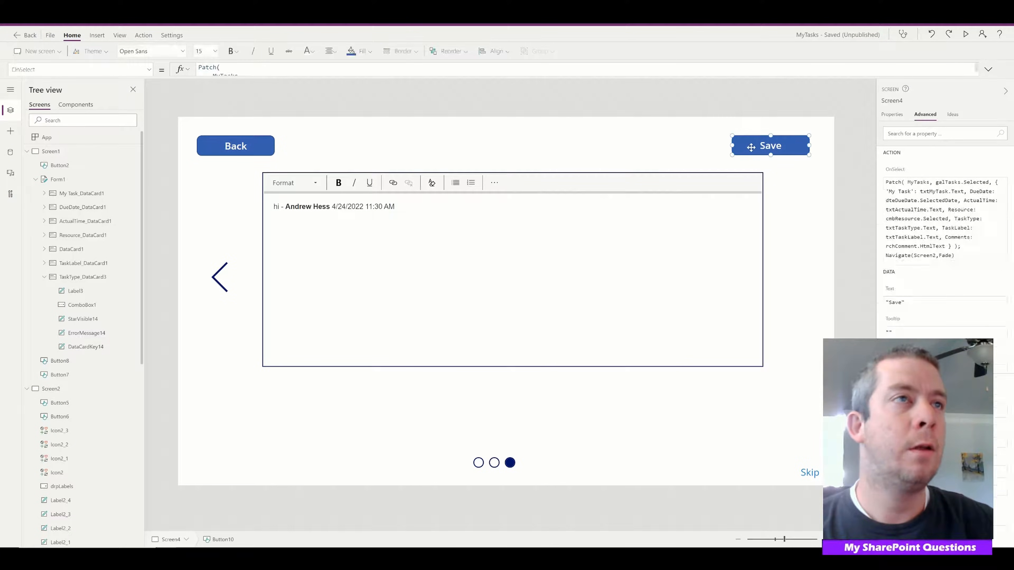
left_click(988, 69)
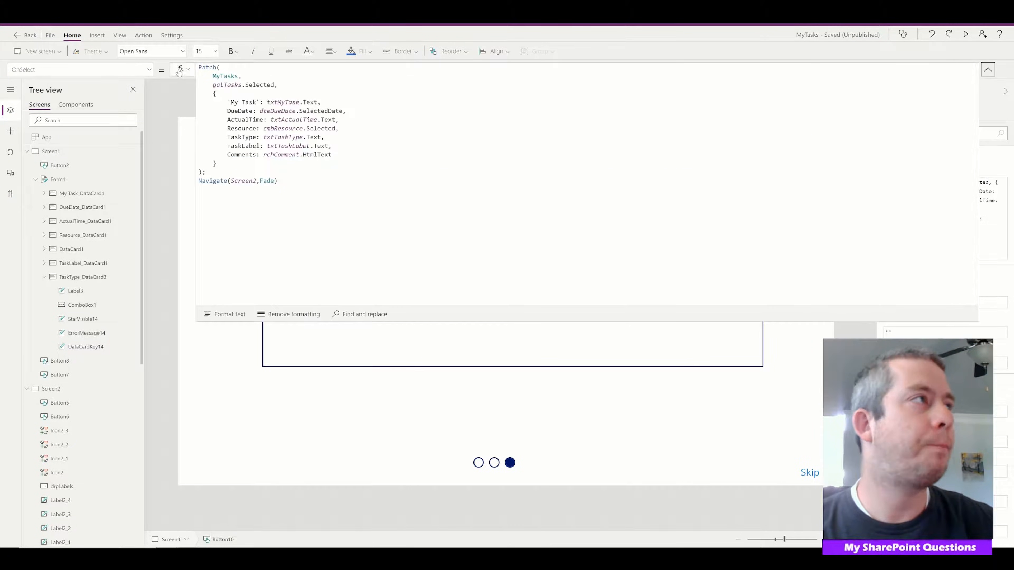
left_click(199, 67)
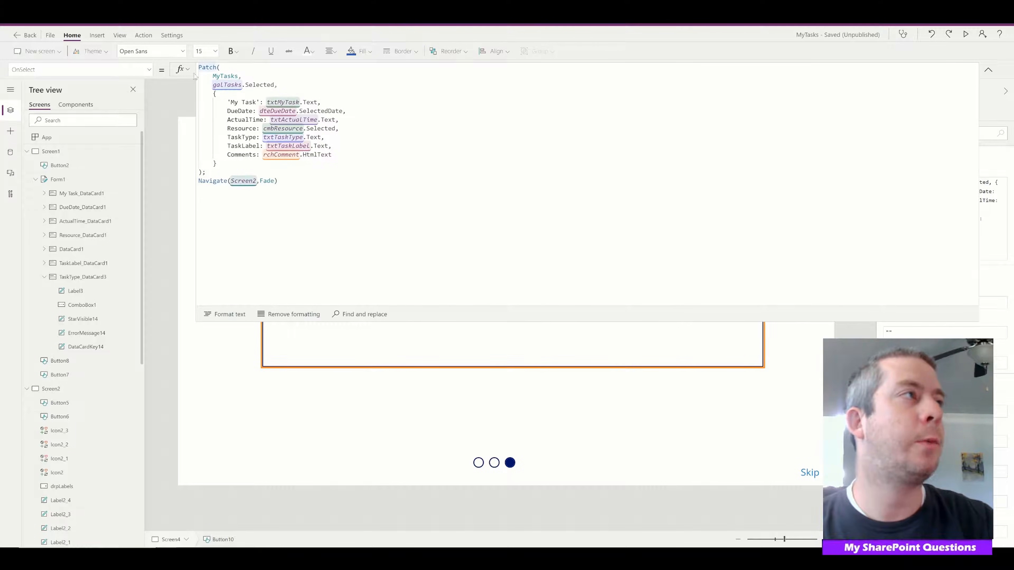
key("Return")
key("Up")
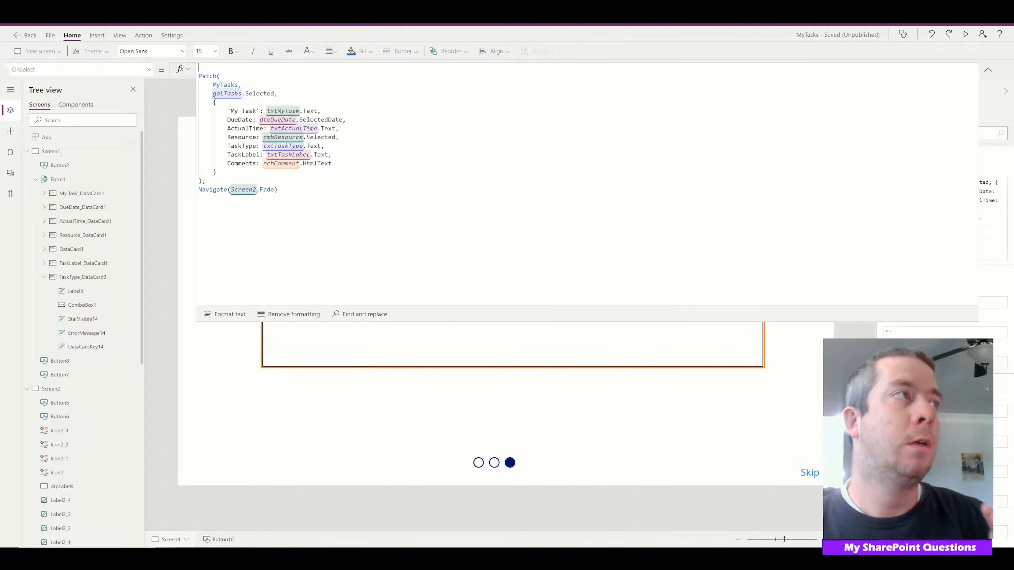
type("Set")
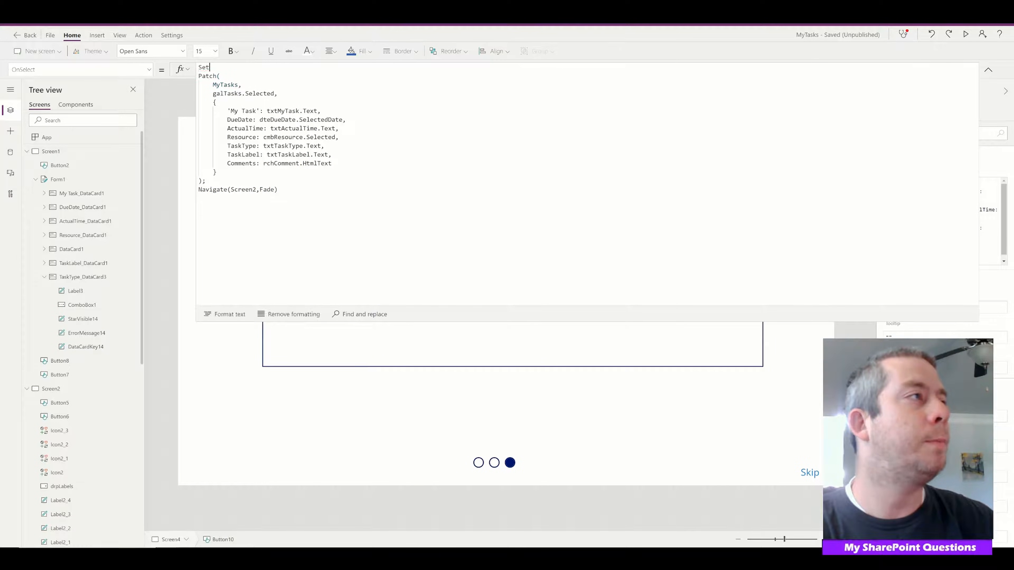
type("(varPatchSuccess")
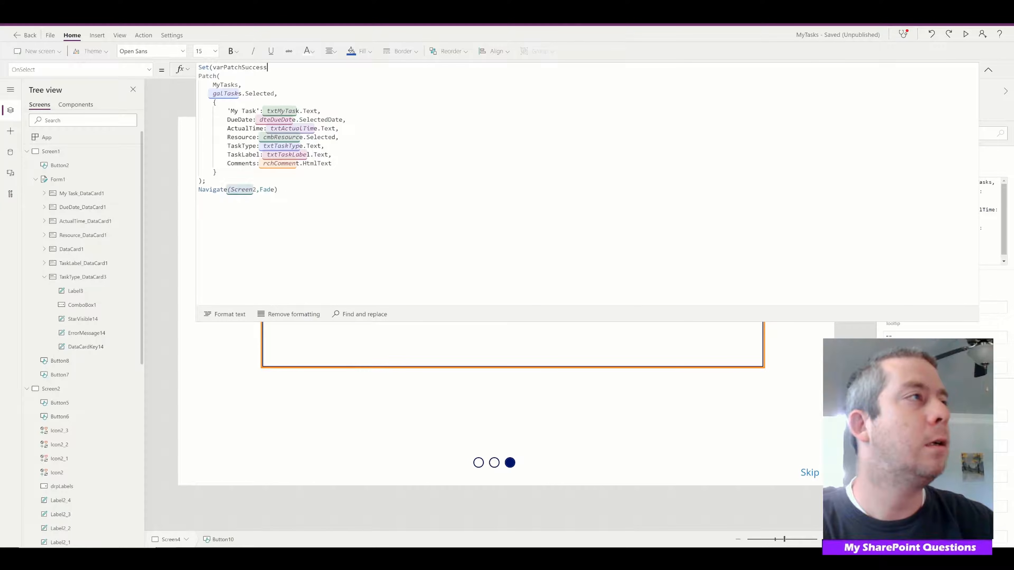
type(",")
Close the Set call around the Patch with a parenthesis and remove Navigate(Screen2,Fade) from the formula
left_click(278, 190)
key("Return")
type(")")
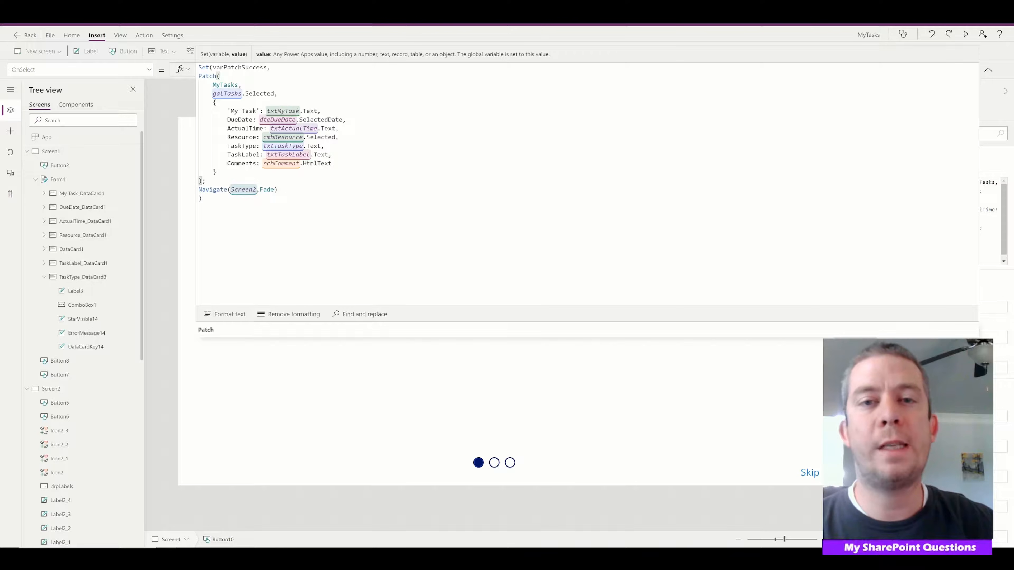
left_click_drag(278, 190, 199, 190)
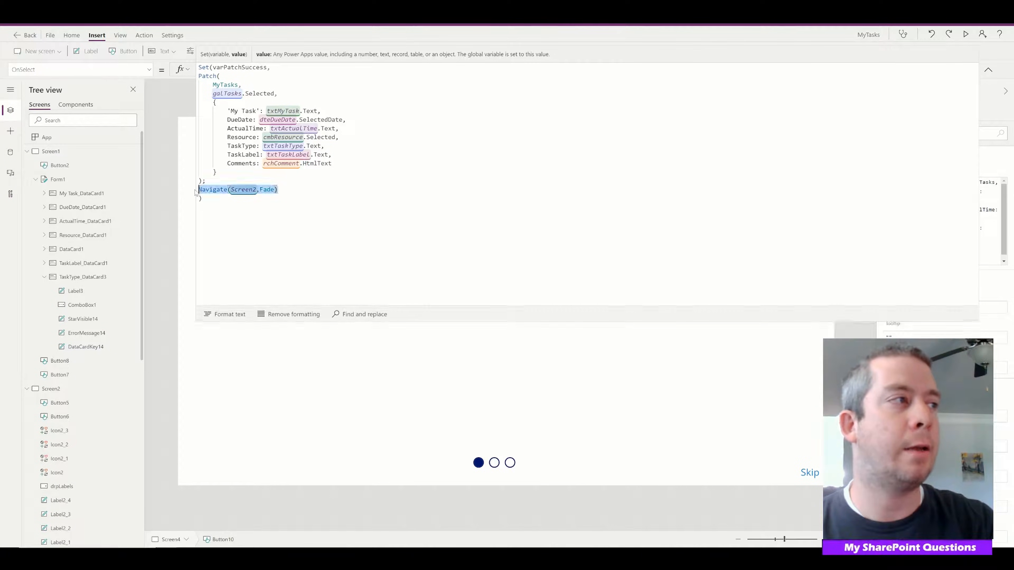
key("BackSpace")
key("BackSpace")
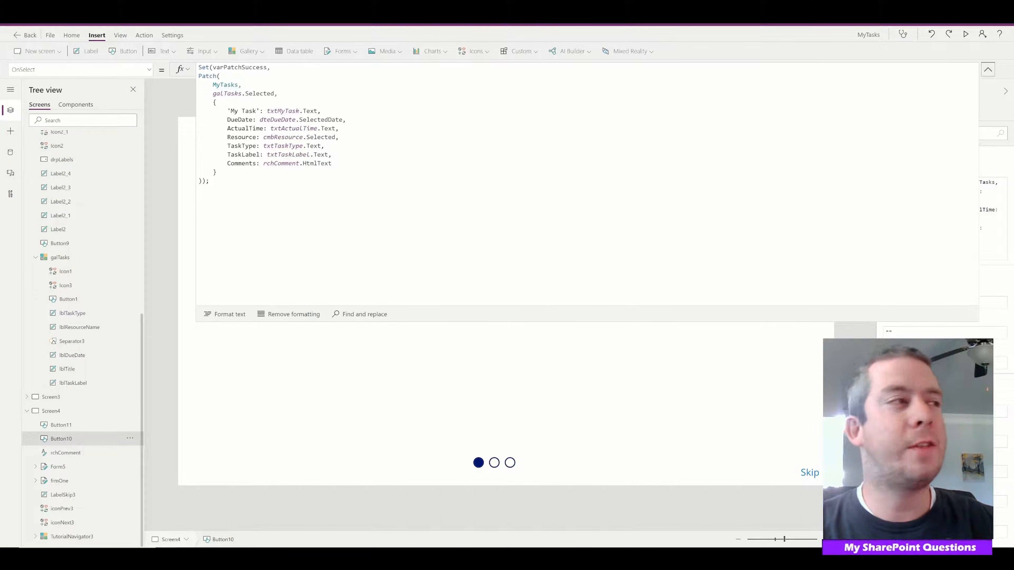
Add an If condition after the Set call that checks !IsBlank(varPatchSuccess)
left_click(210, 181)
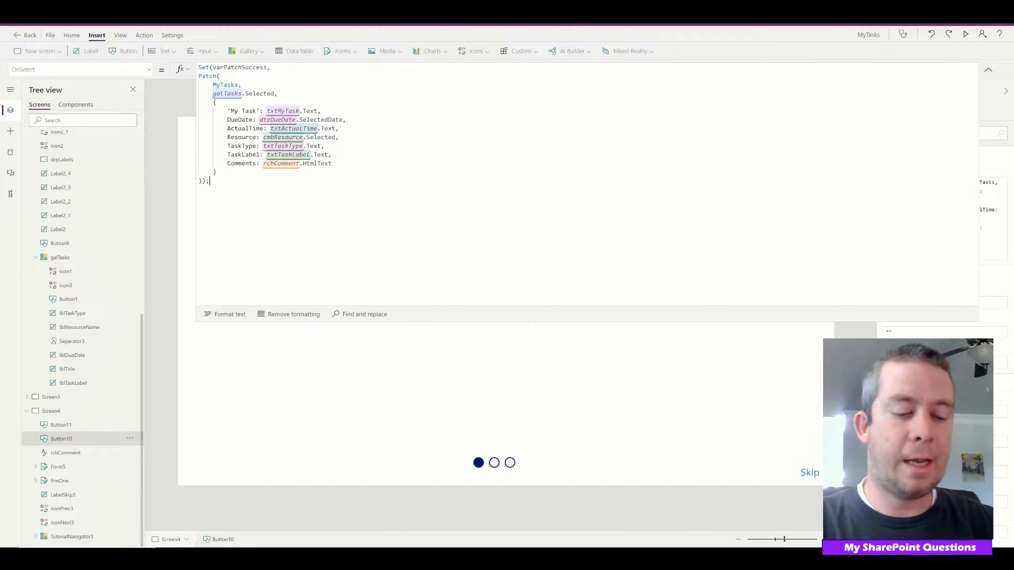
type("If(!")
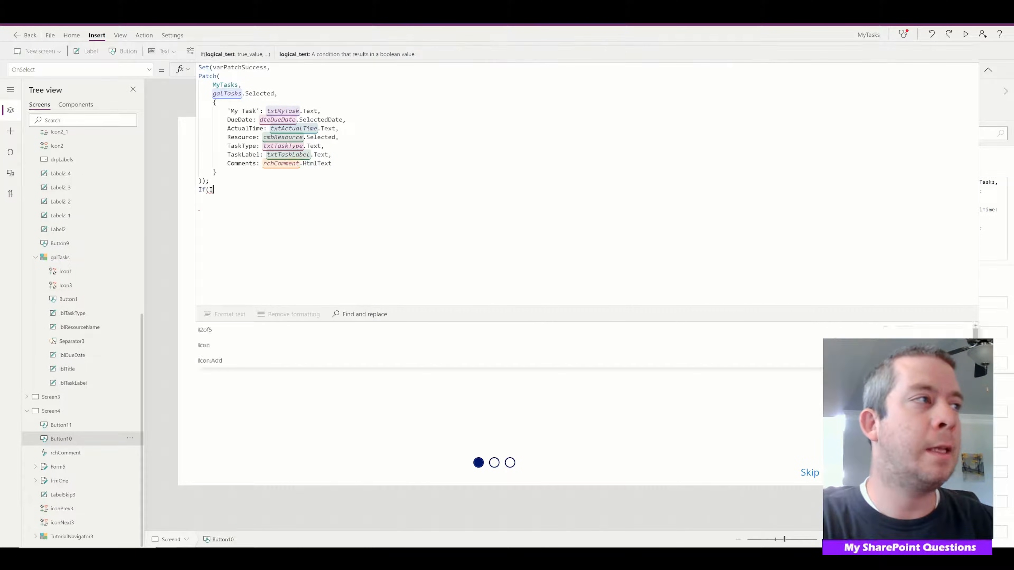
type("IsB")
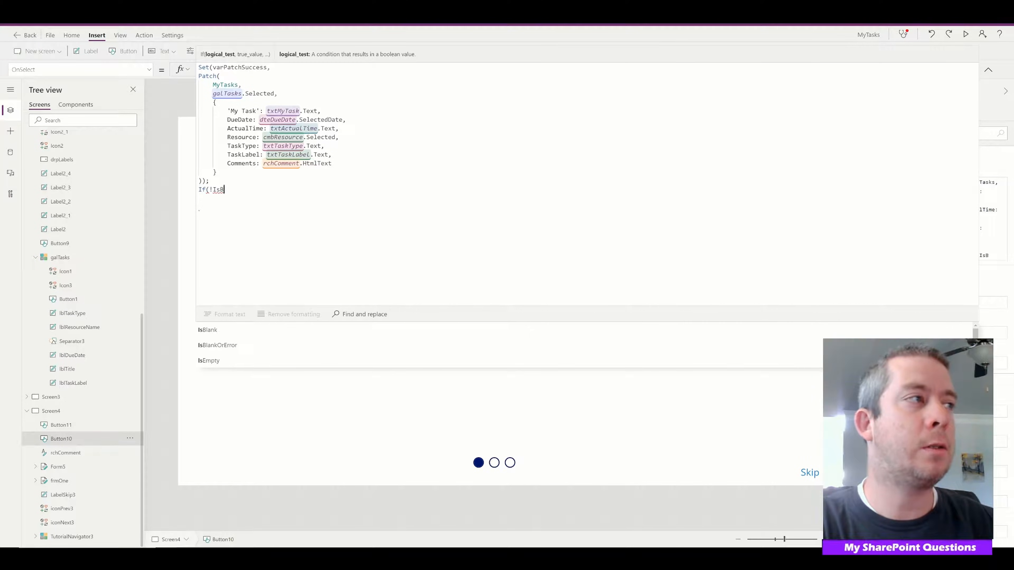
type("lank")
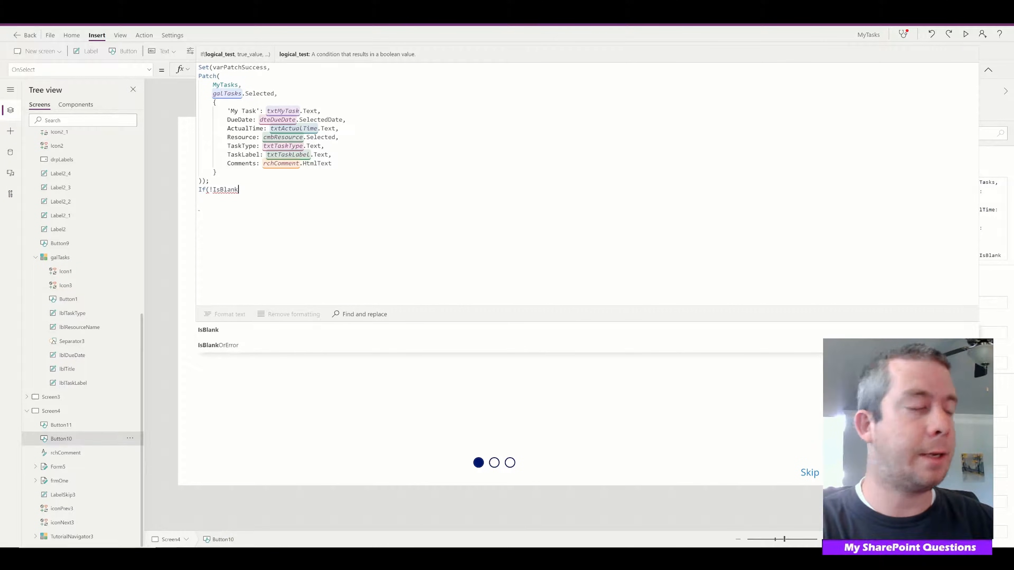
type("(varPatch")
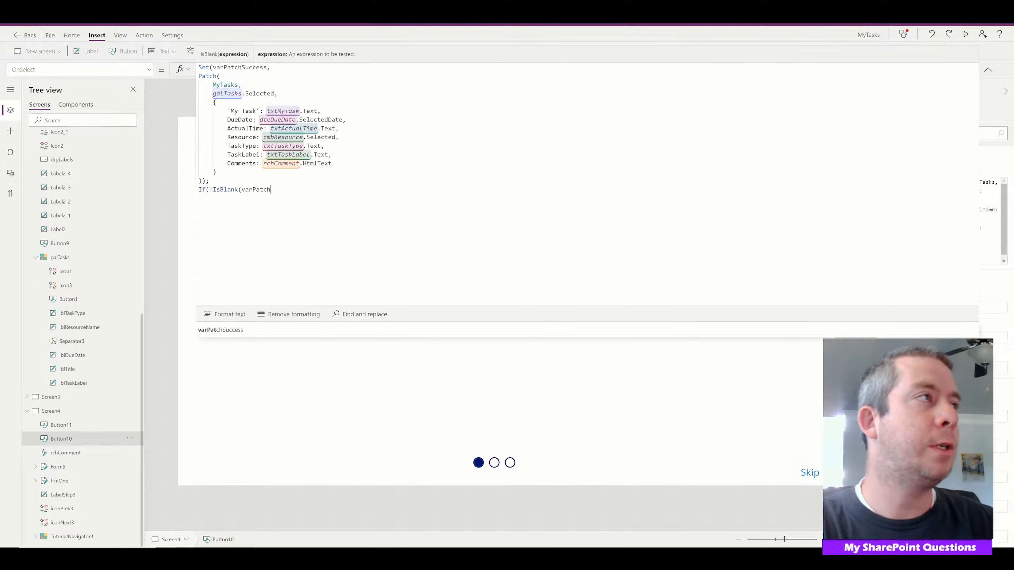
type("Success")
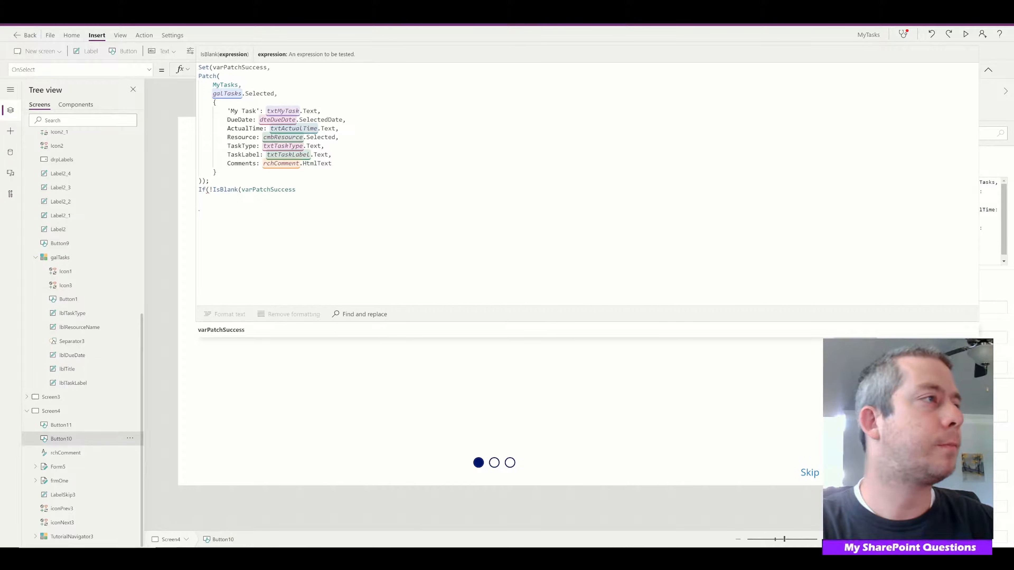
type(")")
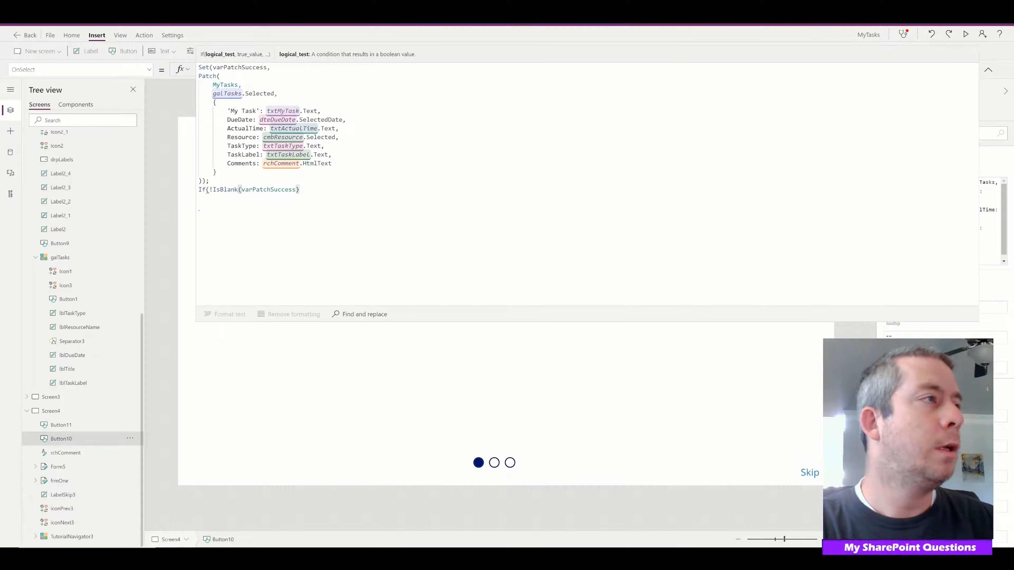
type(",")
key("shift+Return")
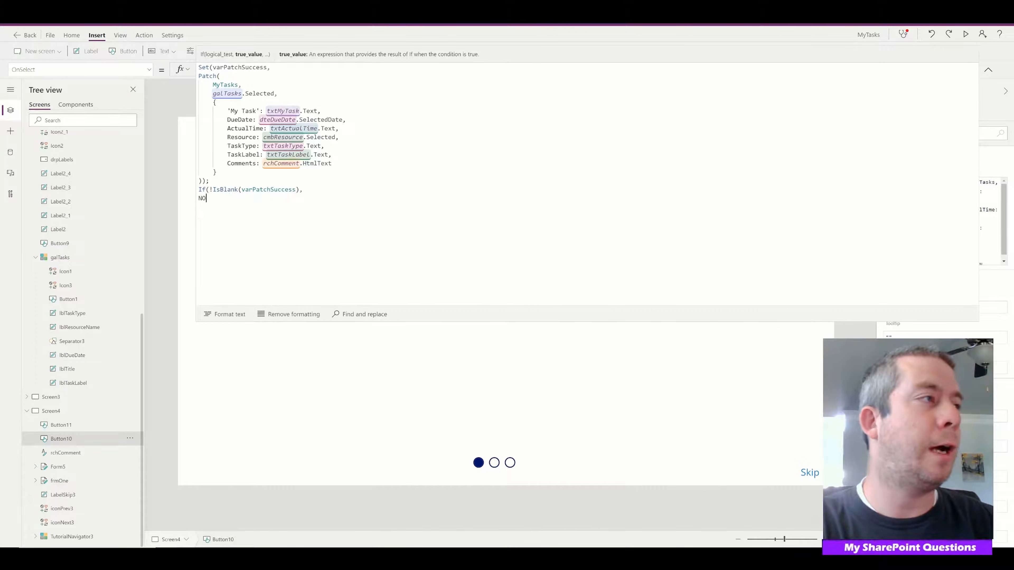
Add Notify("Success",NotificationType.Success) as the true result of the If condition
type("NOt")
key("BackSpace")
key("BackSpace")
type("otify")
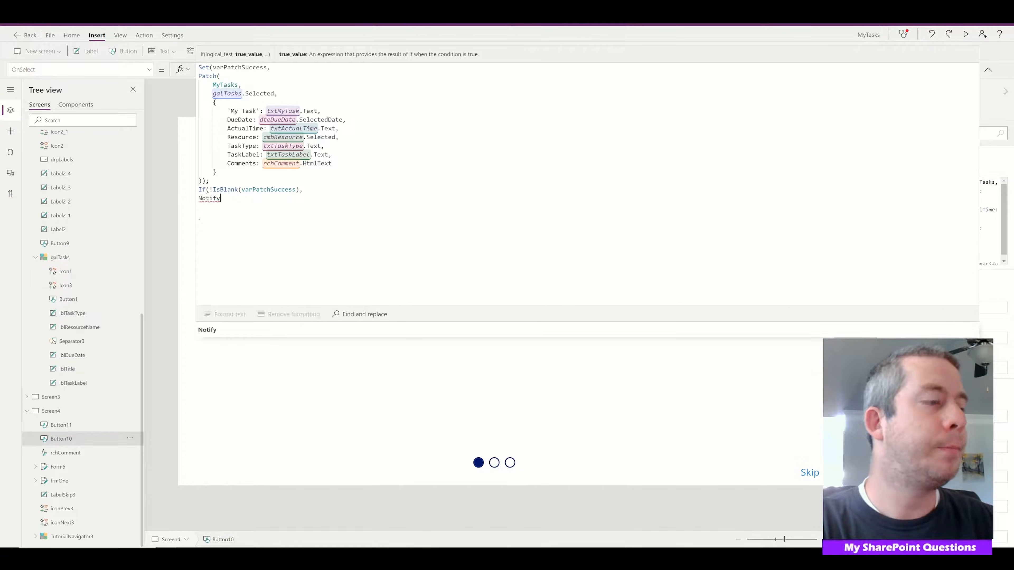
type("(")
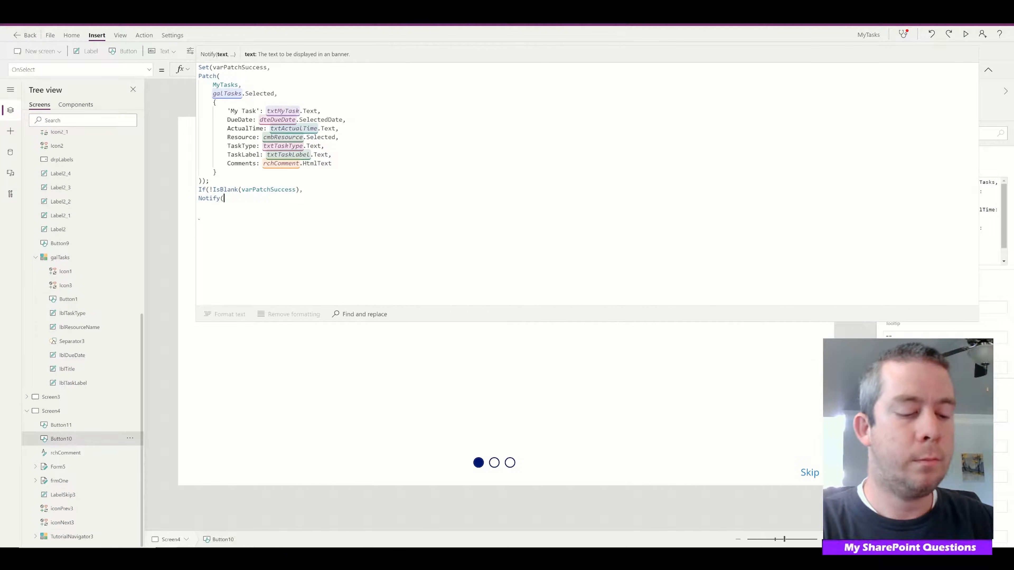
type("\"S")
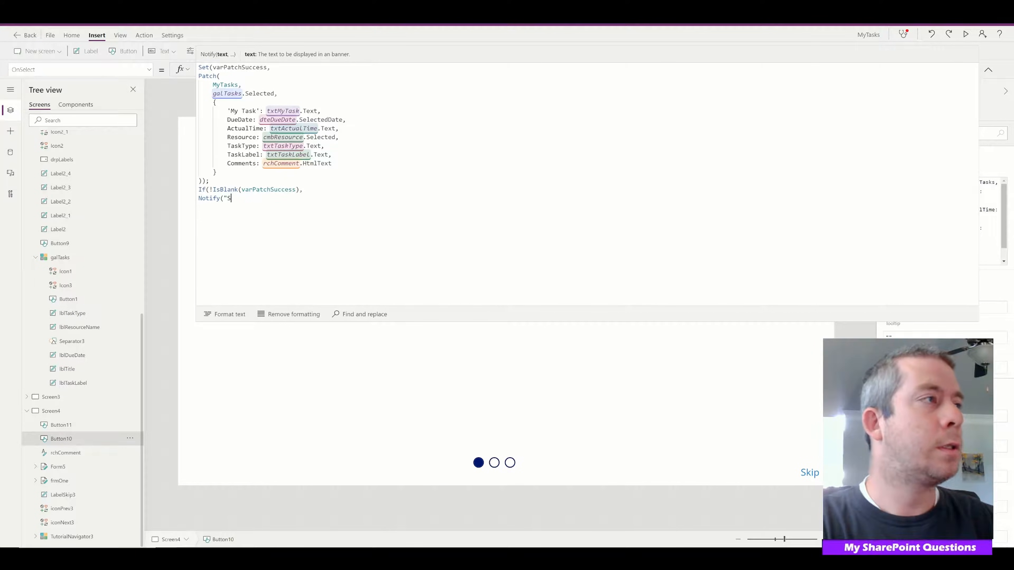
type("uccess\",")
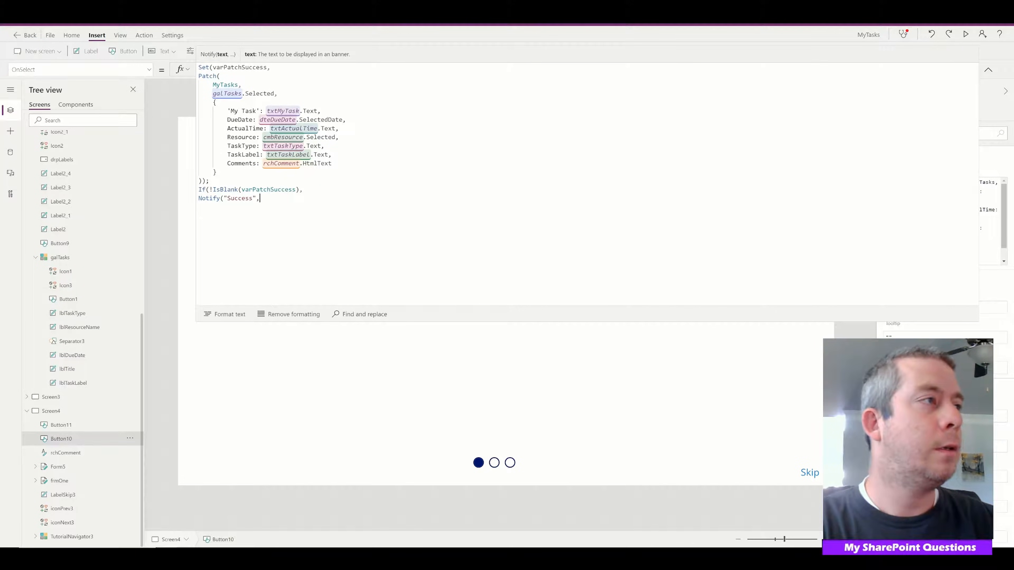
key("Down")
key("Down")
key("Down")
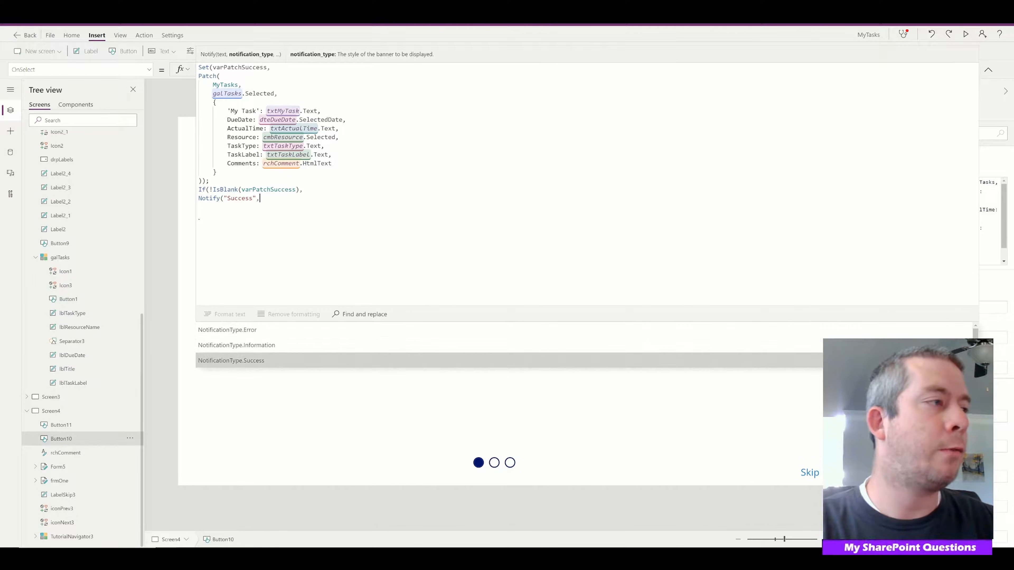
key("Return")
type(",")
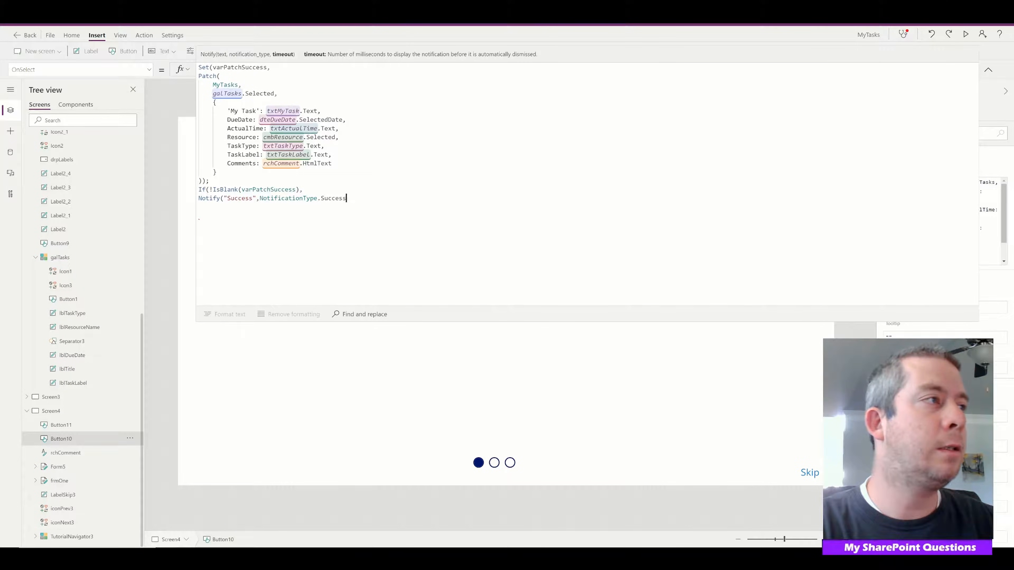
key("BackSpace")
type("), ")
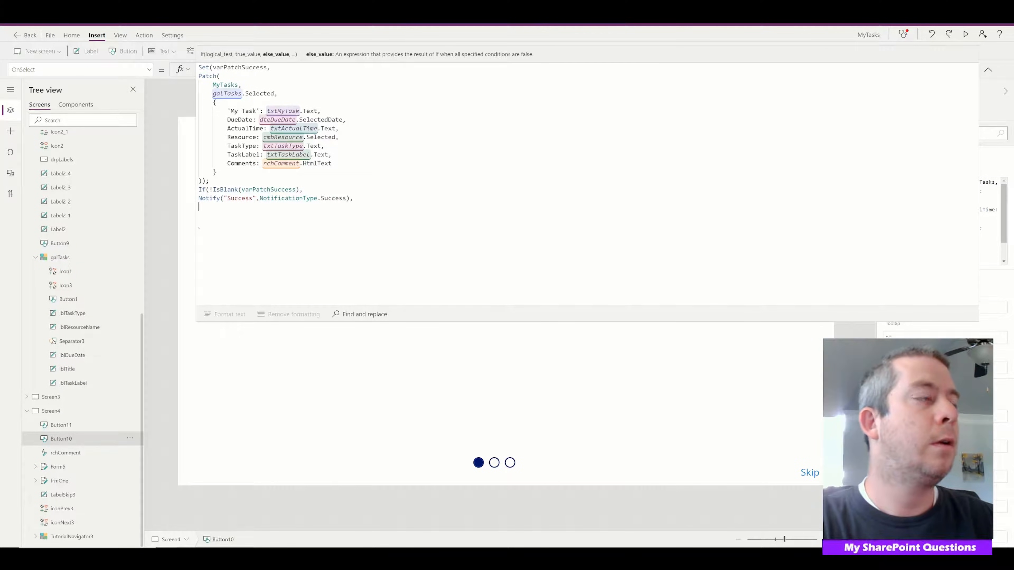
type("Notify(")
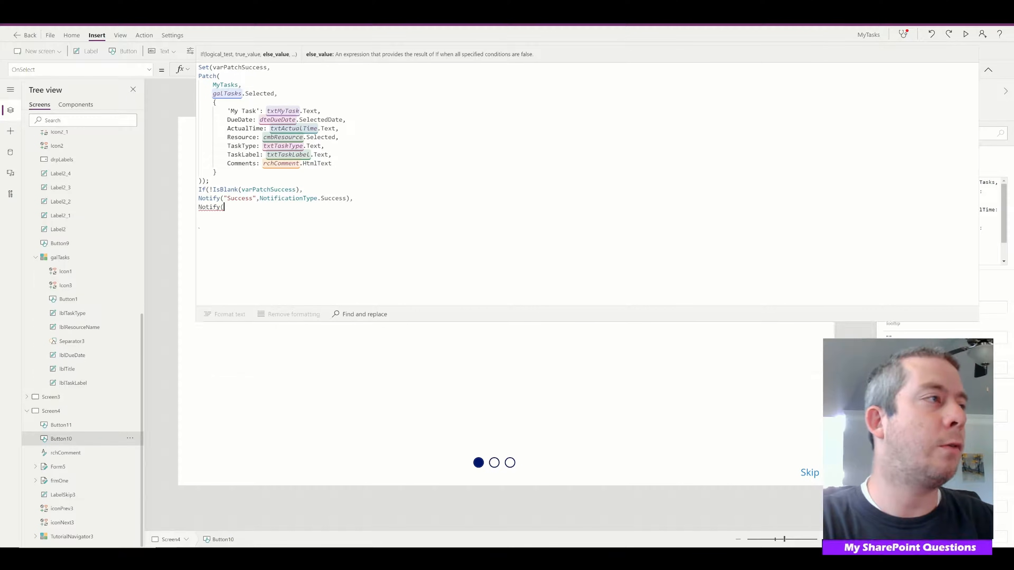
type("\"Failure")
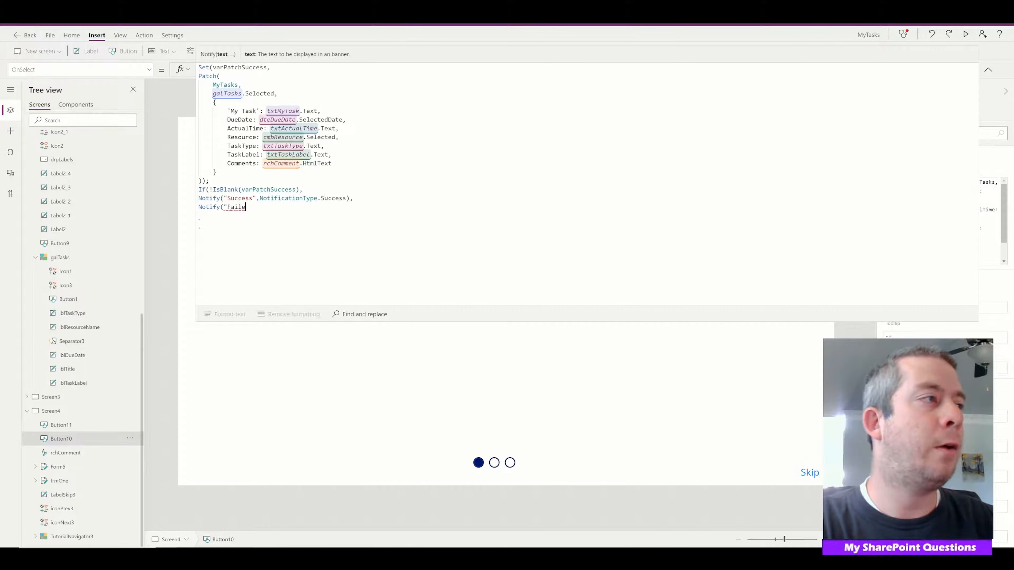
type("\",")
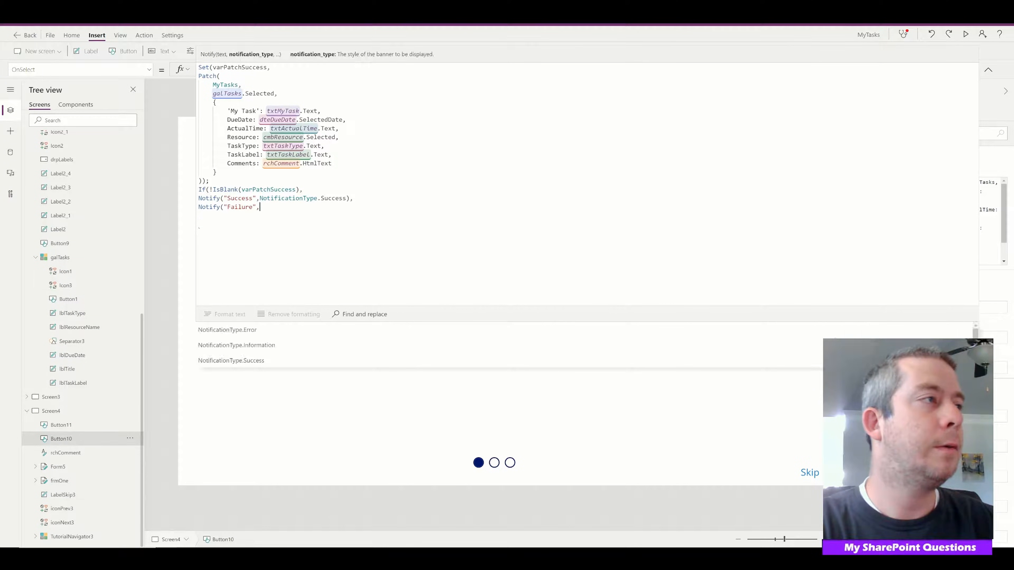
Add Notify("Failure",NotificationType.Error) as the else result of the If condition and close the call
key("Tab")
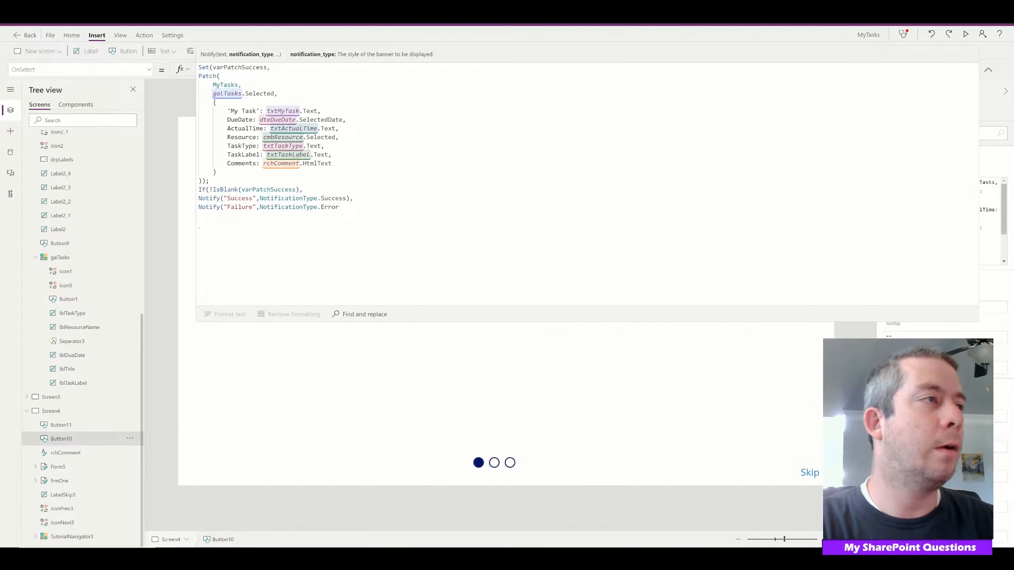
type(")")
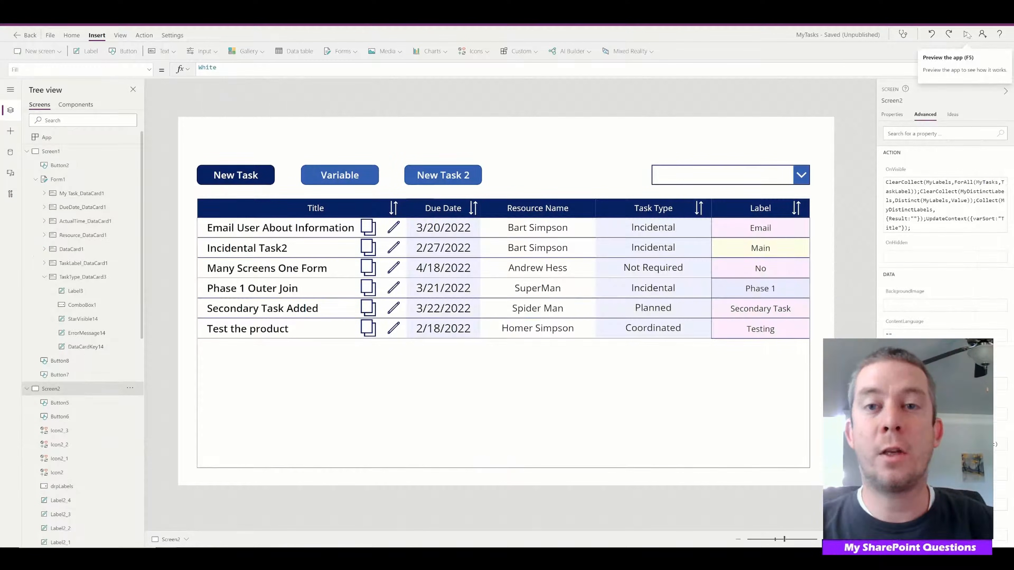
Preview the app, start a task with New Task 2, and enter ThisIsMyNewTask as the My Task value
left_click(967, 35)
left_click(419, 110)
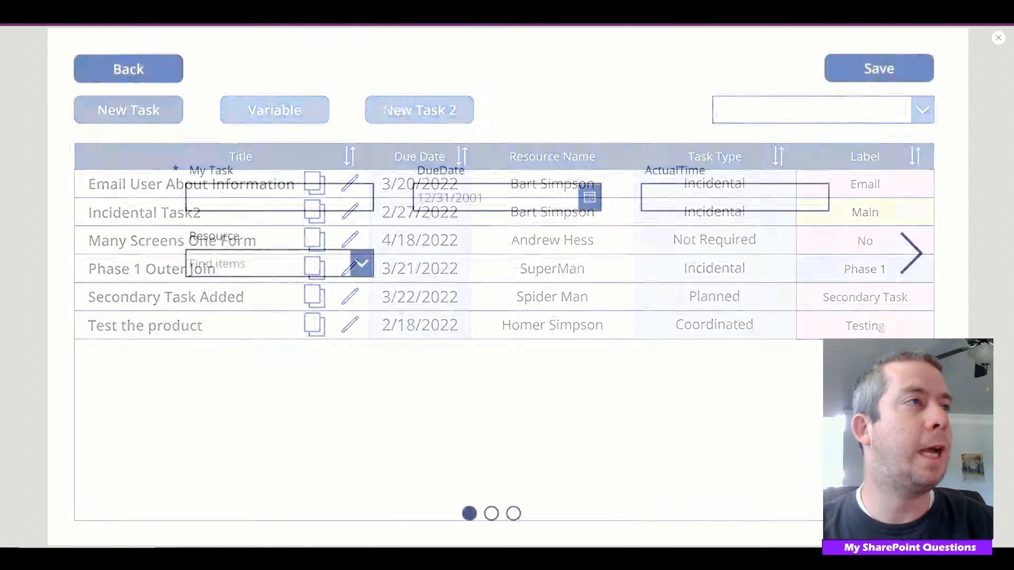
left_click(279, 199)
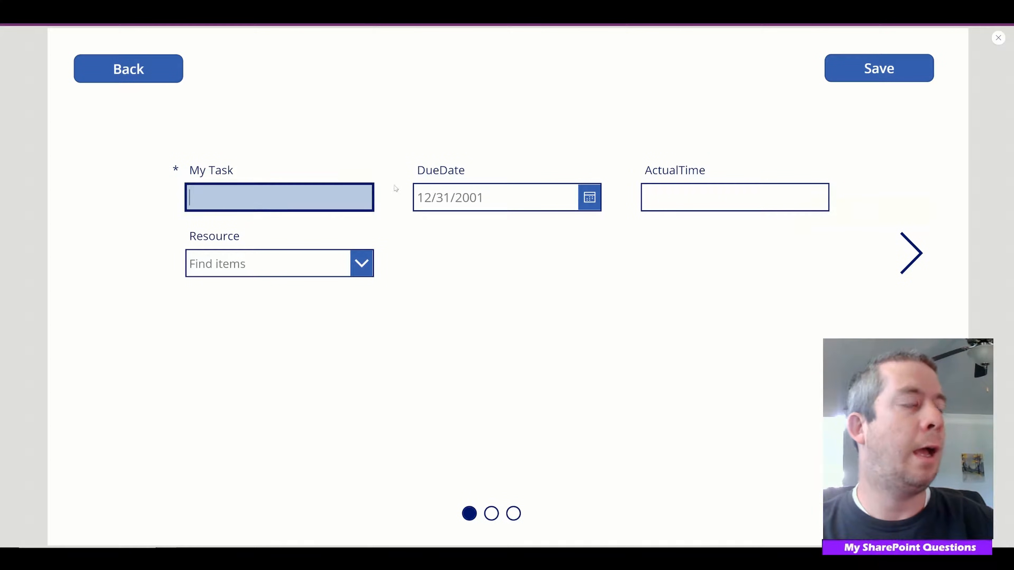
type("ThisIs")
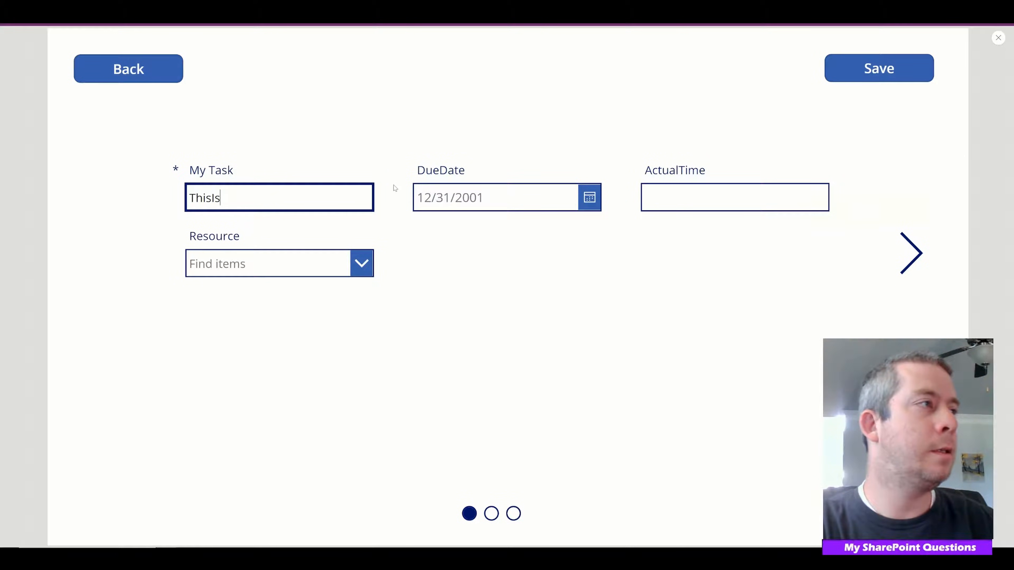
type("MyNewTask")
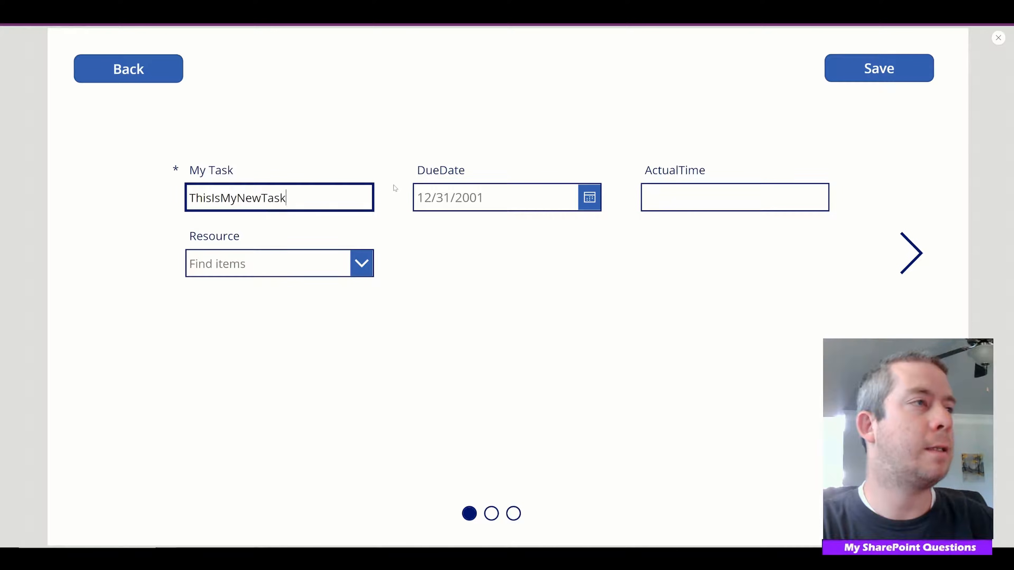
key("Tab")
Set the DueDate to the invalid date 4/5/0001 and save the task to test the failure notification
left_click(595, 200)
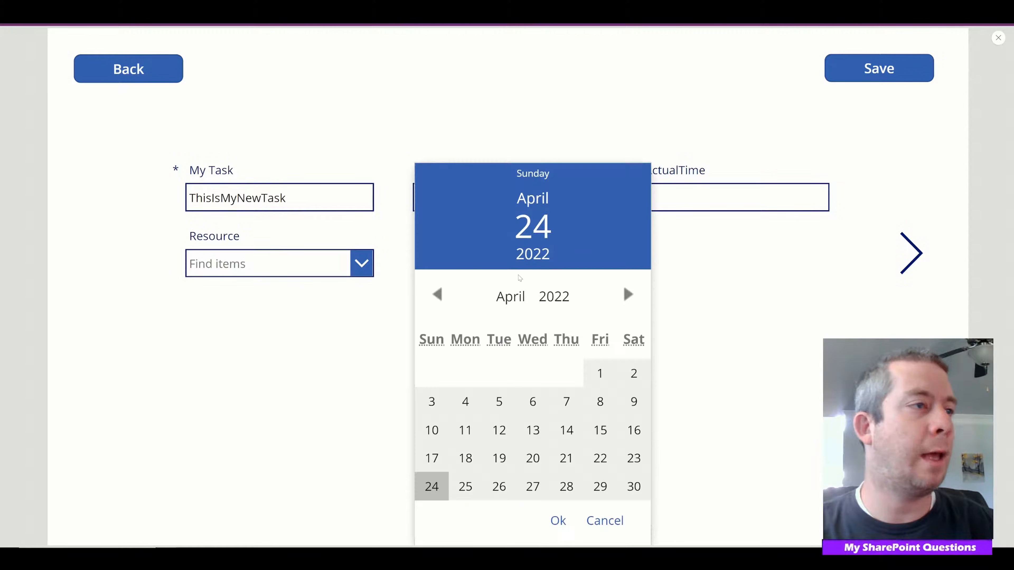
left_click(498, 401)
left_click(556, 519)
left_click_drag(470, 198, 441, 198)
type("0001")
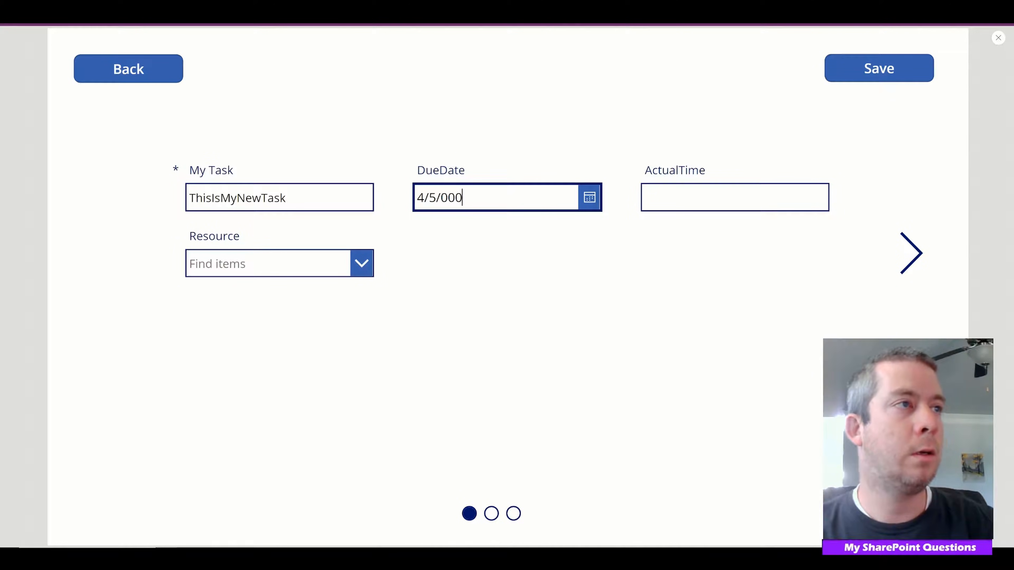
left_click(542, 307)
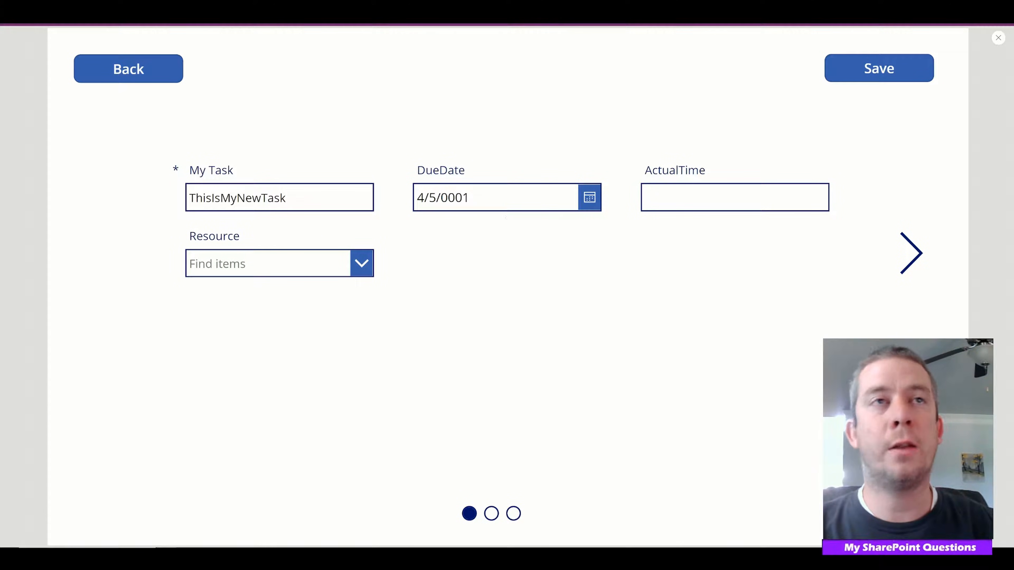
left_click(861, 76)
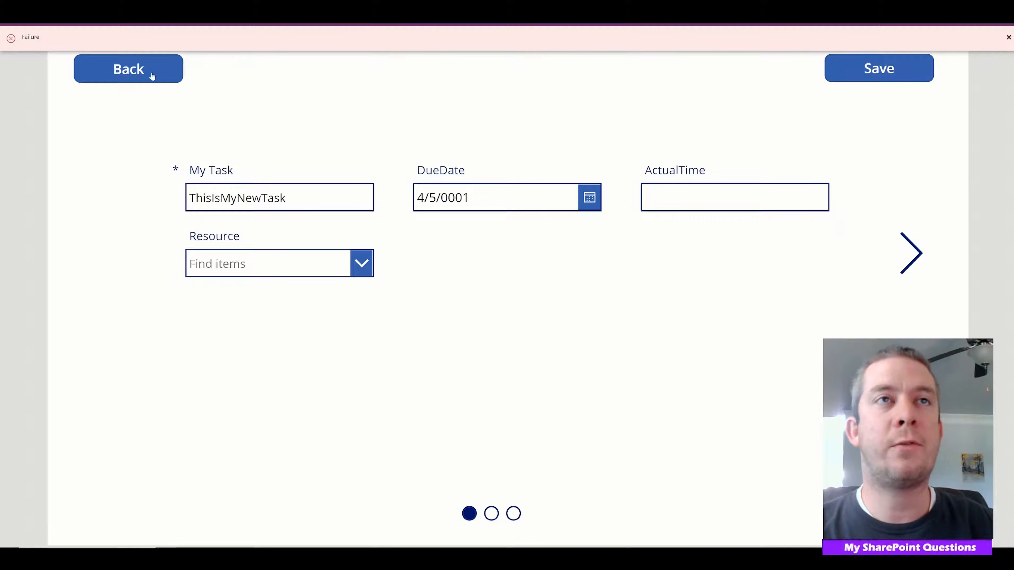
Set the DueDate to 1/31/2058, save the task to test the success notification, and dismiss the message
left_click(595, 200)
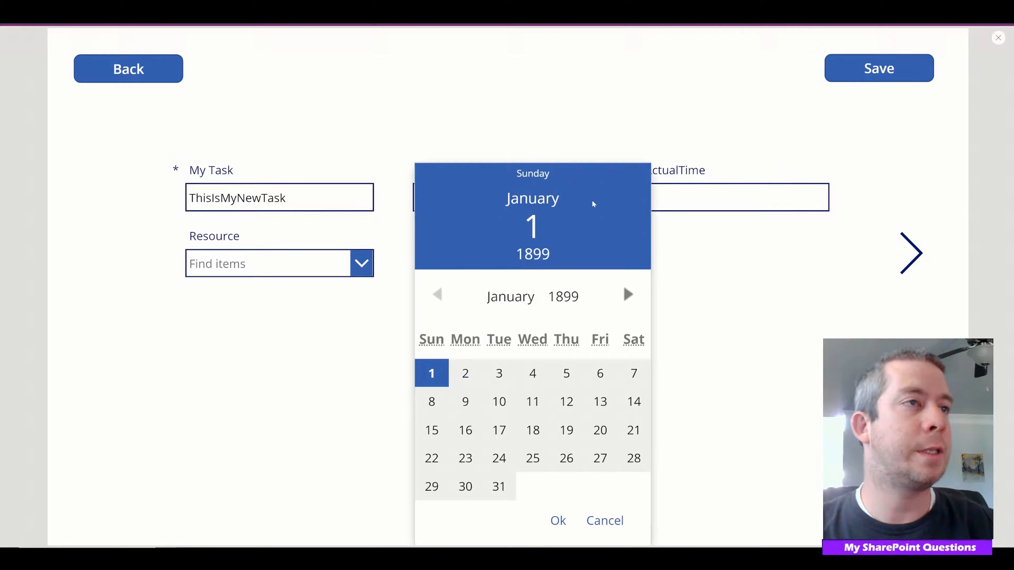
left_click(580, 296)
left_click_drag(577, 322, 573, 431)
left_click(557, 334)
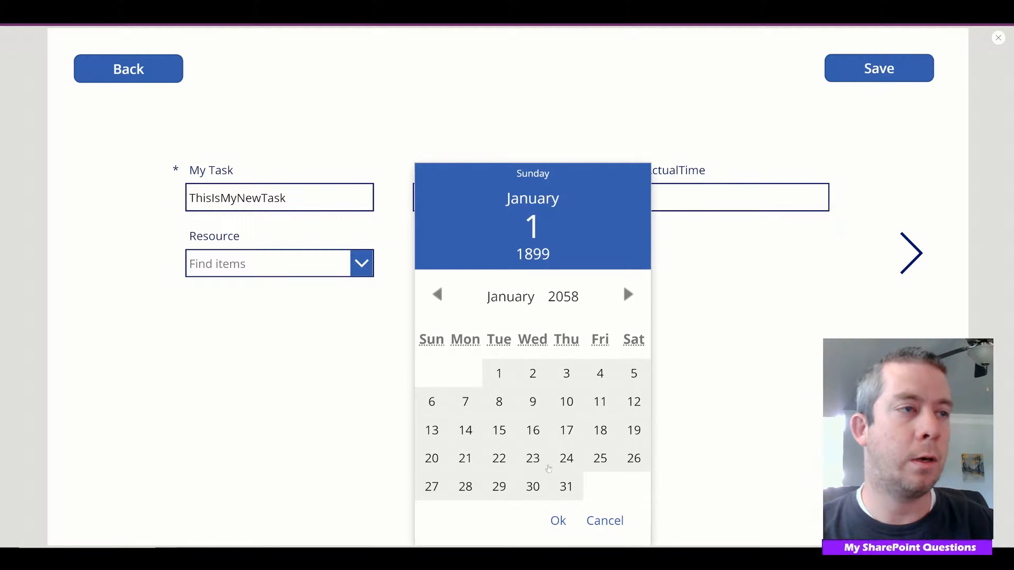
left_click(565, 485)
left_click(558, 524)
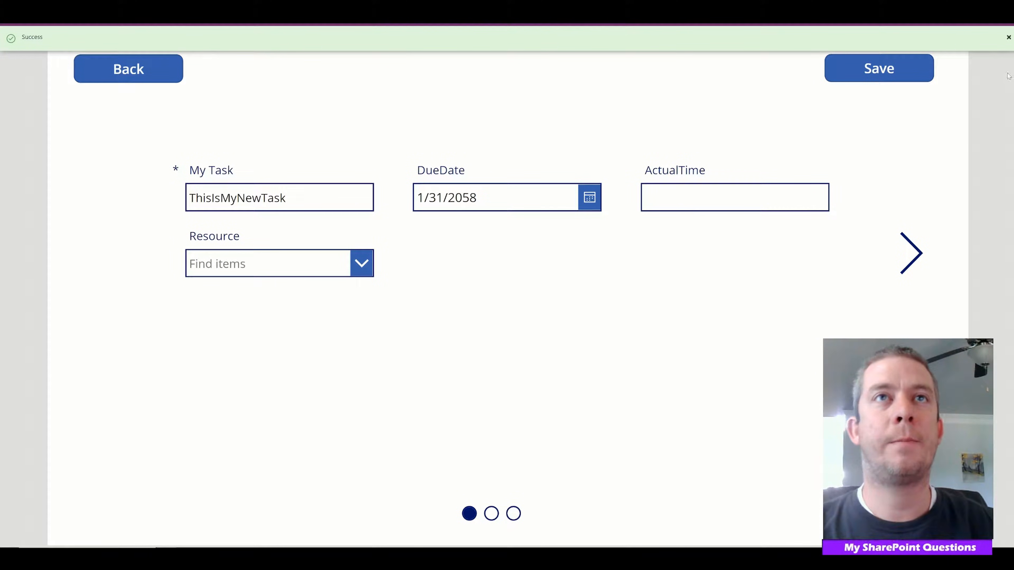
left_click(1009, 38)
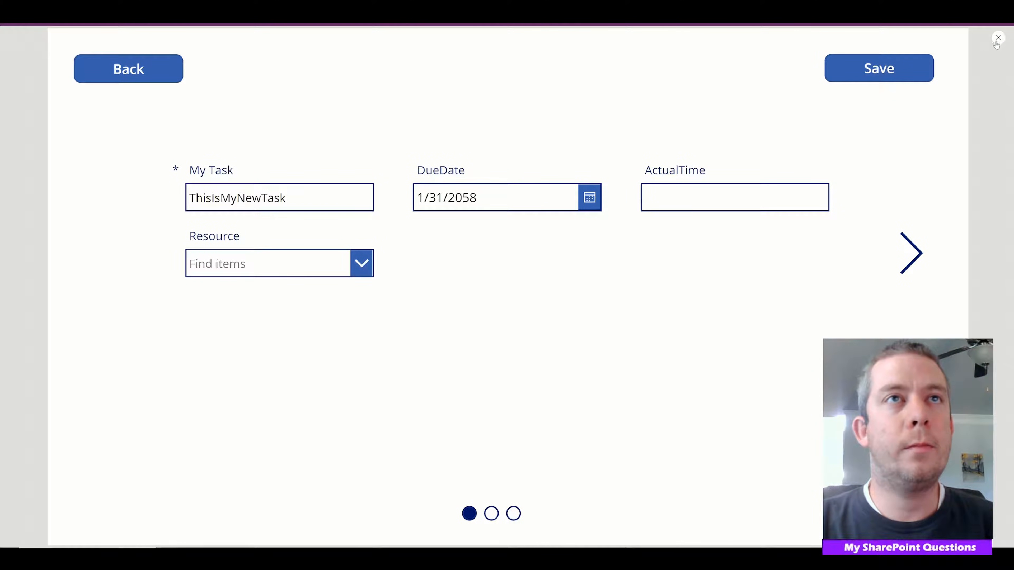
Exit the preview and review the Save button's formula, examining both Notify calls and the DueDate line in the Patch
left_click(997, 38)
left_click(988, 69)
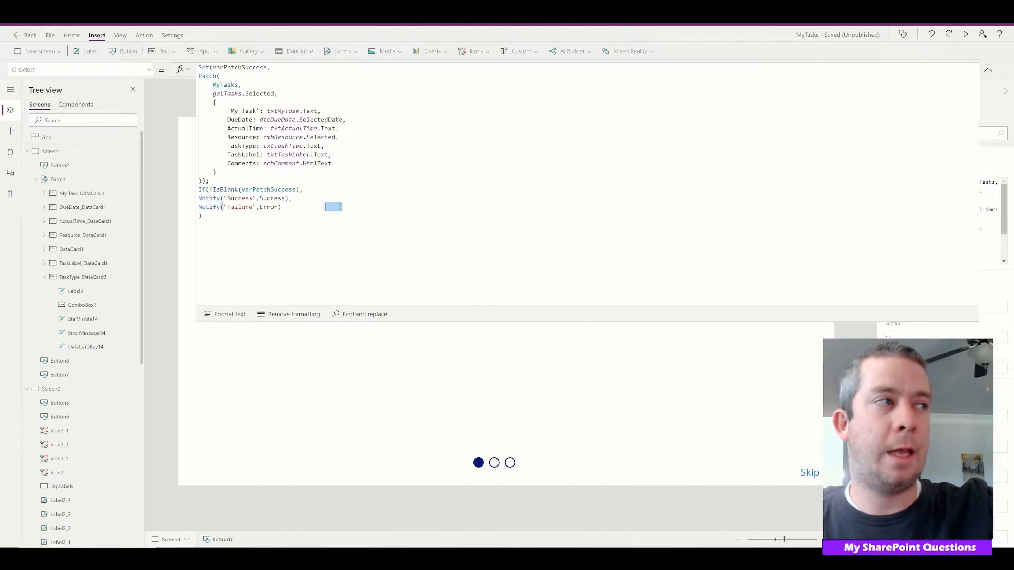
key("shift+Home")
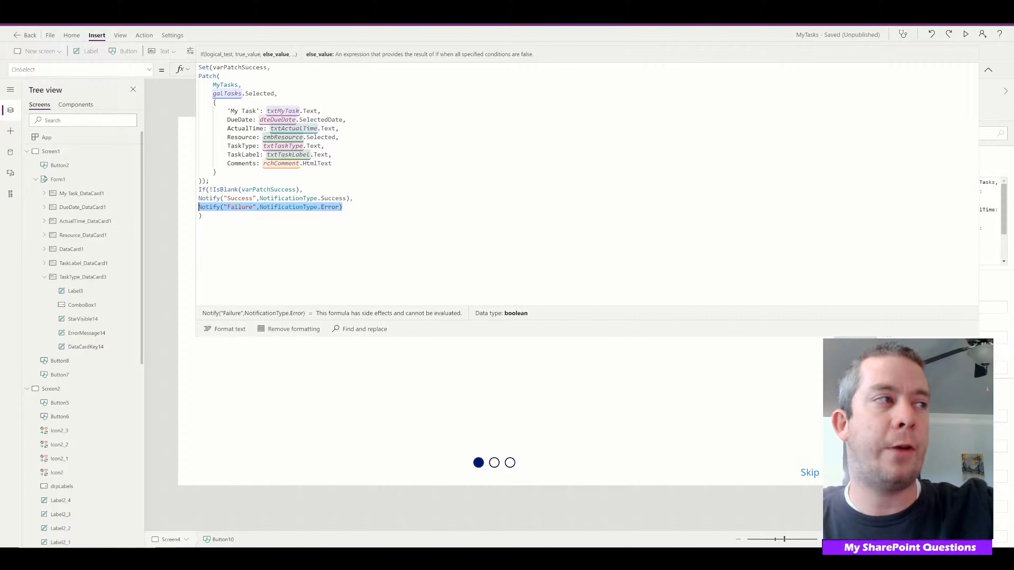
left_click_drag(350, 199, 198, 199)
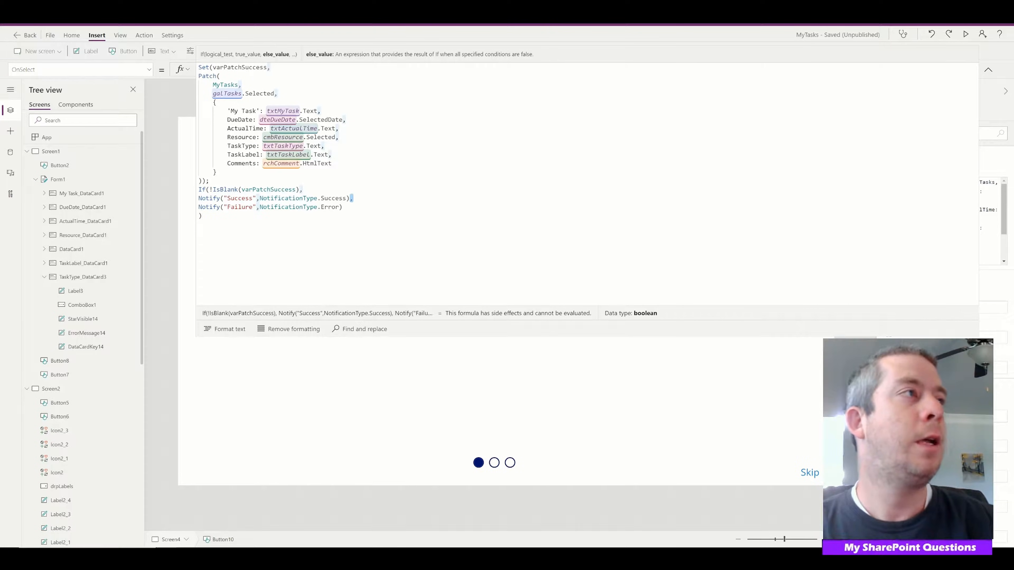
left_click_drag(346, 120, 227, 120)
left_click(988, 69)
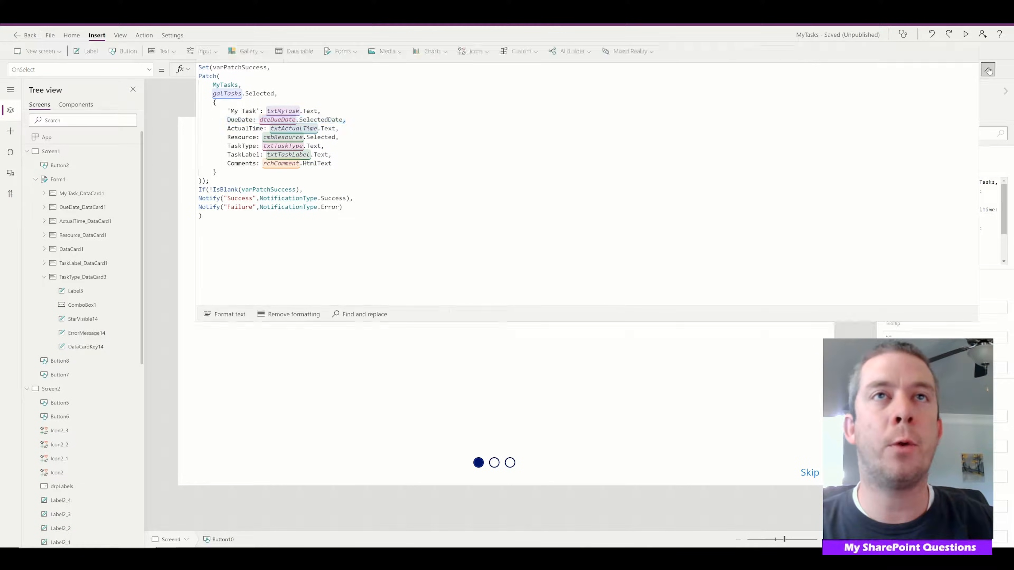
Insert a text label above the DueDate field and set its Text to varPatchSuccess.DueDate
left_click(101, 54)
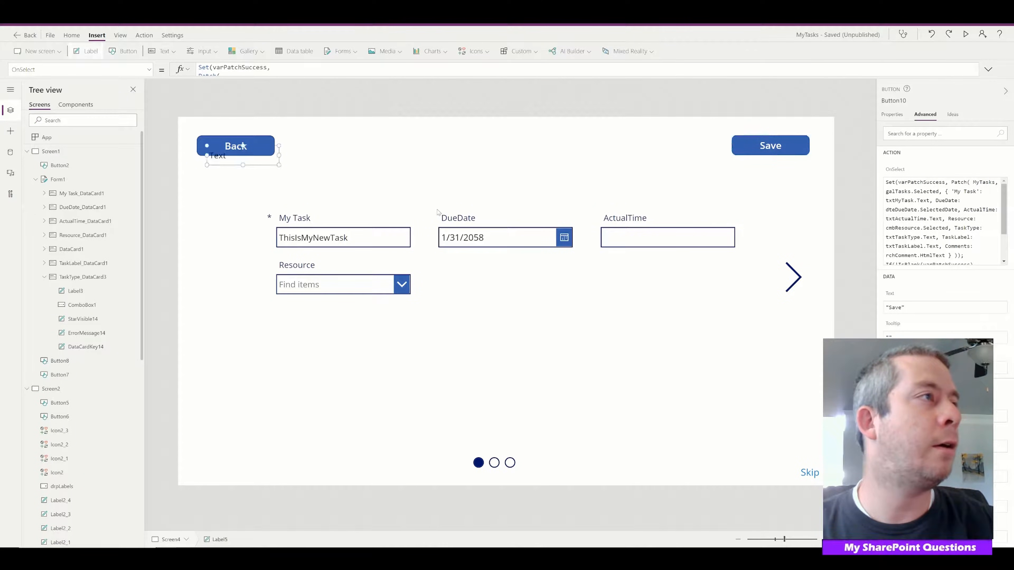
left_click_drag(240, 148, 445, 162)
left_click(237, 72)
key("ctrl+a")
type("varPatc")
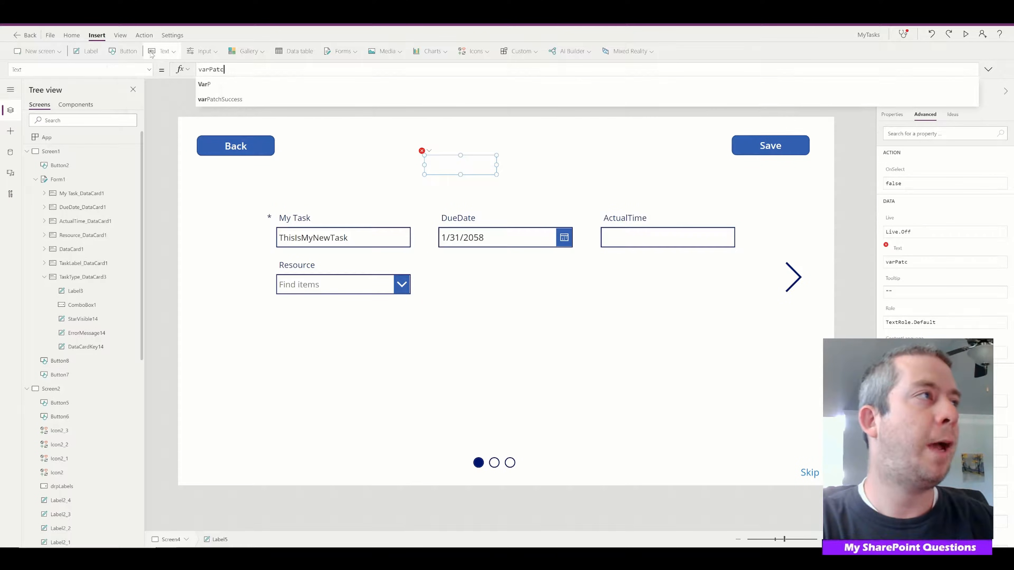
type("hSuccess")
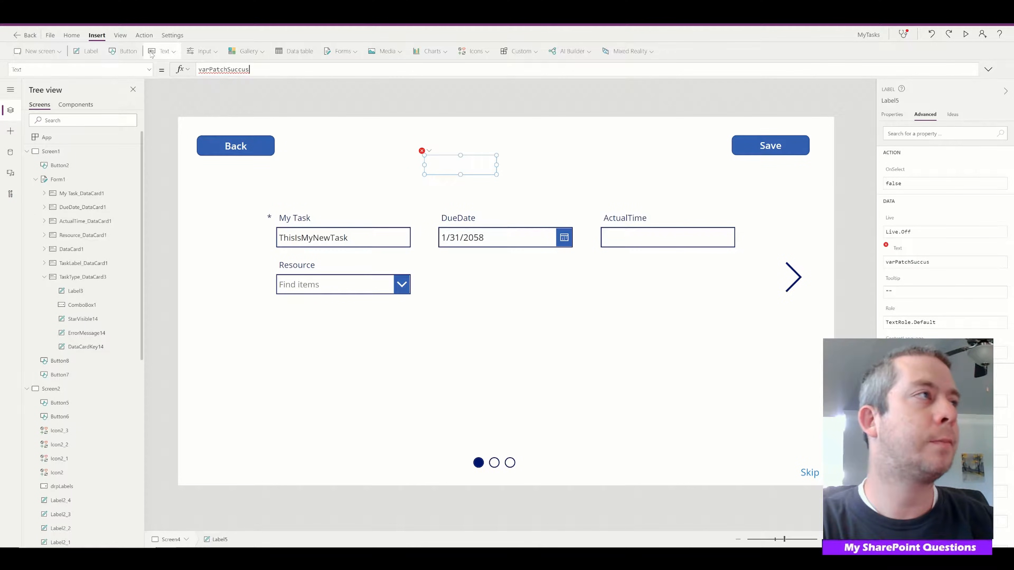
type(".")
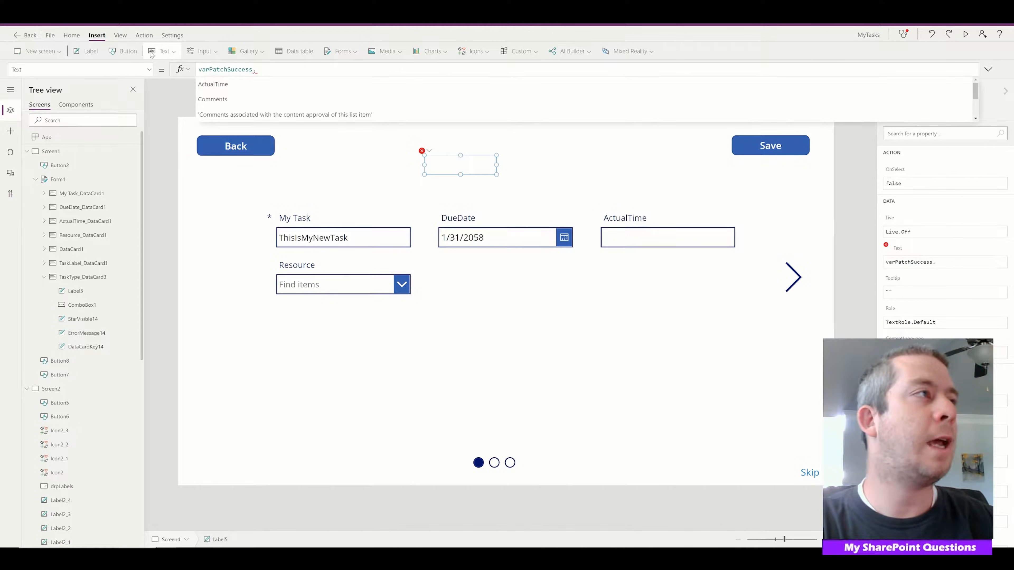
type("DueDate")
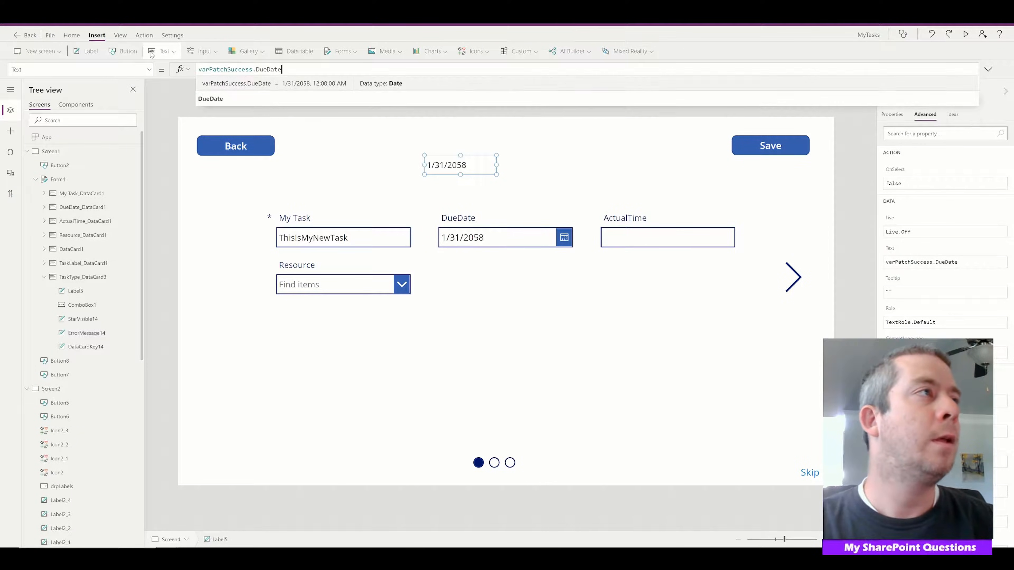
left_click(532, 172)
left_click(451, 163)
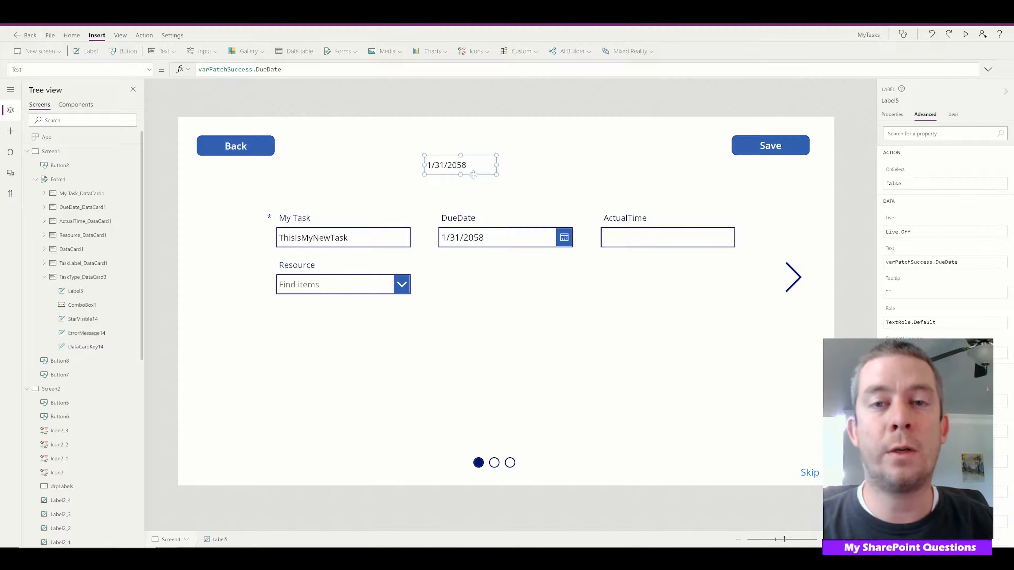
Preview the app, change the DueDate to 1/31/0001, and save the task to test the label on a failed patch
left_click(965, 35)
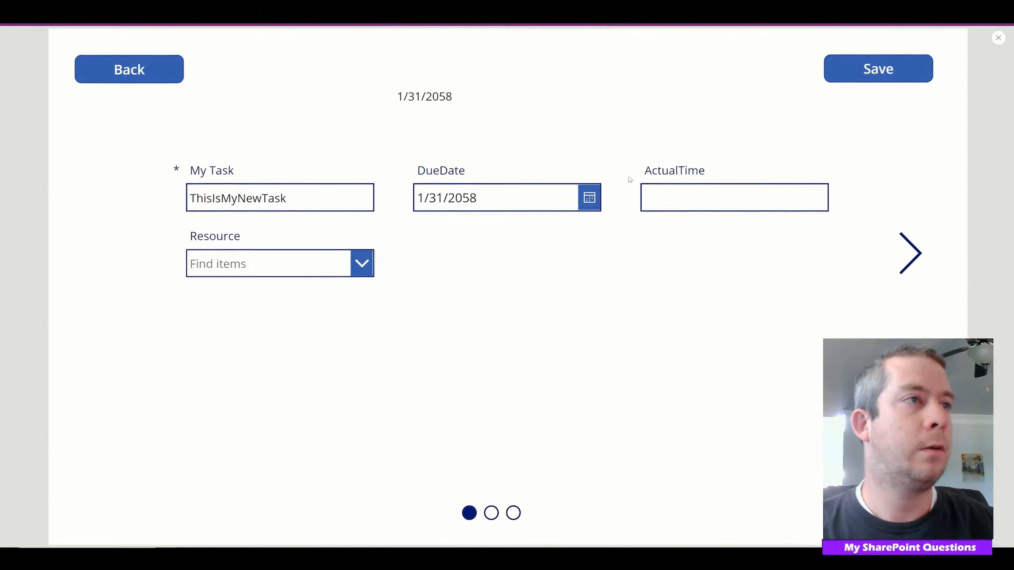
left_click(589, 197)
left_click(575, 298)
left_click(674, 301)
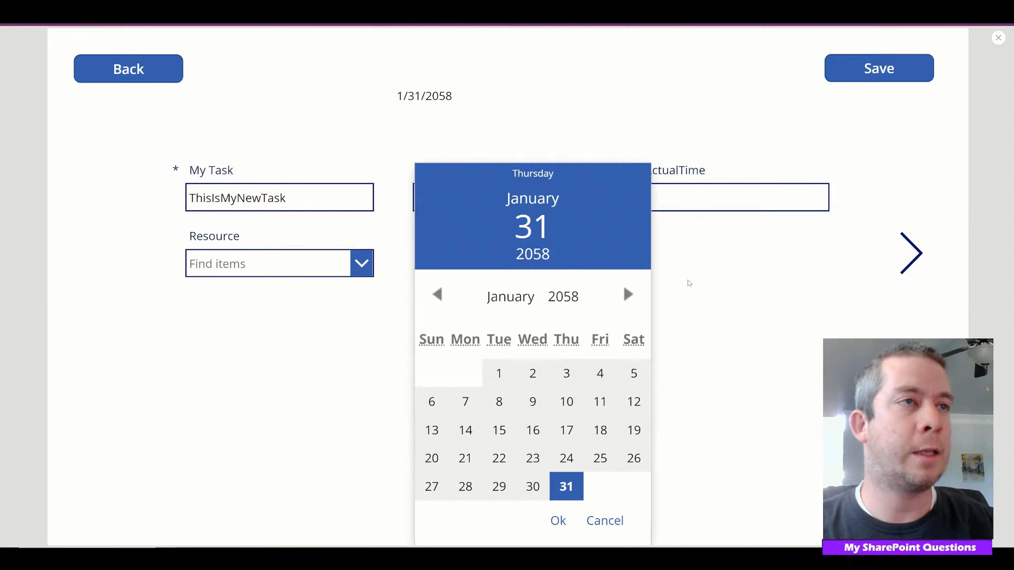
left_click(695, 286)
left_click_drag(478, 198, 448, 198)
type("0001")
left_click(545, 142)
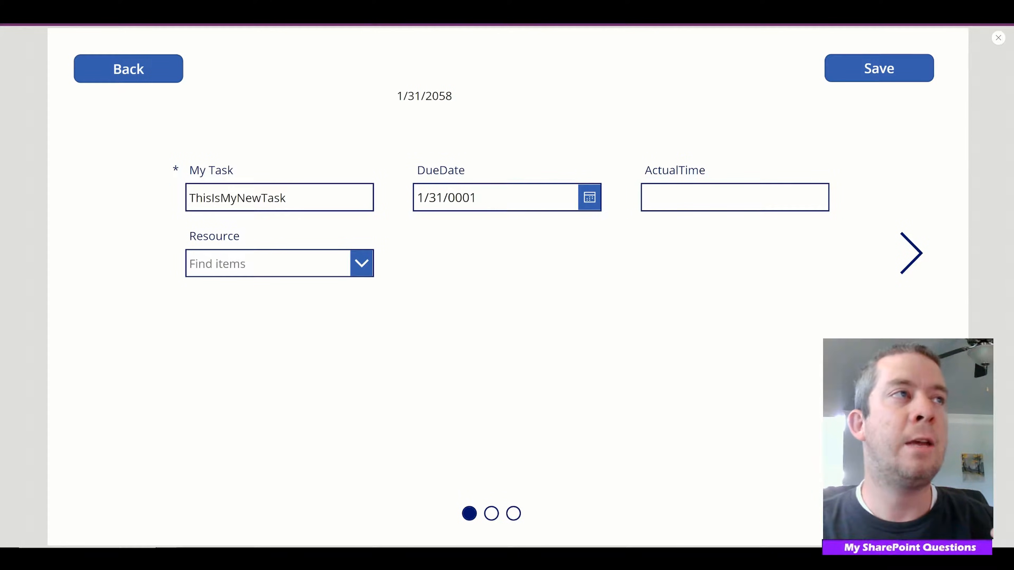
left_click(858, 71)
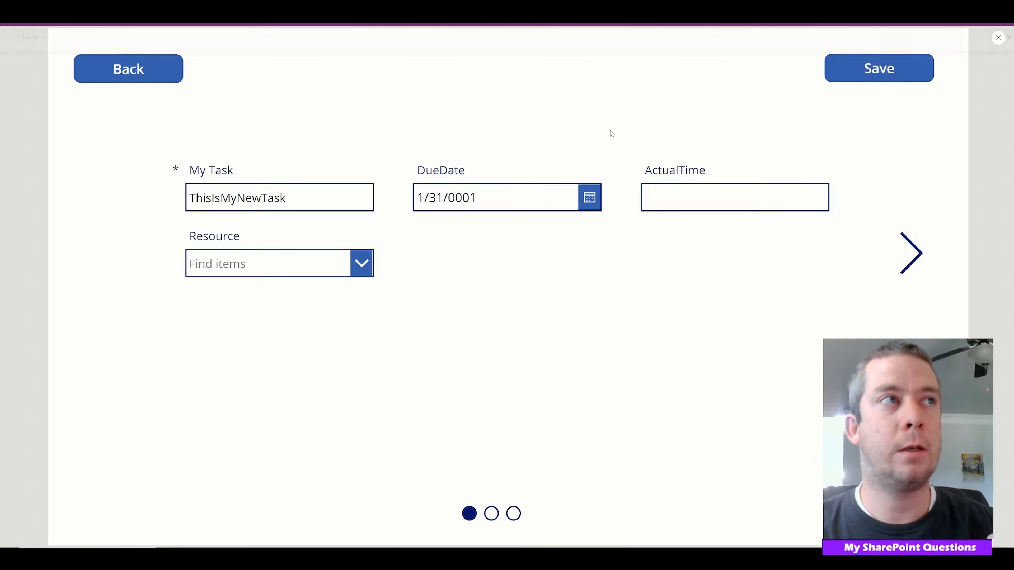
Set the DueDate to 1/27/1972, save the task to test the label on a successful patch, and exit the preview
left_click(586, 204)
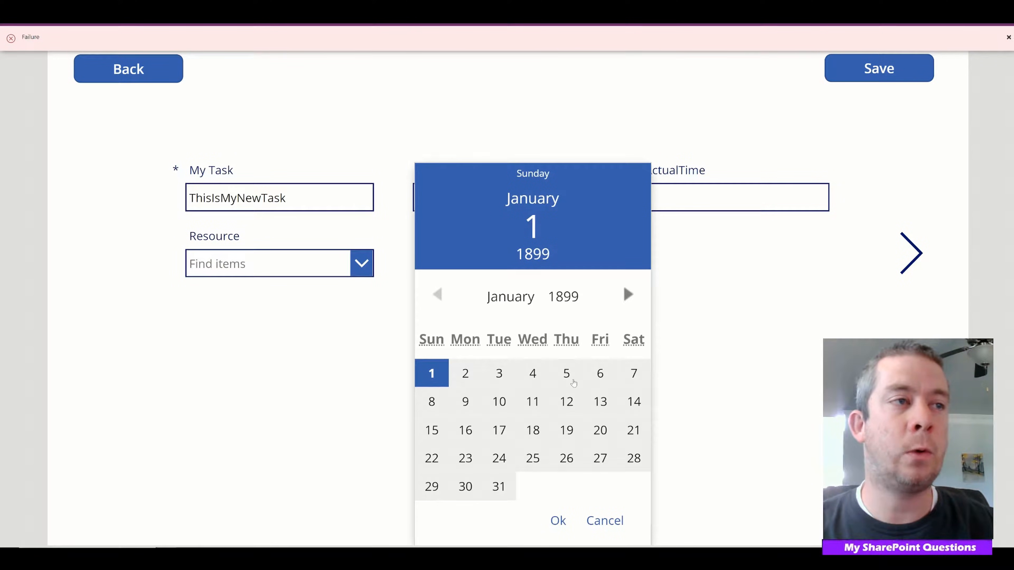
left_click(566, 374)
left_click(563, 297)
scroll(560, 385, "down", 11)
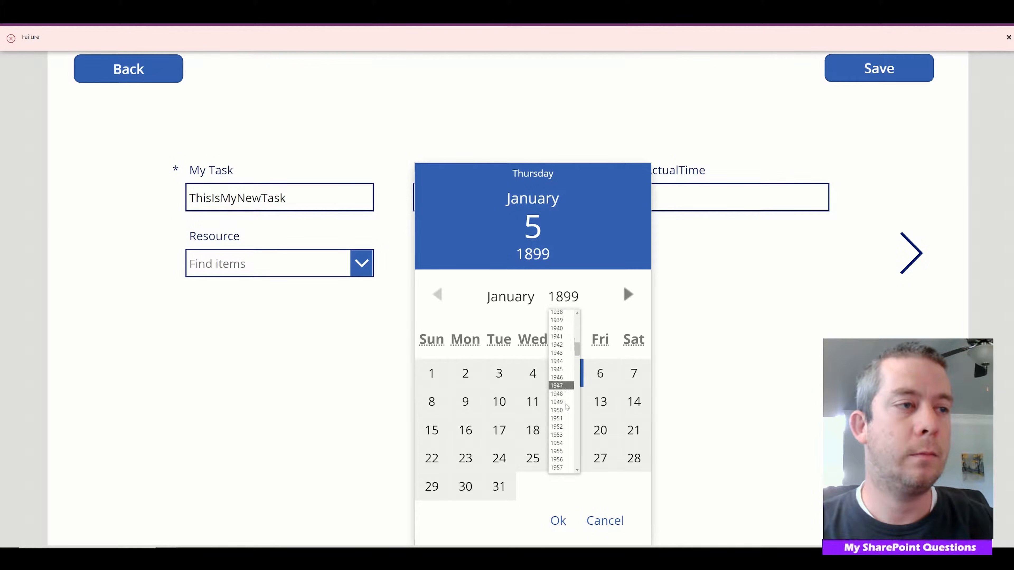
left_click(557, 454)
left_click(564, 457)
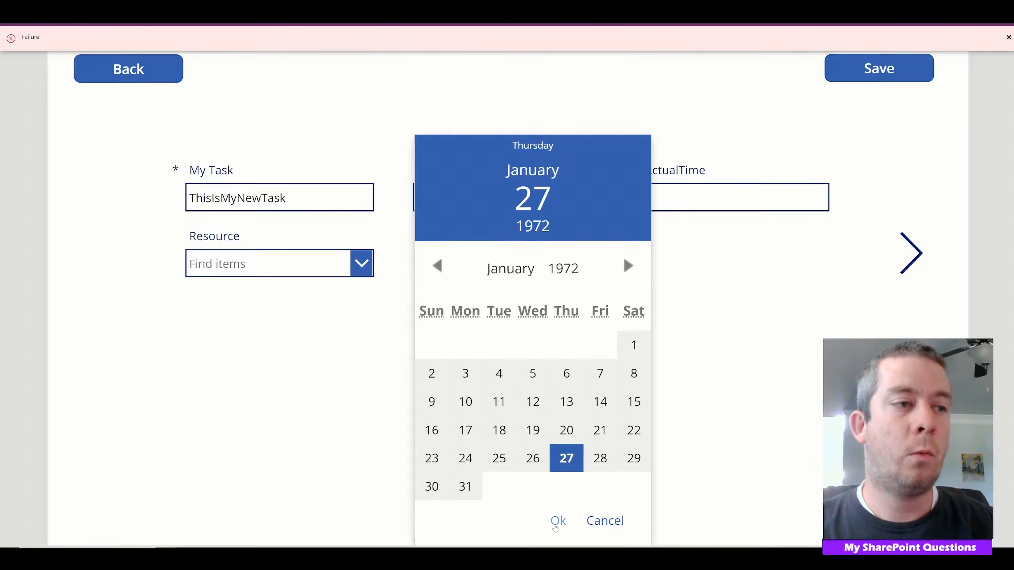
left_click(558, 520)
left_click(878, 69)
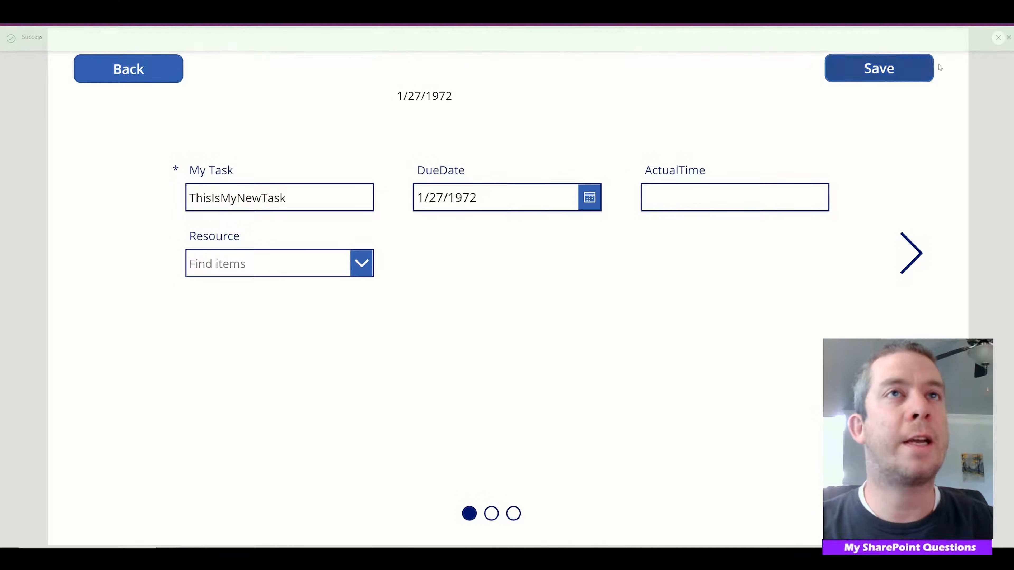
left_click(997, 39)
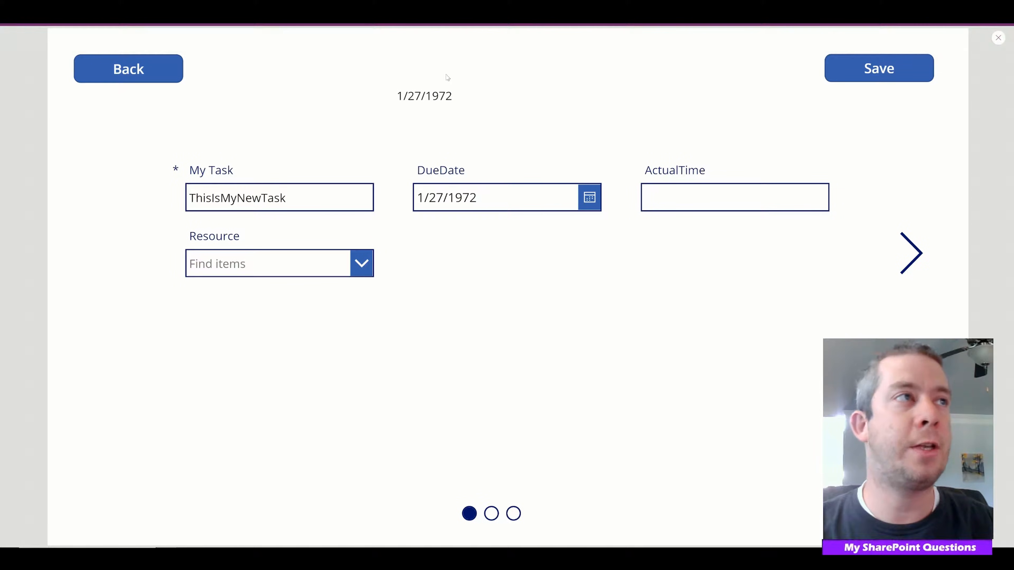
left_click(999, 39)
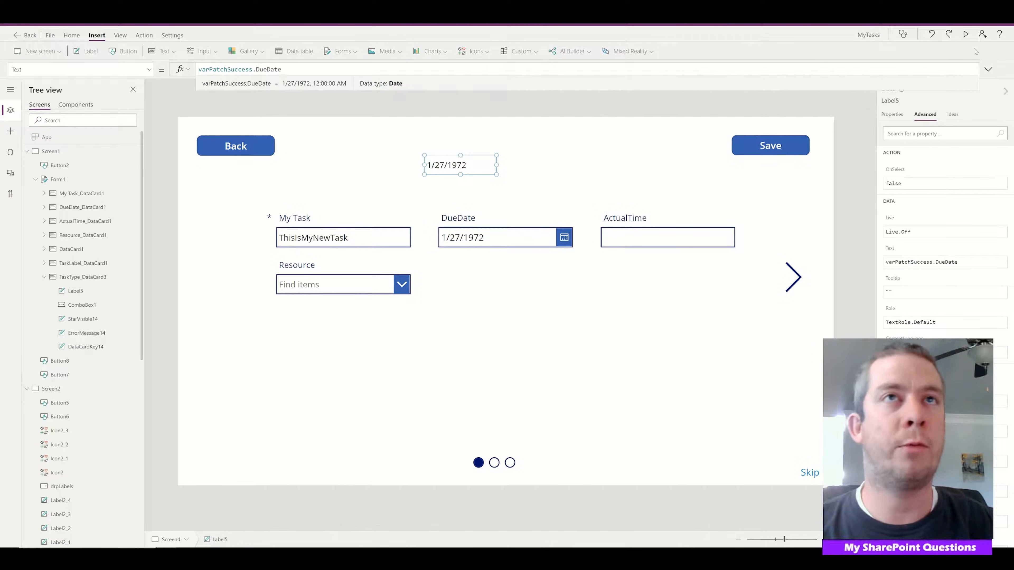
Insert an HTML text control on Screen4
left_click(852, 238)
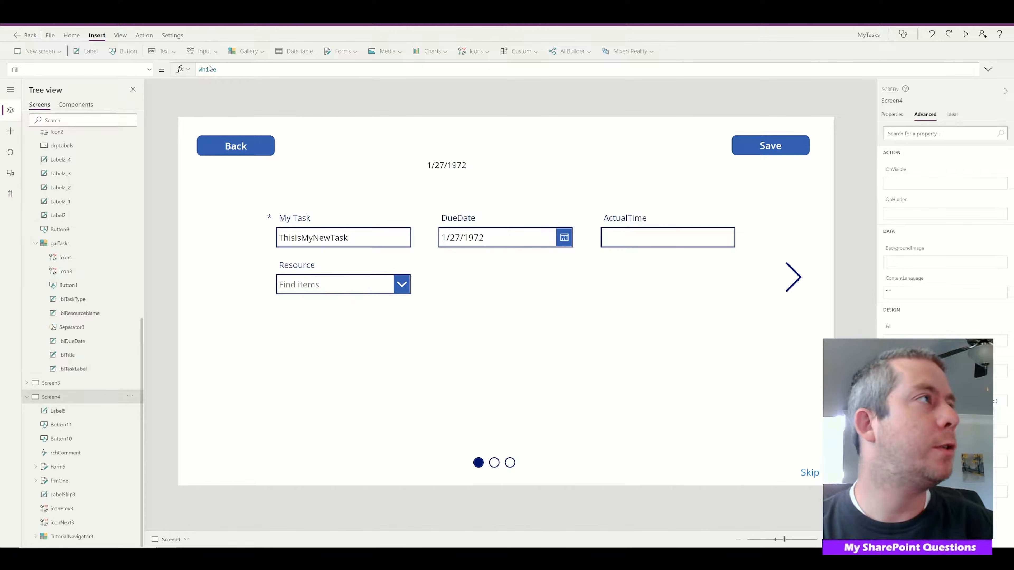
left_click(214, 51)
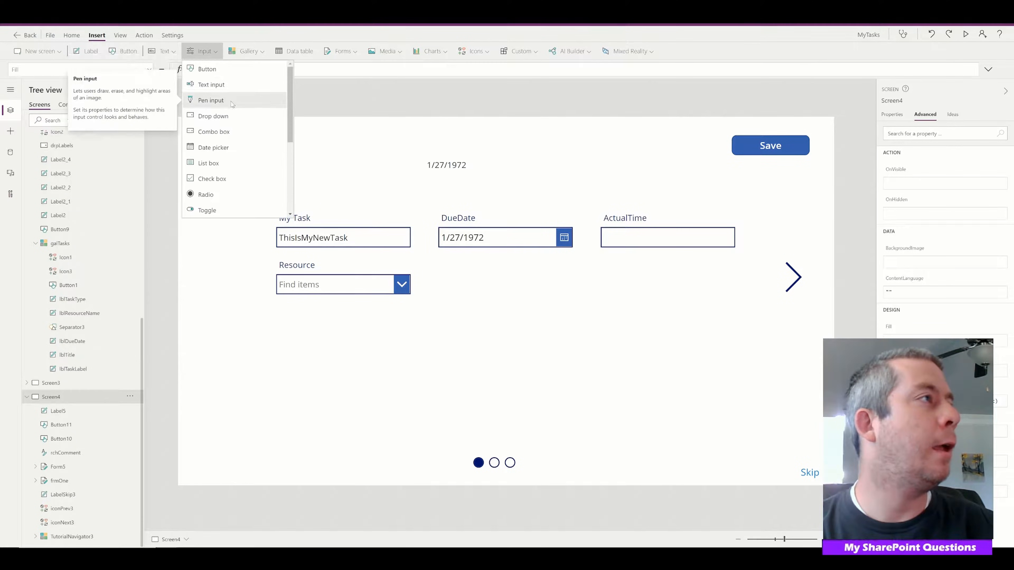
left_click(162, 50)
left_click(167, 100)
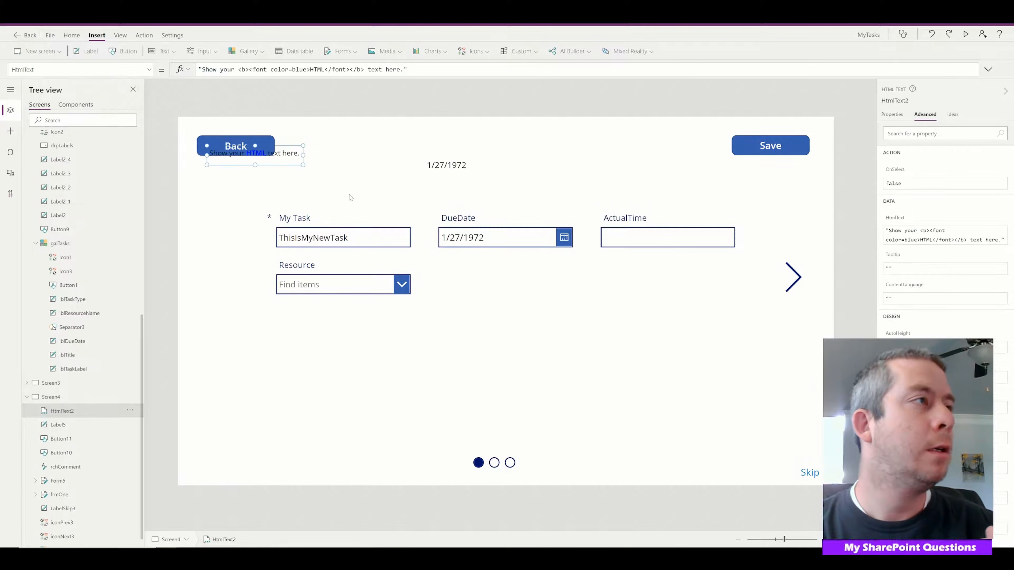
Enlarge the HTML text control to about 1190 by 653 and replace its HtmlText with the copied green gradient div code
left_click_drag(302, 165, 770, 429)
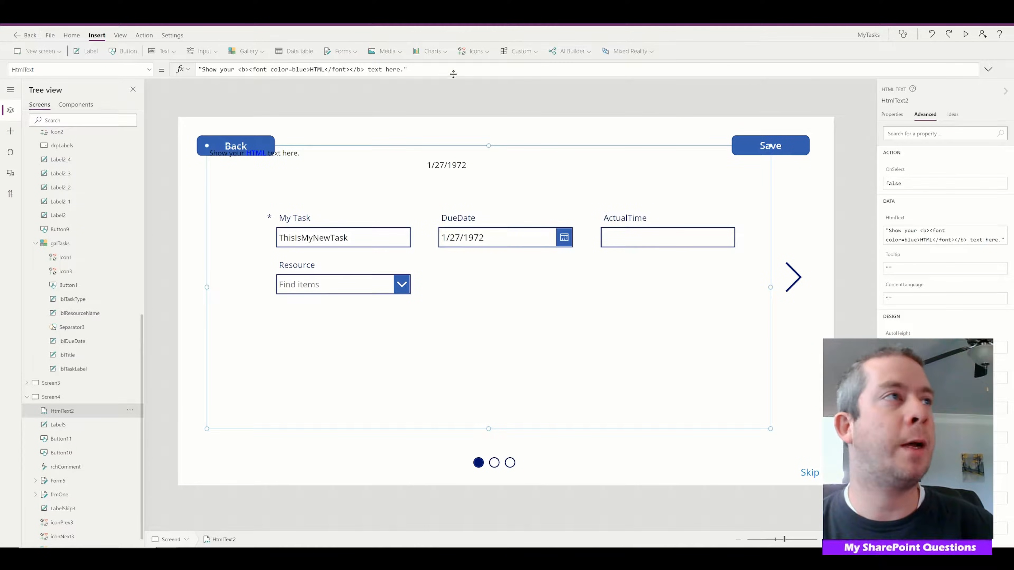
left_click_drag(461, 71, 76, 53)
key("ctrl+v")
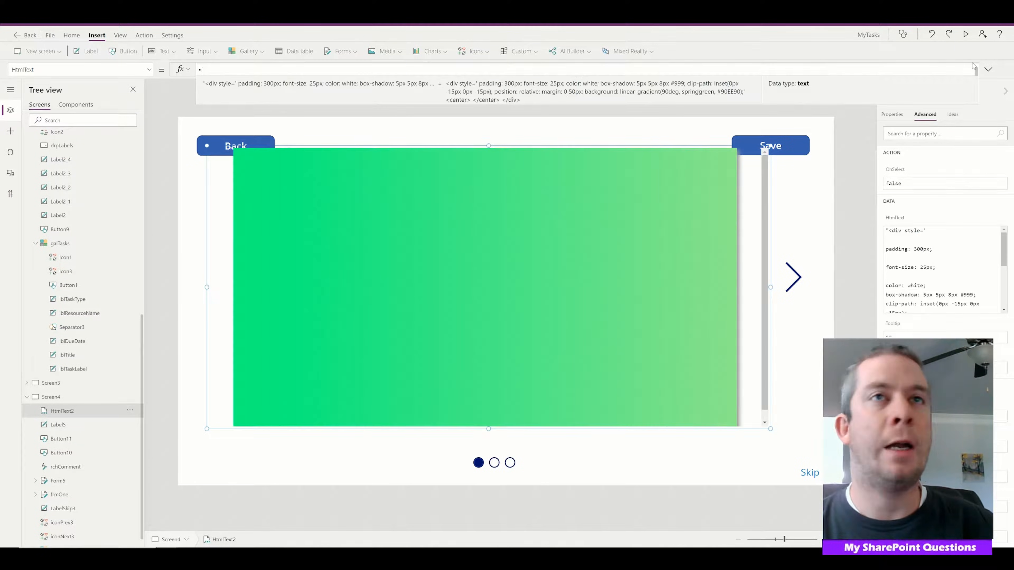
left_click_drag(771, 428, 778, 463)
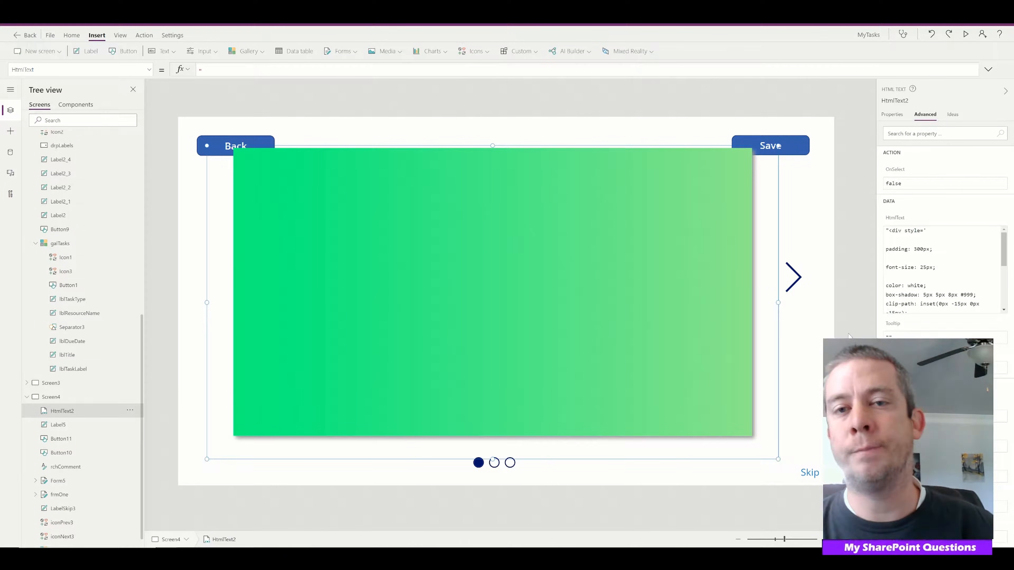
Remove the blank lines from the div code and move the green panel to about X 76, Y 39
left_click(988, 70)
left_click(206, 190)
key("BackSpace")
left_click(207, 198)
key("Up")
key("BackSpace")
left_click(208, 111)
key("BackSpace")
key("Up")
key("BackSpace")
key("Up")
key("BackSpace")
left_click(199, 172)
left_click(989, 70)
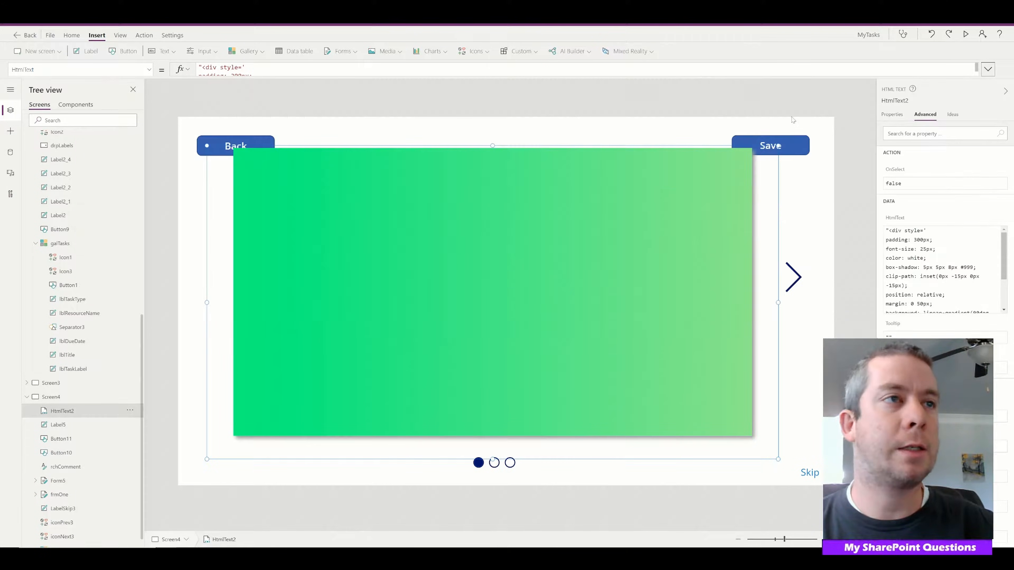
left_click_drag(515, 260, 515, 252)
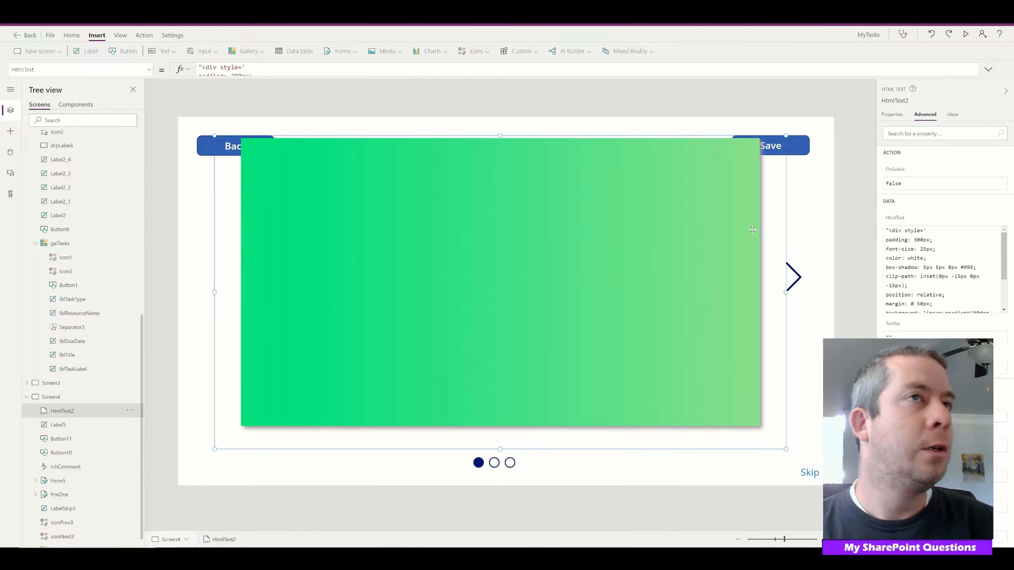
Insert a text label in the upper middle of the green panel and set its Text to "Succus"
left_click(162, 53)
left_click(172, 68)
left_click_drag(276, 146, 502, 210)
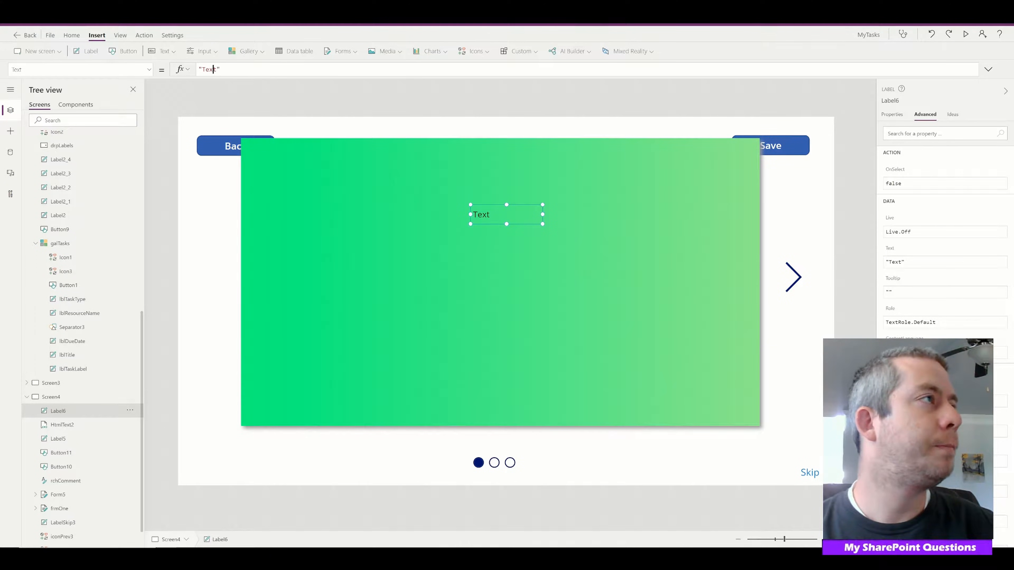
double_click(213, 69)
type("Succus")
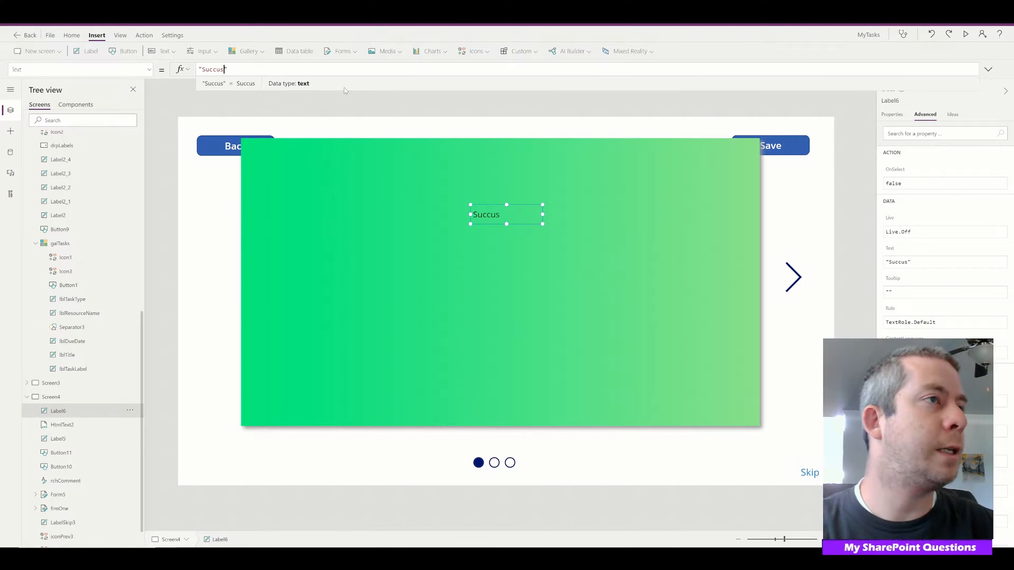
Set the label's font size to 50 and enlarge it to about 544 by 101
left_click(892, 115)
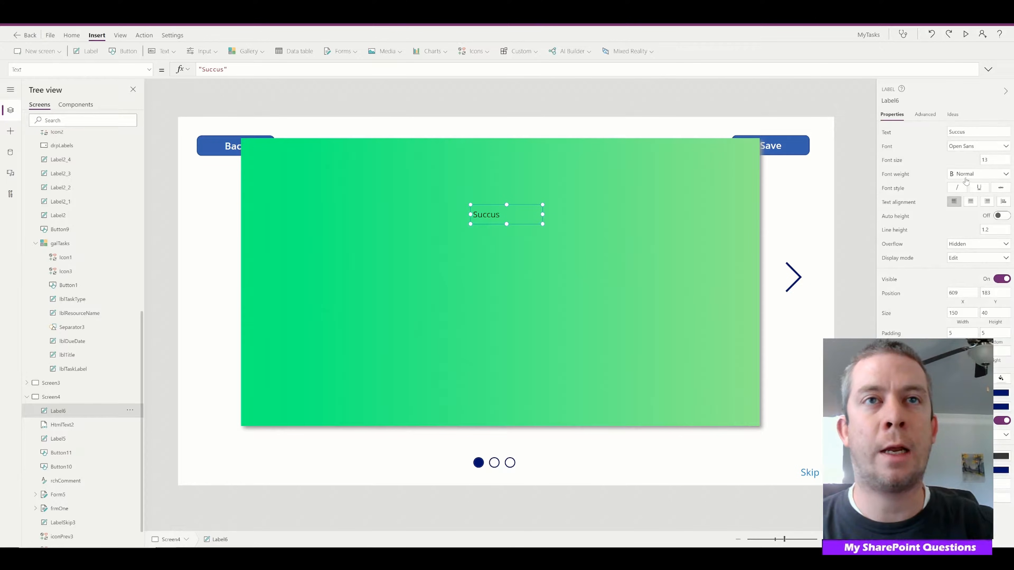
type("50")
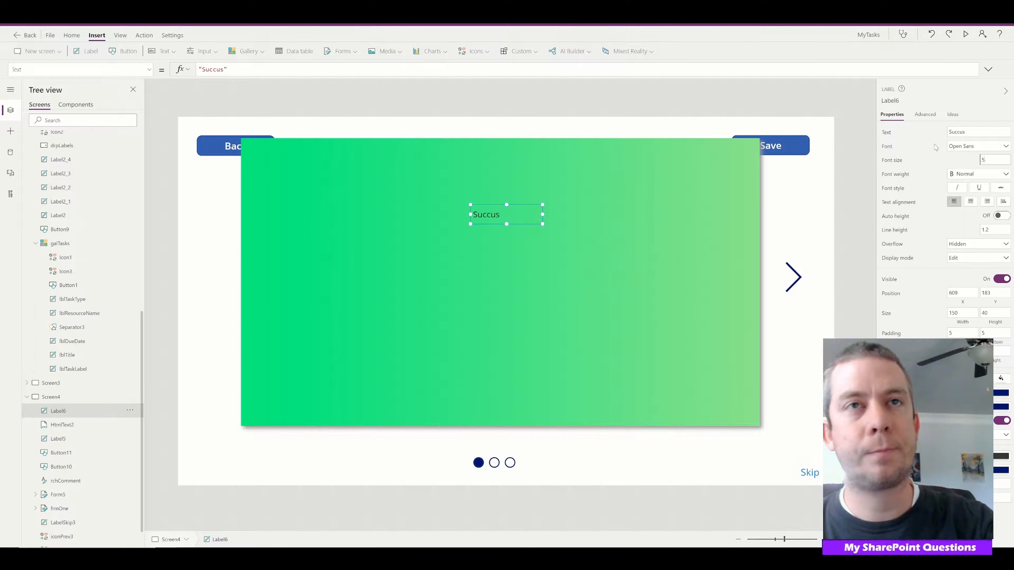
left_click(544, 224)
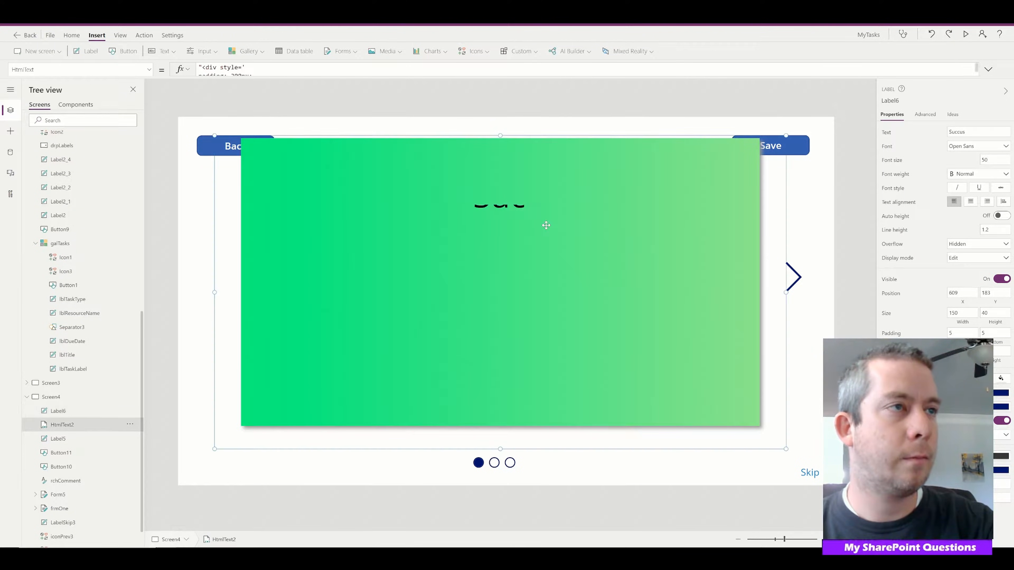
left_click(523, 210)
left_click_drag(524, 210, 618, 248)
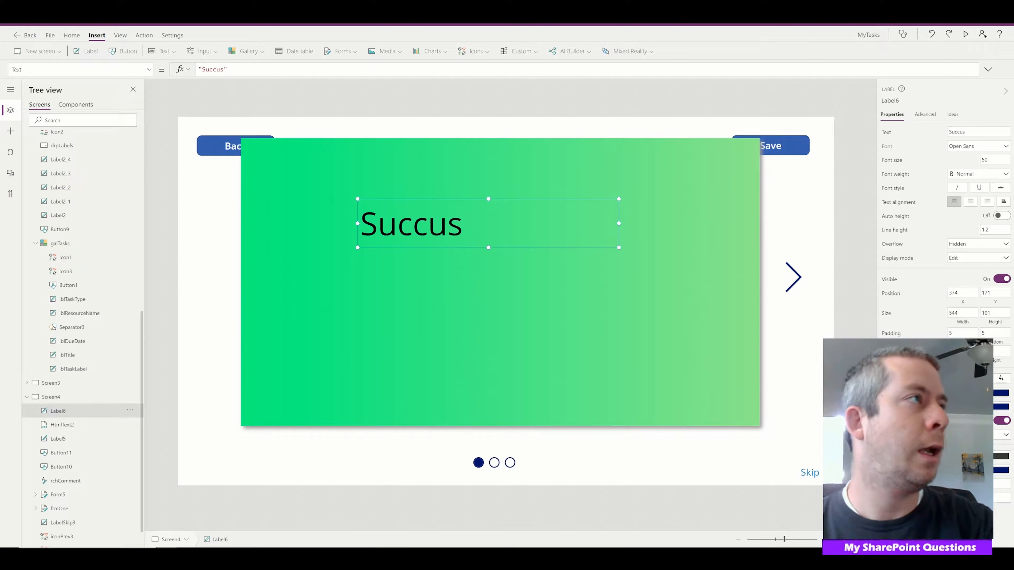
Correct the spelling of the label's text to "Success"
type("s")
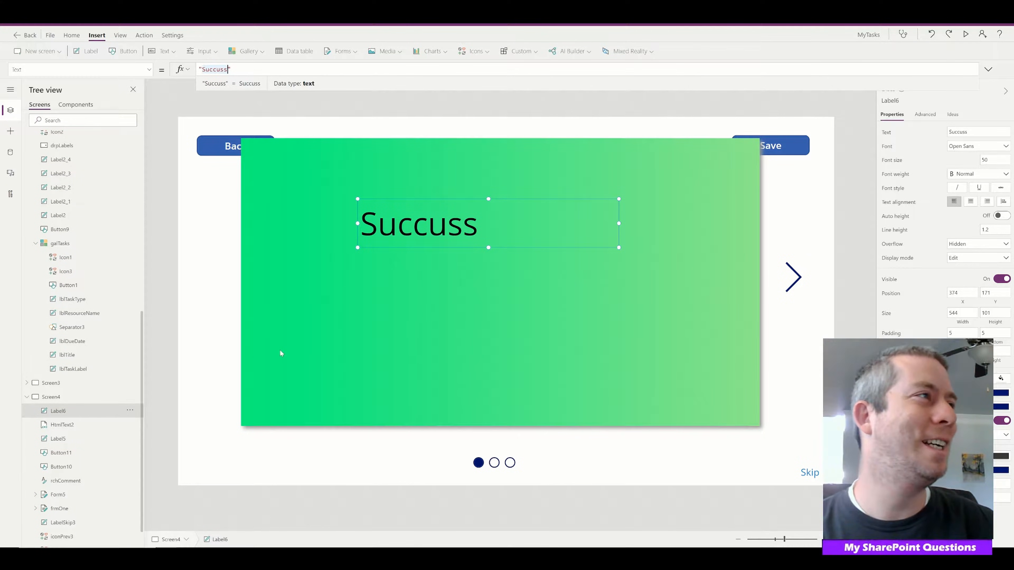
key("Left")
key("Left")
key("BackSpace")
type("e")
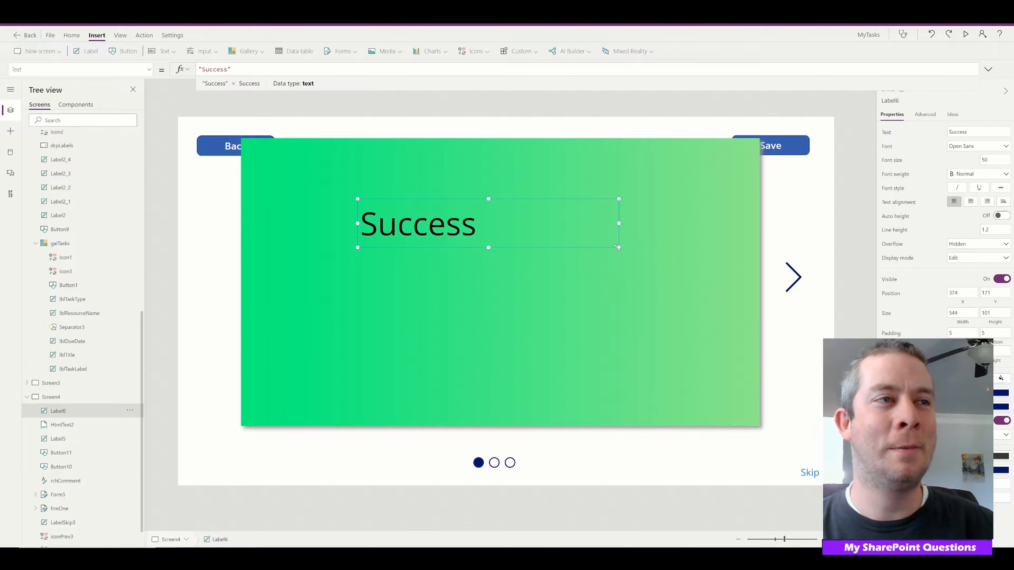
Shrink the Success label to about 271 by 98, center it on the green panel, and set its font to Lato Black
left_click_drag(617, 248, 487, 246)
left_click_drag(446, 200, 526, 202)
left_click(977, 147)
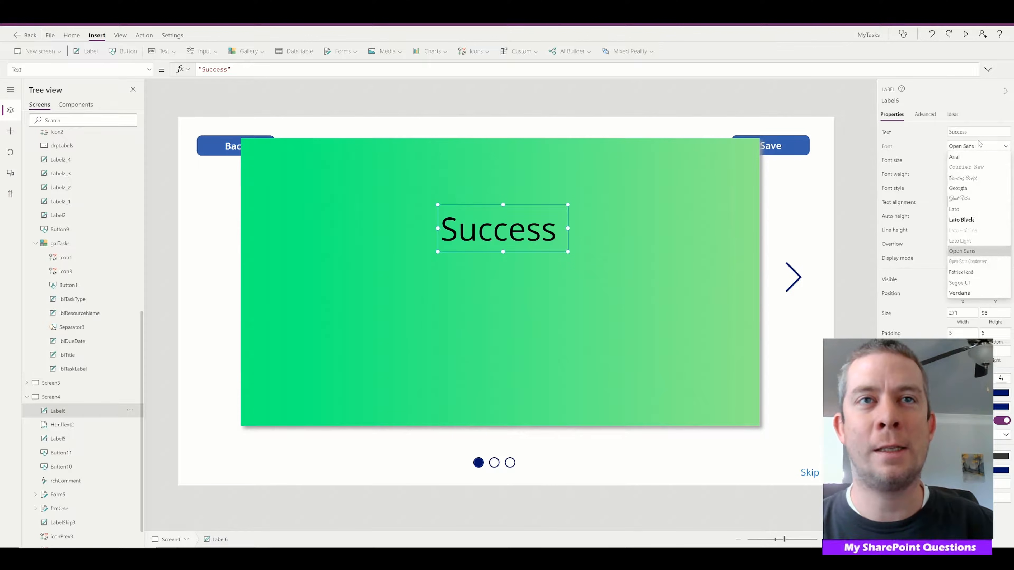
left_click(961, 221)
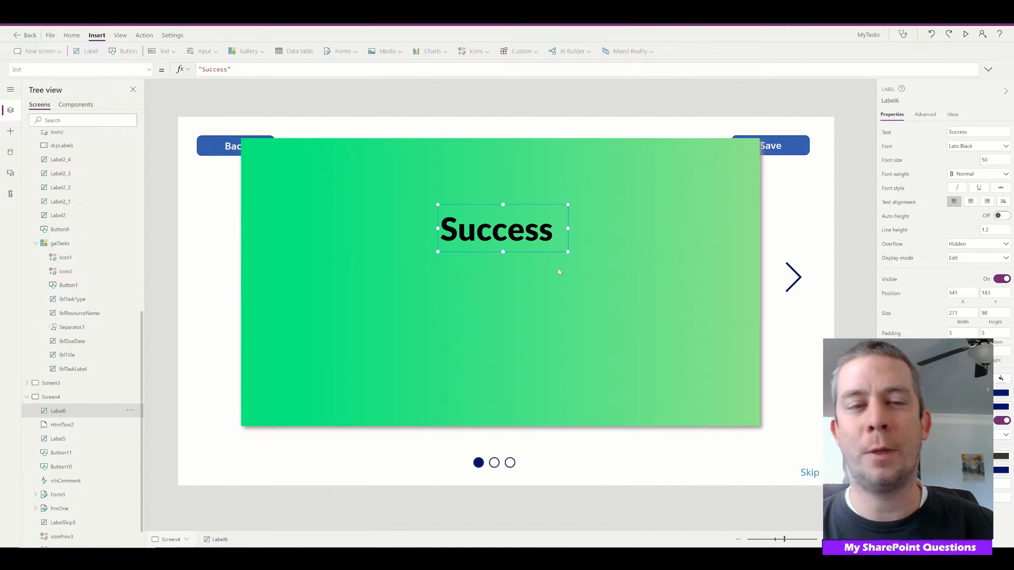
left_click(541, 304)
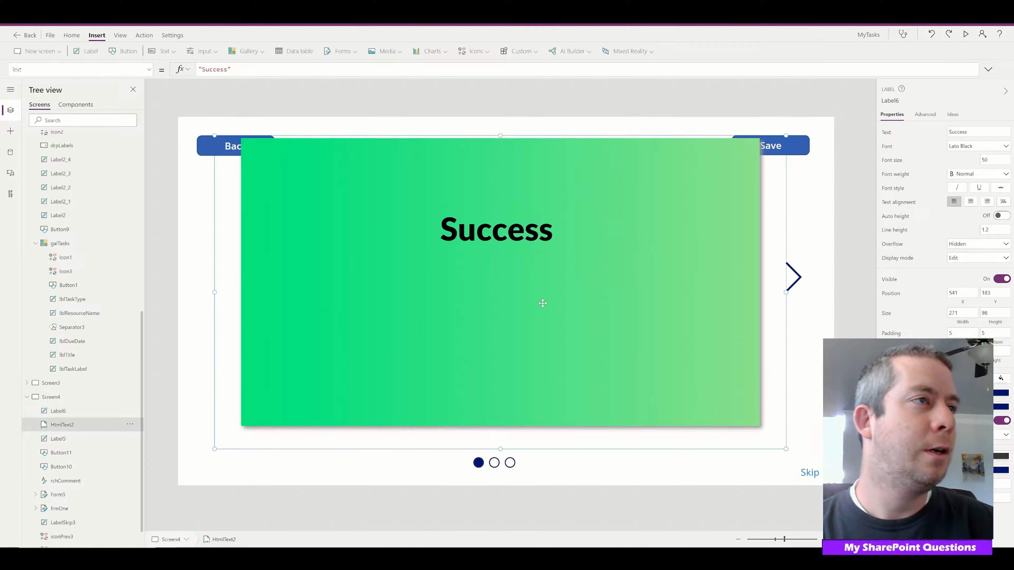
Switch to the Pinterest "success screen" board, examine the success and failure message designs, and return to Power Apps
left_click(844, 296)
key("alt+Tab")
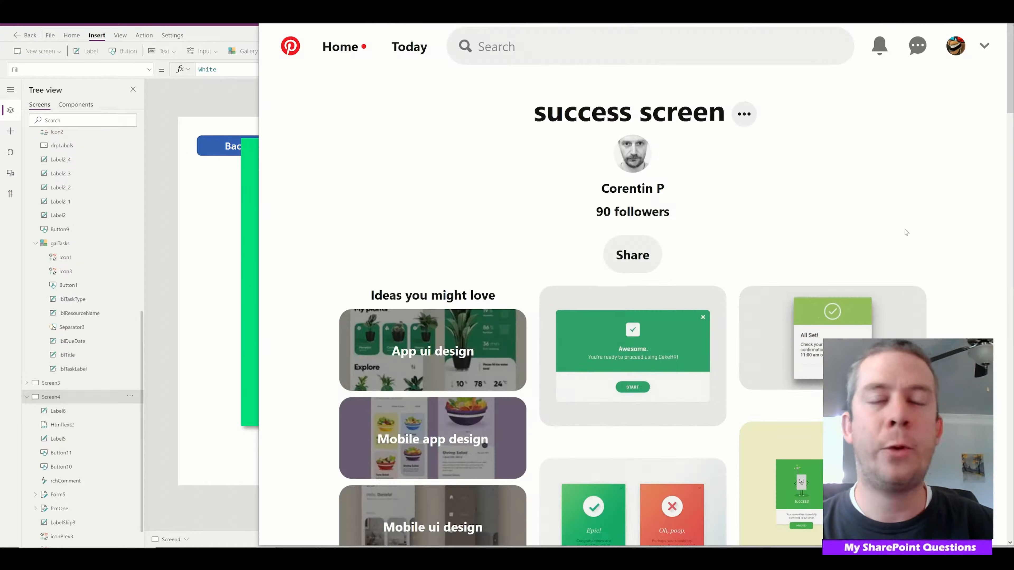
scroll(907, 232, "down", 10)
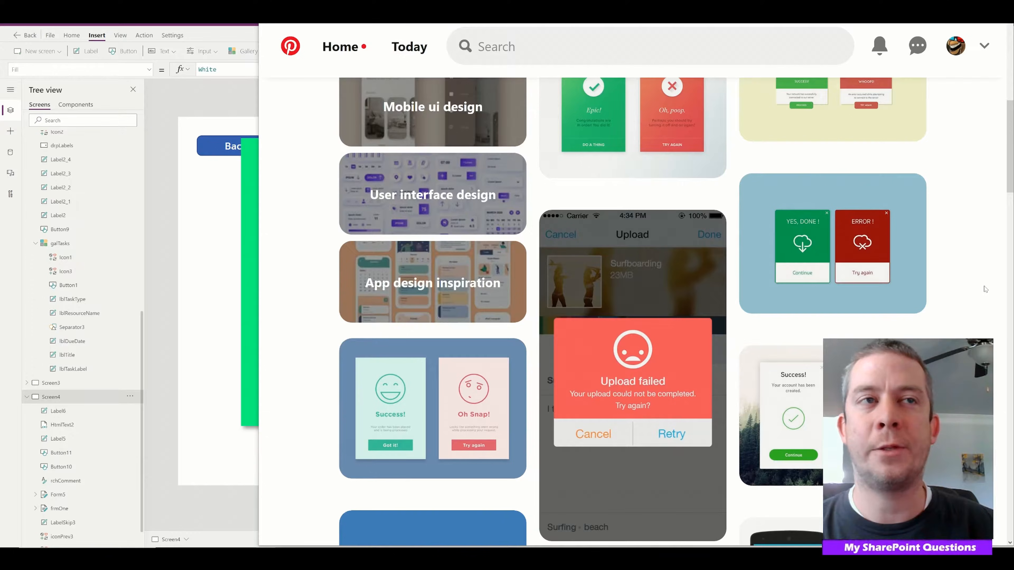
mouse_move(808, 240)
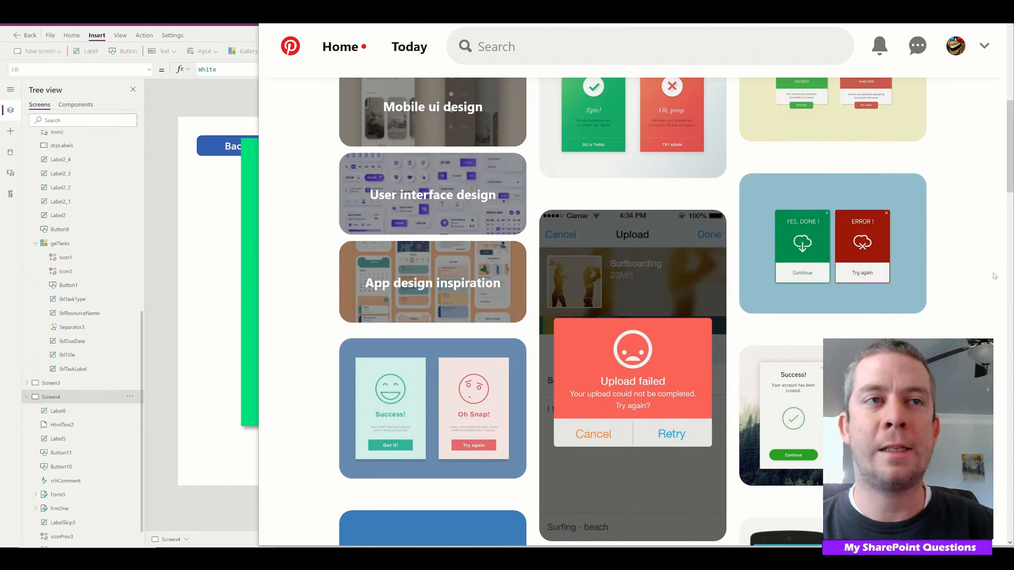
scroll(828, 239, "down", 8)
scroll(803, 160, "up", 2)
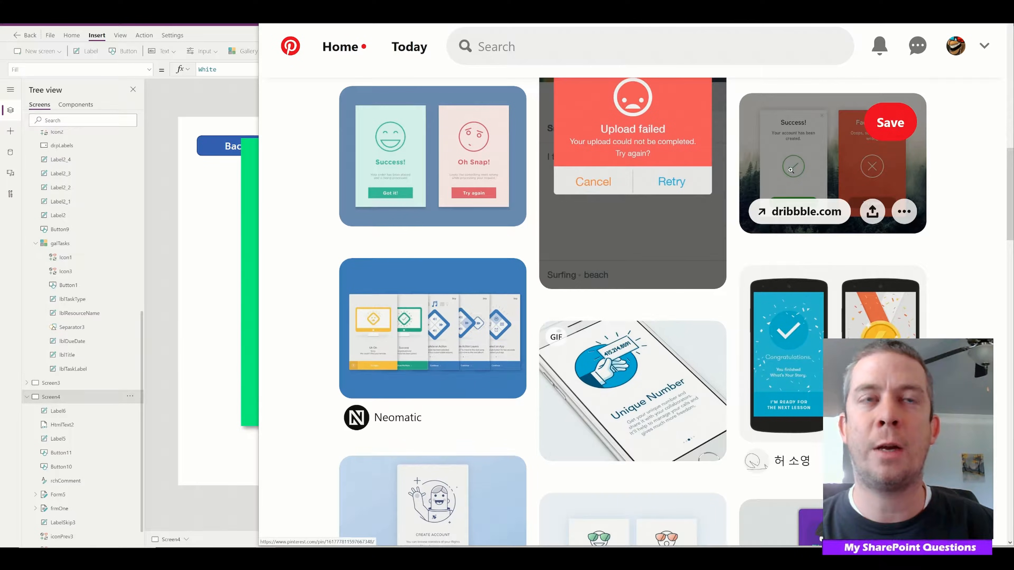
key("alt+Tab")
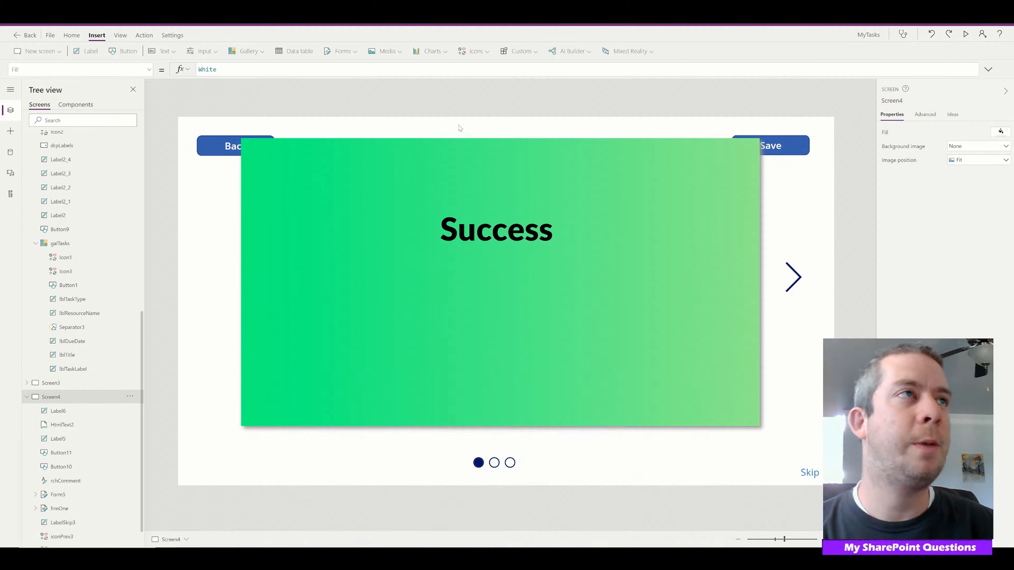
Insert a Check (badge) icon about 159 by 134 below the Success label and color it black
left_click(475, 51)
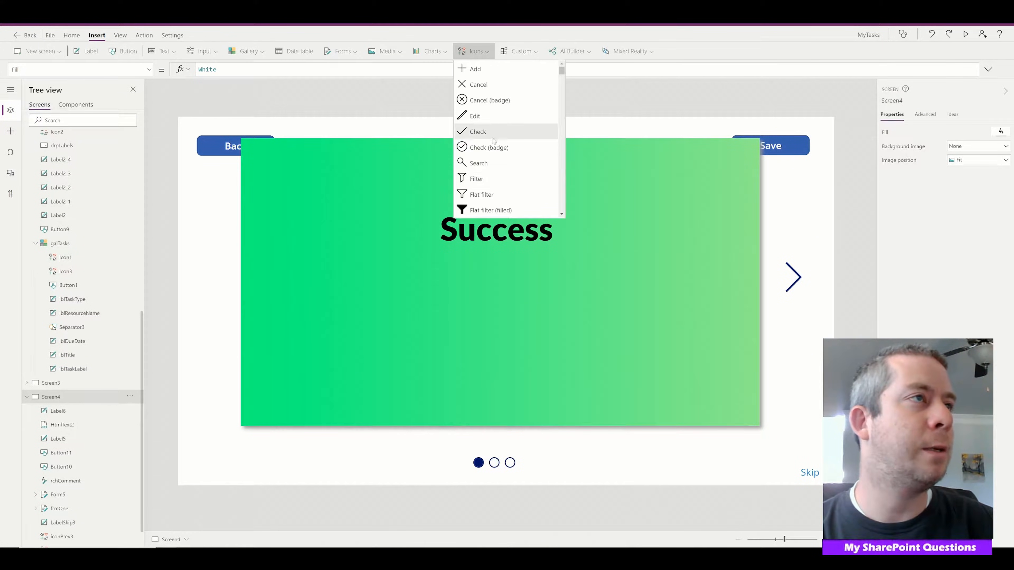
left_click(490, 148)
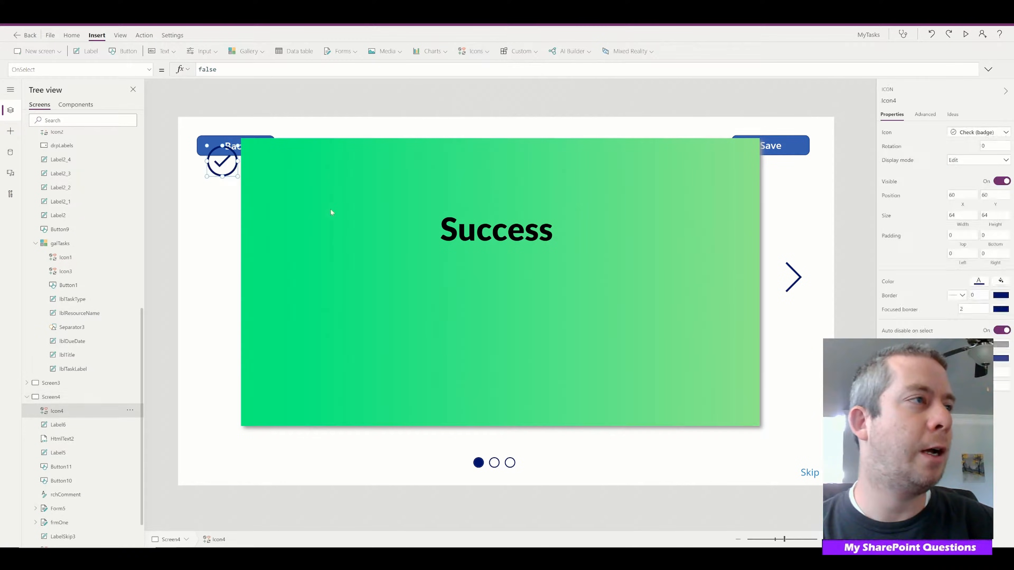
left_click_drag(259, 184, 508, 303)
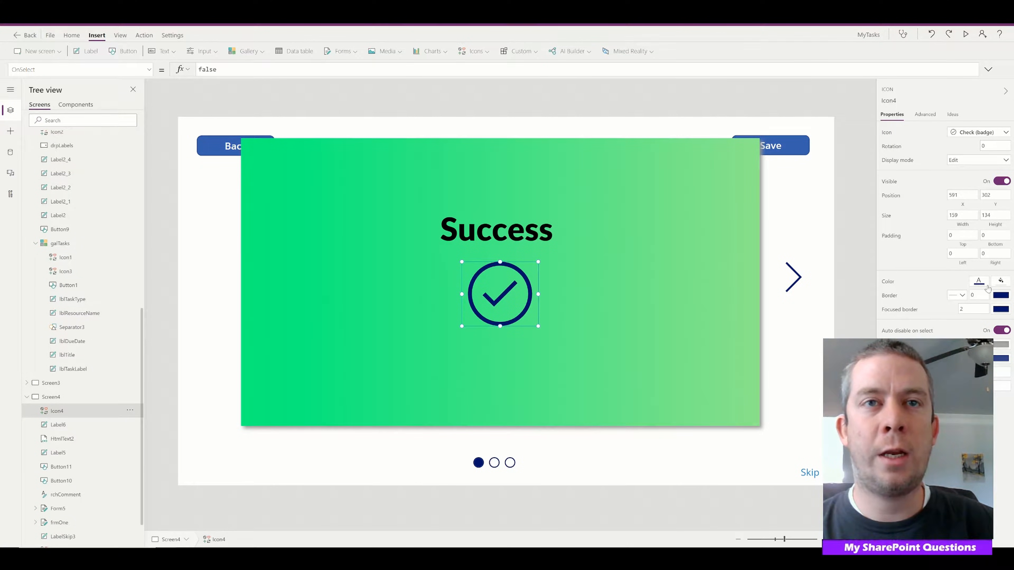
left_click(978, 282)
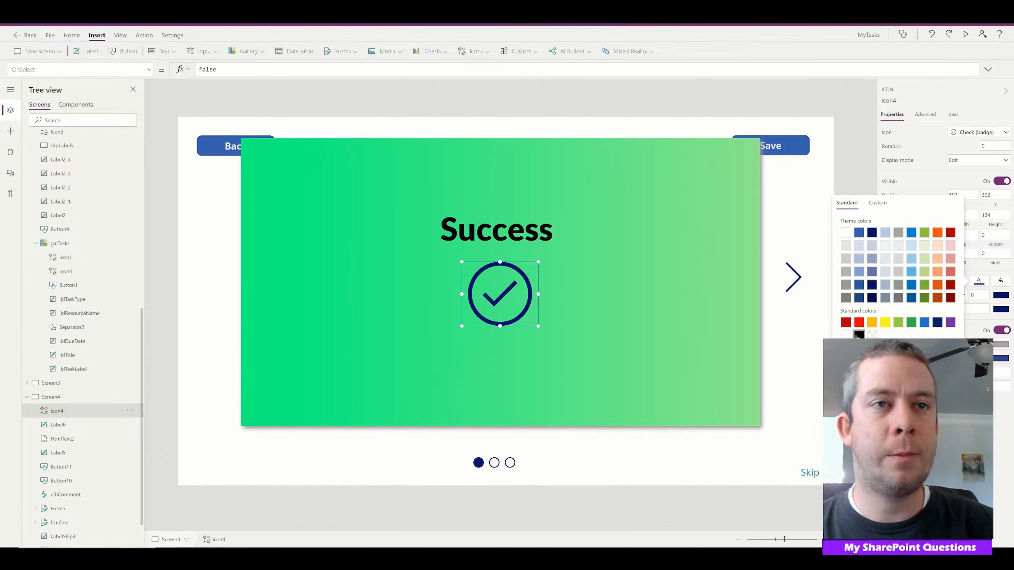
left_click(859, 335)
Insert a button about 284 by 109 below the check icon, centered on the green panel
left_click(211, 150)
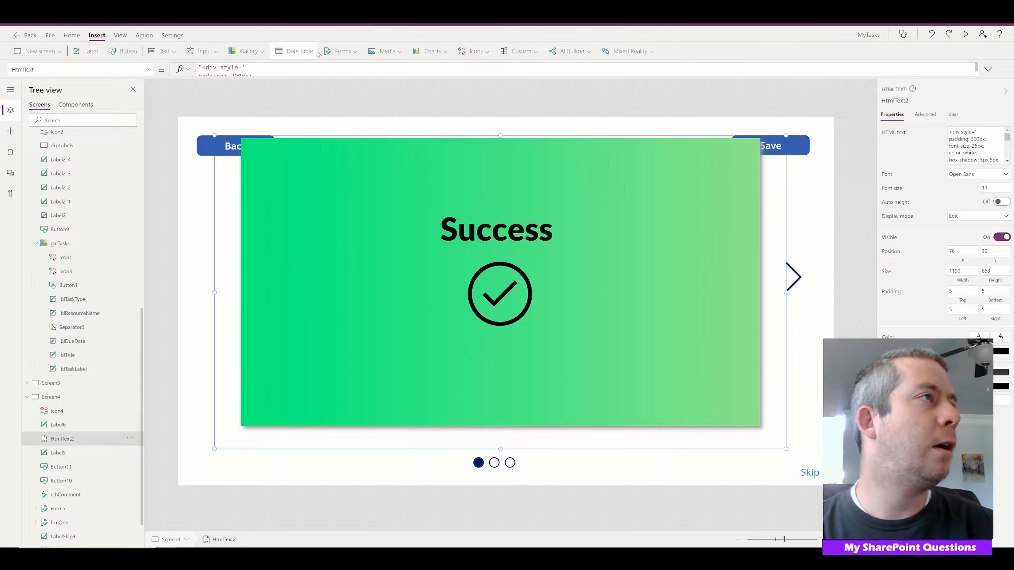
left_click(206, 54)
left_click(207, 68)
left_click_drag(226, 155, 568, 399)
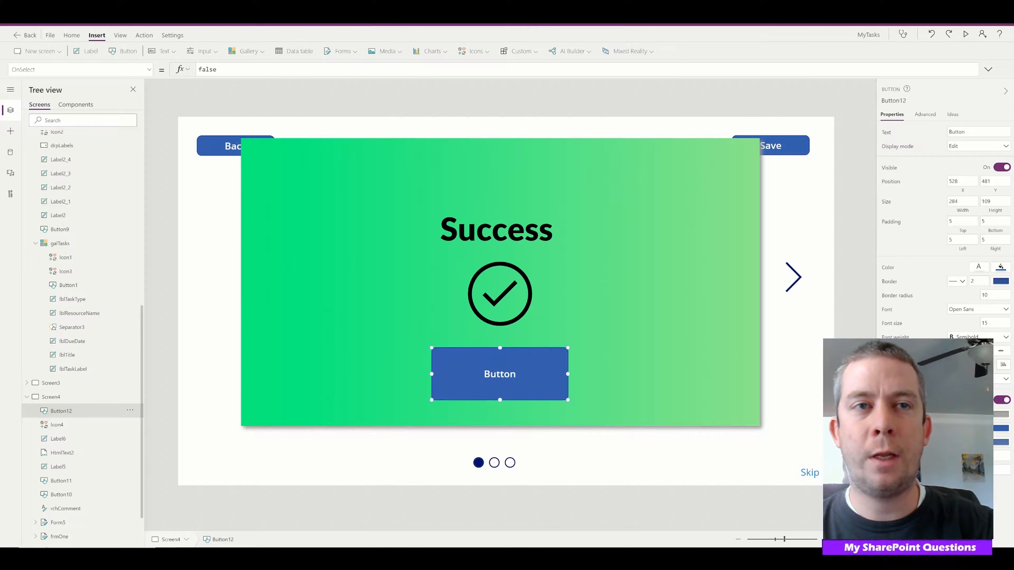
left_click(564, 320)
left_click(520, 373)
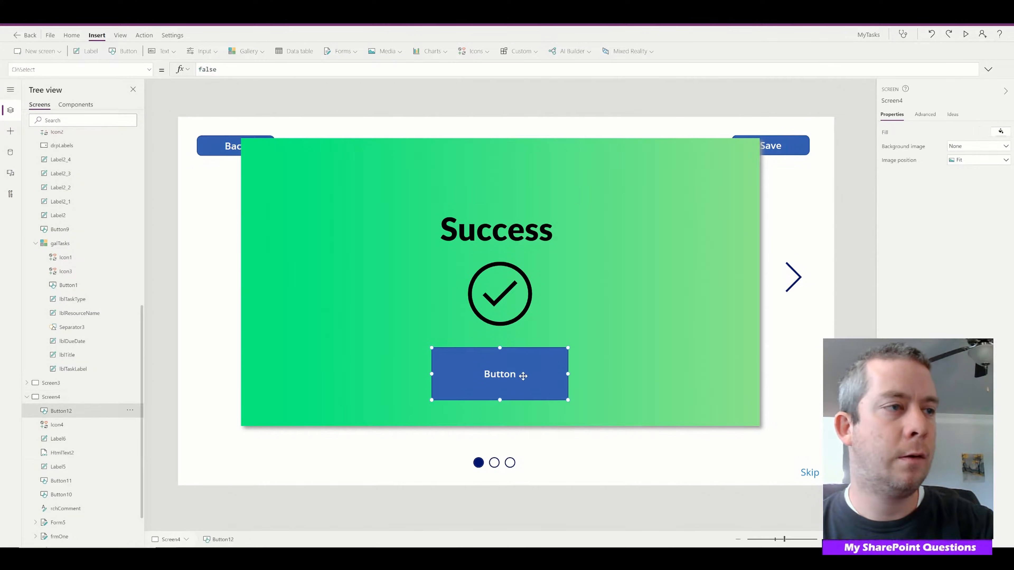
Consult the Pinterest success screen designs for button wording, then set the new Power Apps button's text to "Continue"
left_click(266, 542)
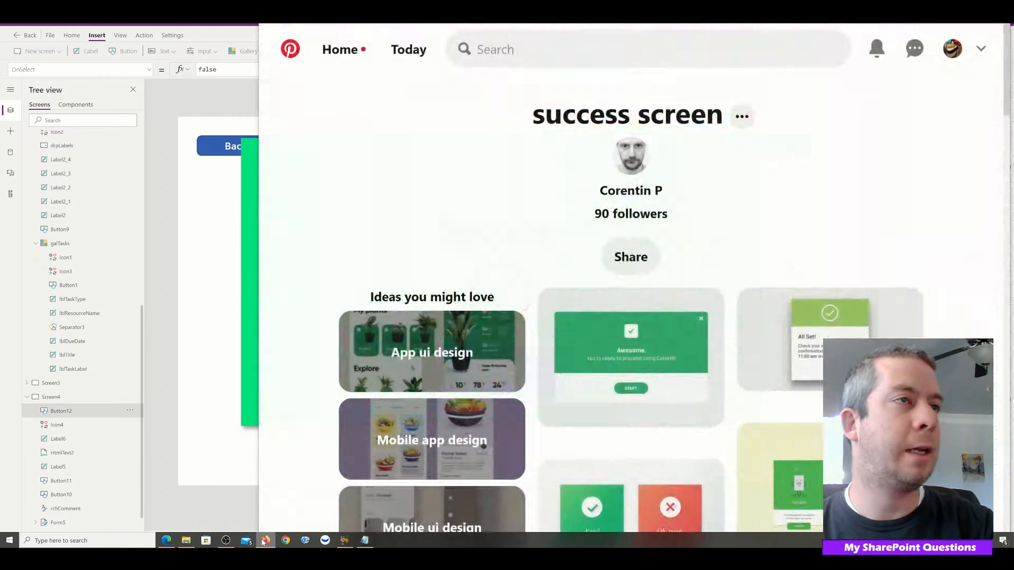
scroll(736, 325, "down", 4)
scroll(858, 295, "down", 5)
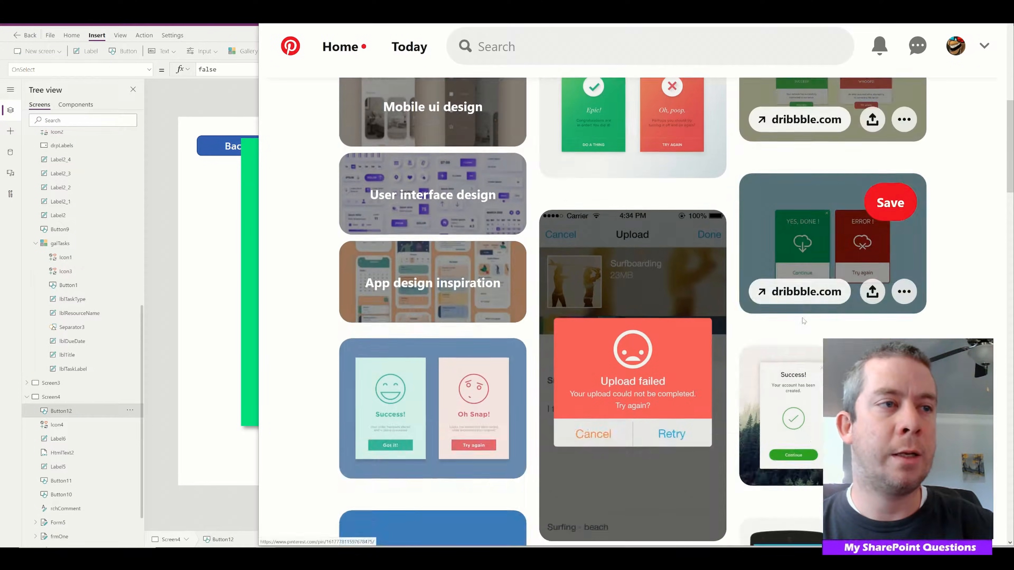
scroll(858, 296, "down", 3)
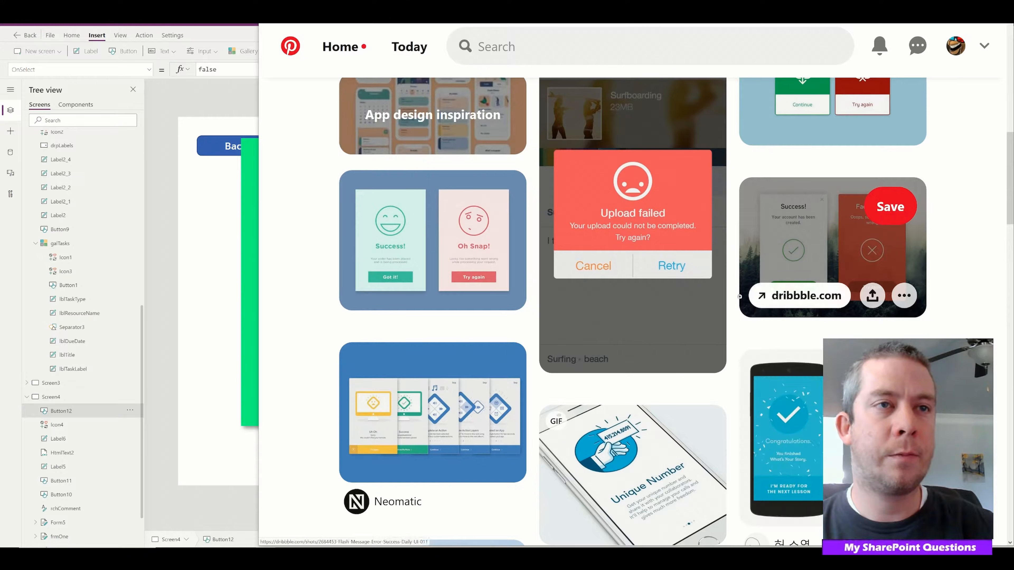
scroll(831, 271, "down", 5)
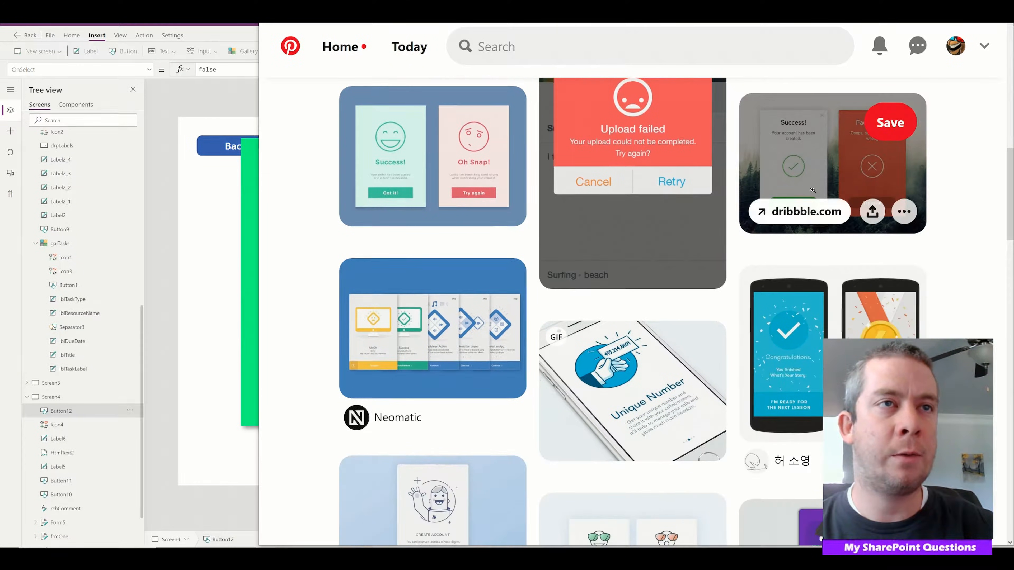
scroll(962, 268, "down", 3)
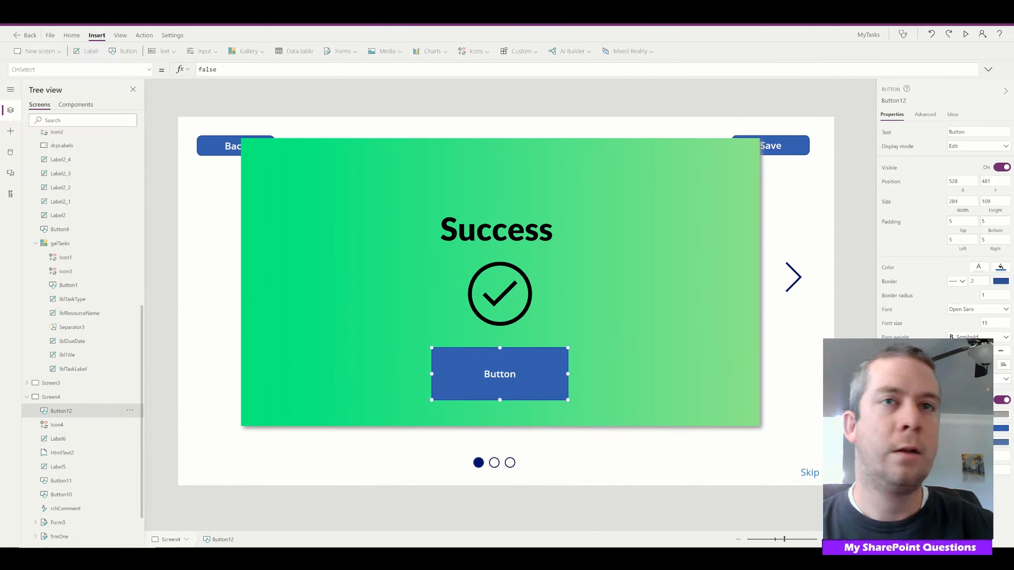
double_click(978, 132)
type("Continue")
left_click(597, 367)
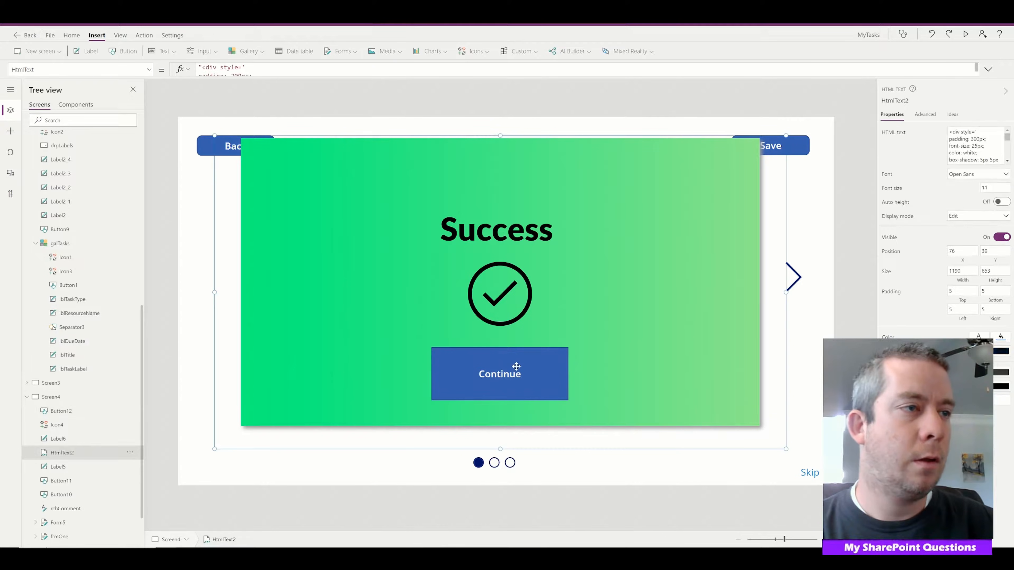
left_click(518, 387)
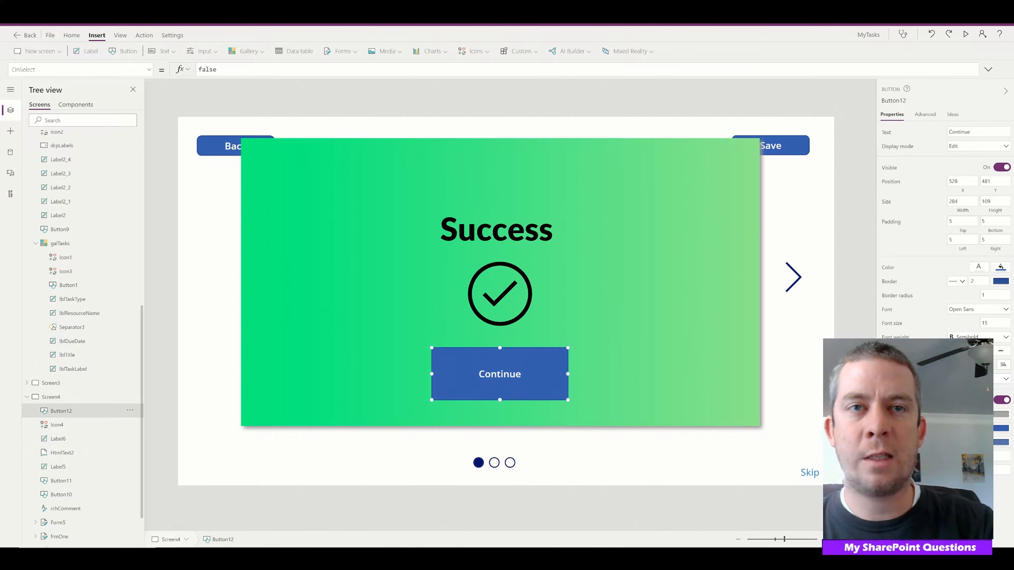
Set the Continue button's border radius to 50 and reduce its height to about 59
type("20")
left_click(671, 365)
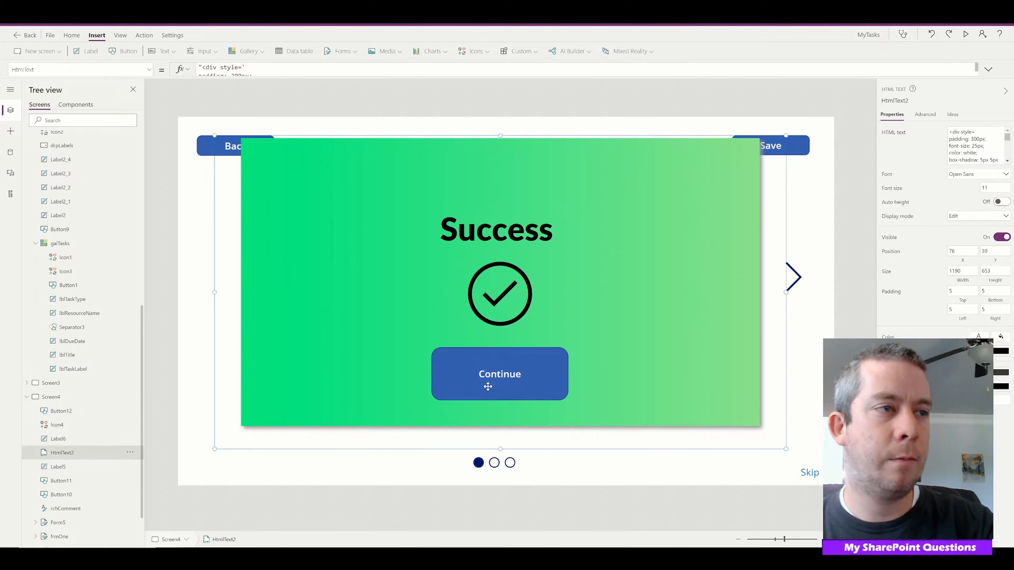
left_click(519, 373)
left_click(1004, 294)
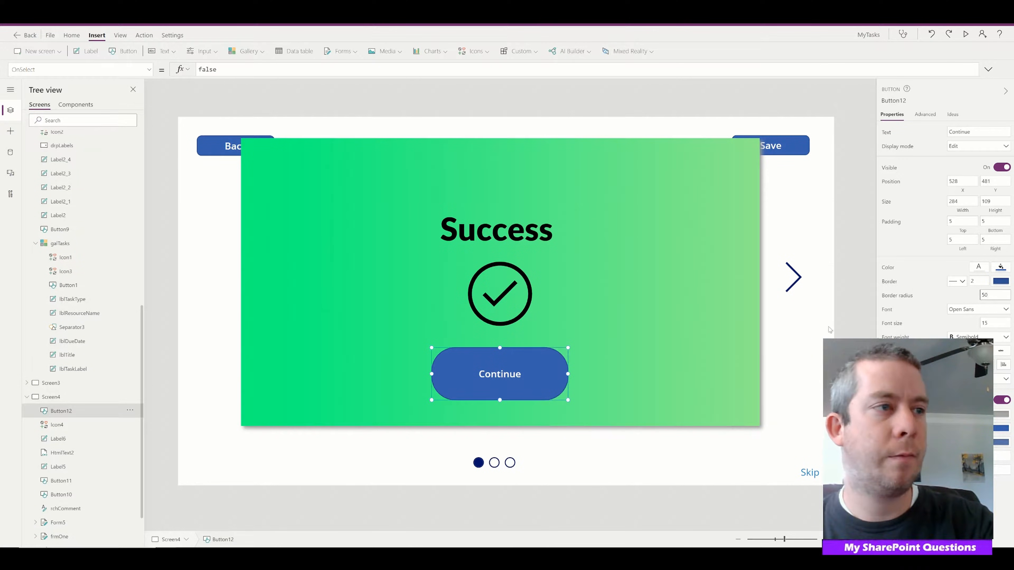
left_click_drag(501, 400, 516, 376)
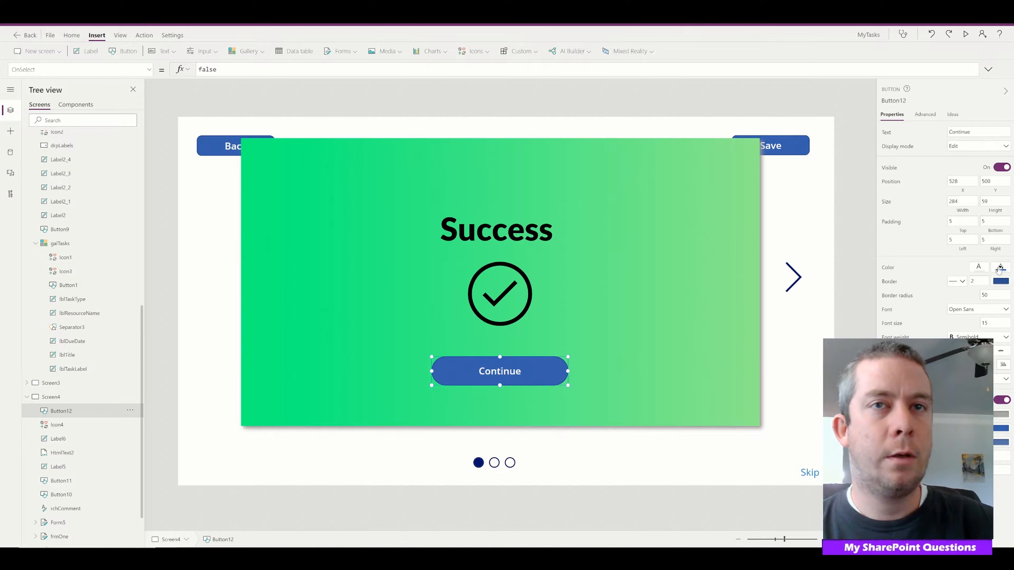
Change the Continue button's fill to the standard green and deselect it to check the look
left_click(999, 268)
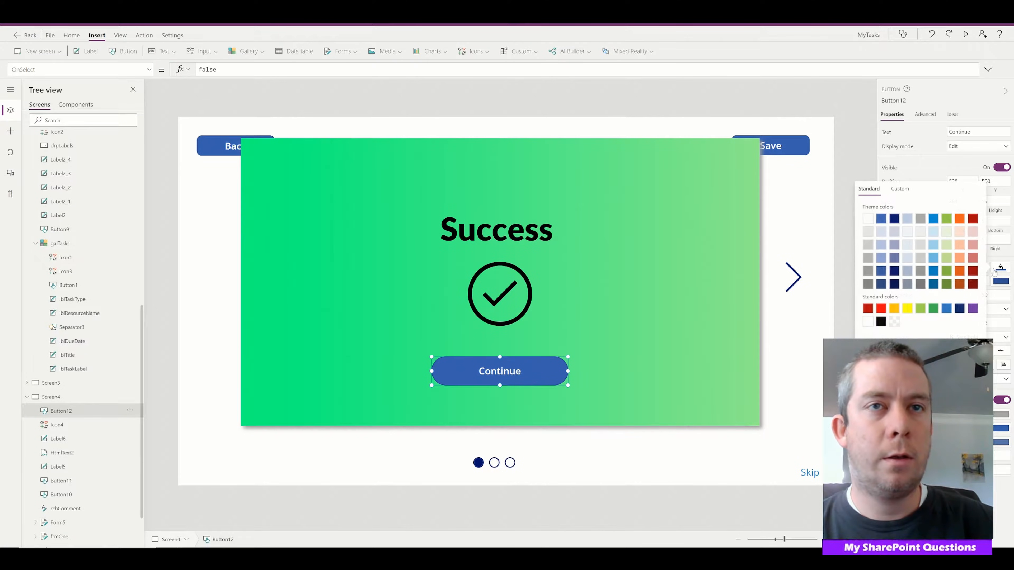
left_click(945, 284)
left_click(934, 310)
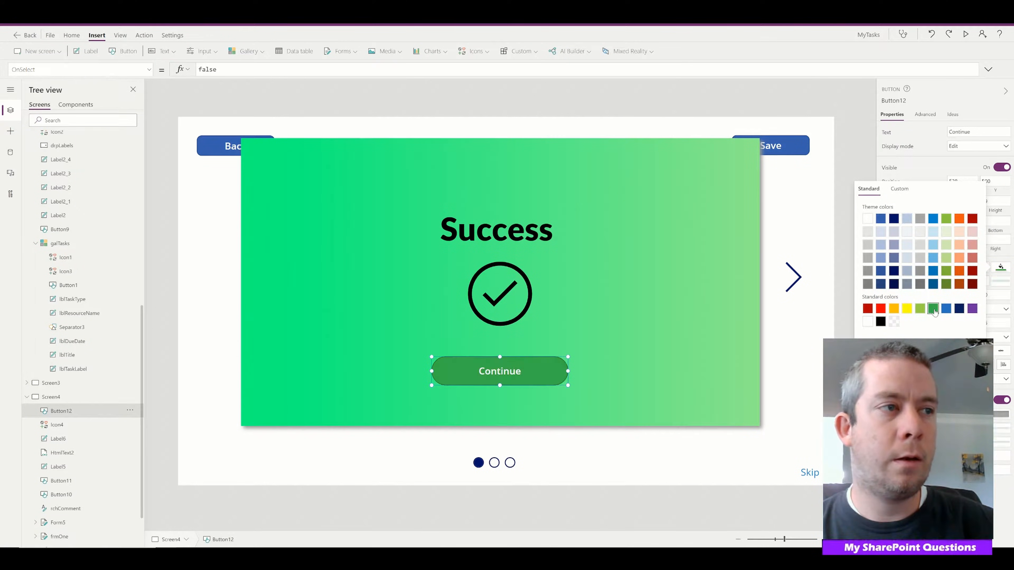
left_click(849, 379)
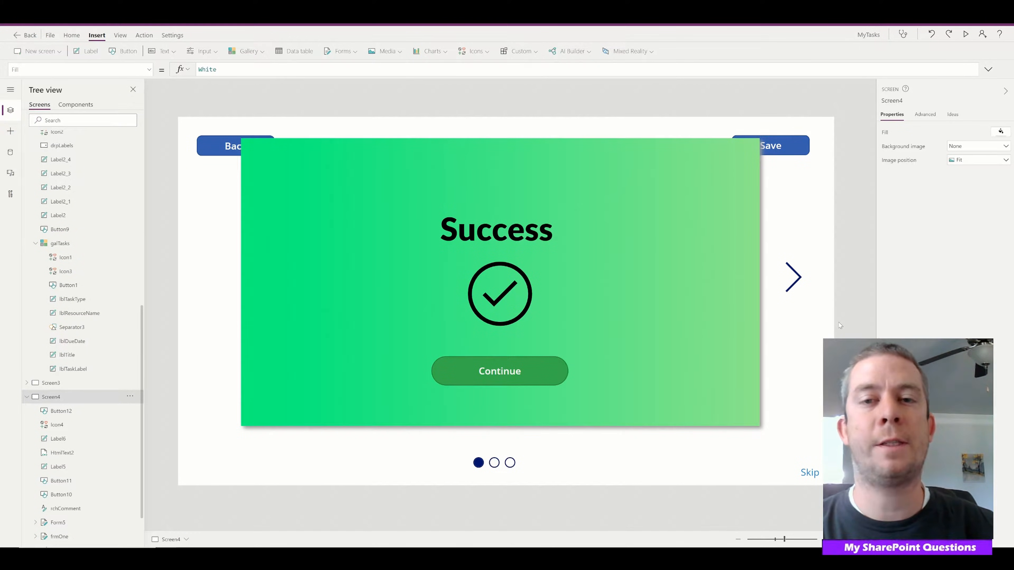
left_click(355, 324)
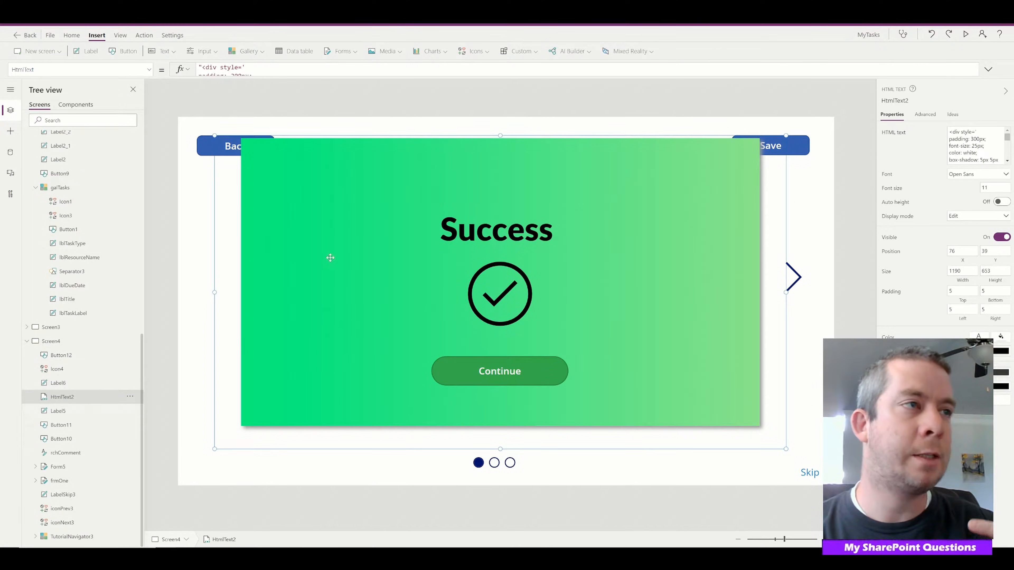
left_click(828, 289)
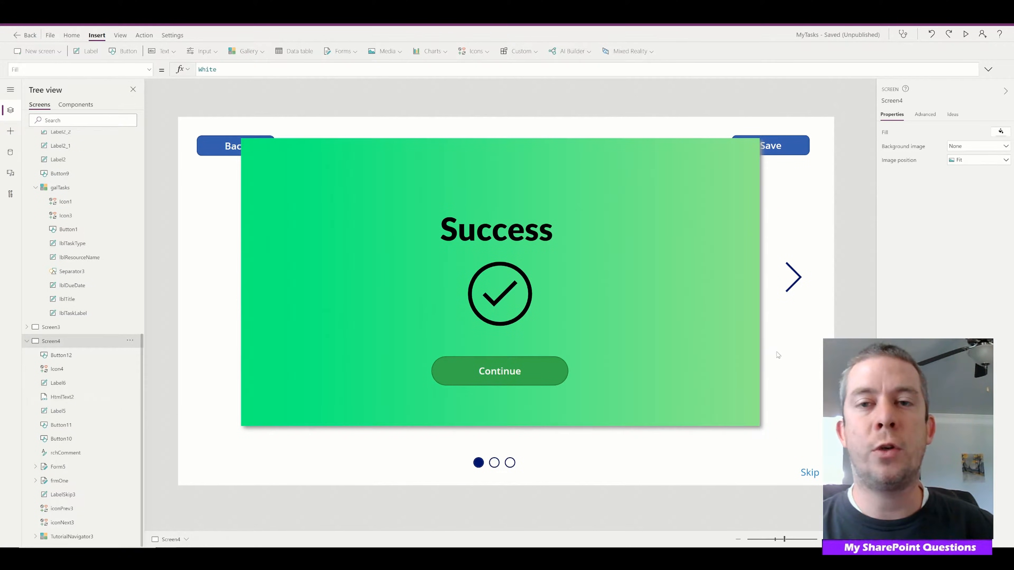
Group the Continue button, check icon, Success label and green HTML text panel together
left_click(471, 378)
left_click(500, 304, "shift")
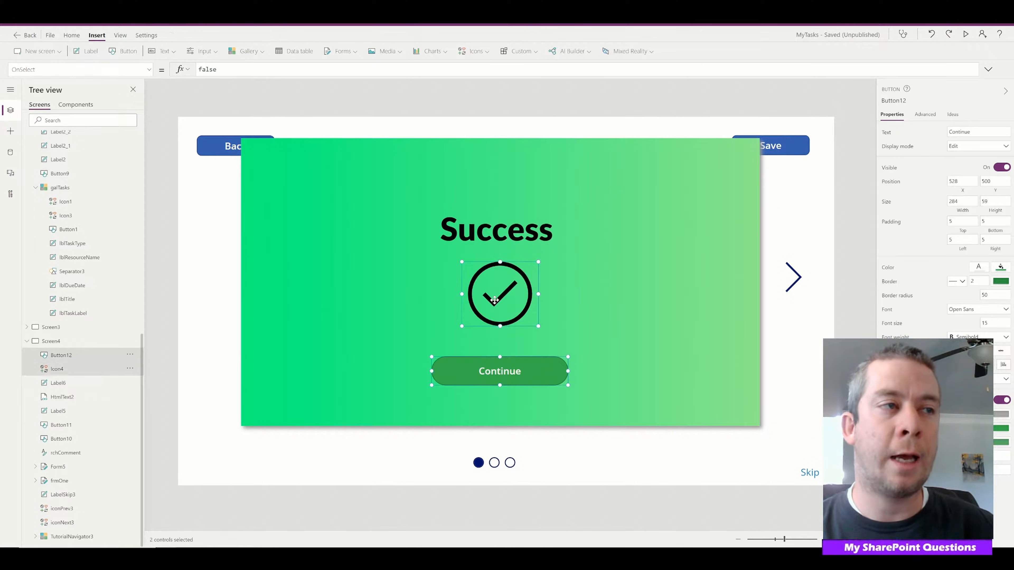
left_click(495, 233, "shift")
left_click(693, 287, "shift")
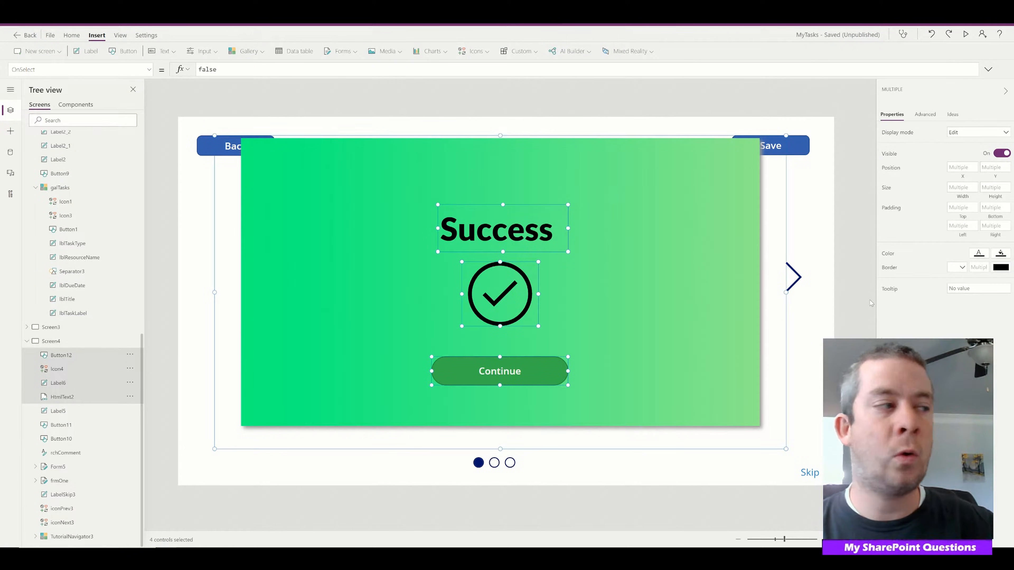
key("ctrl+g")
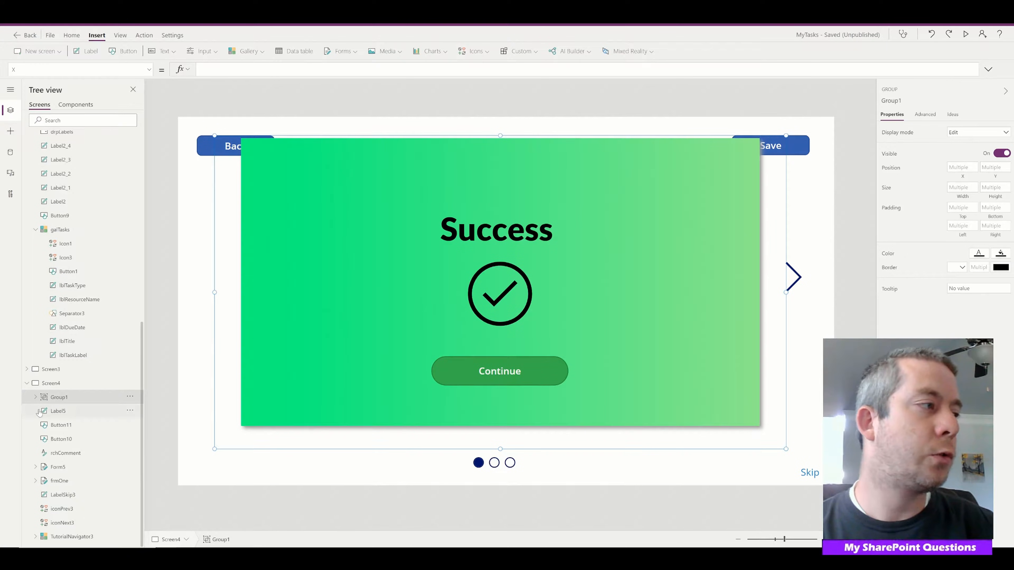
Rename the new group of success message controls to grpSuccess and check its contents
left_click(130, 396)
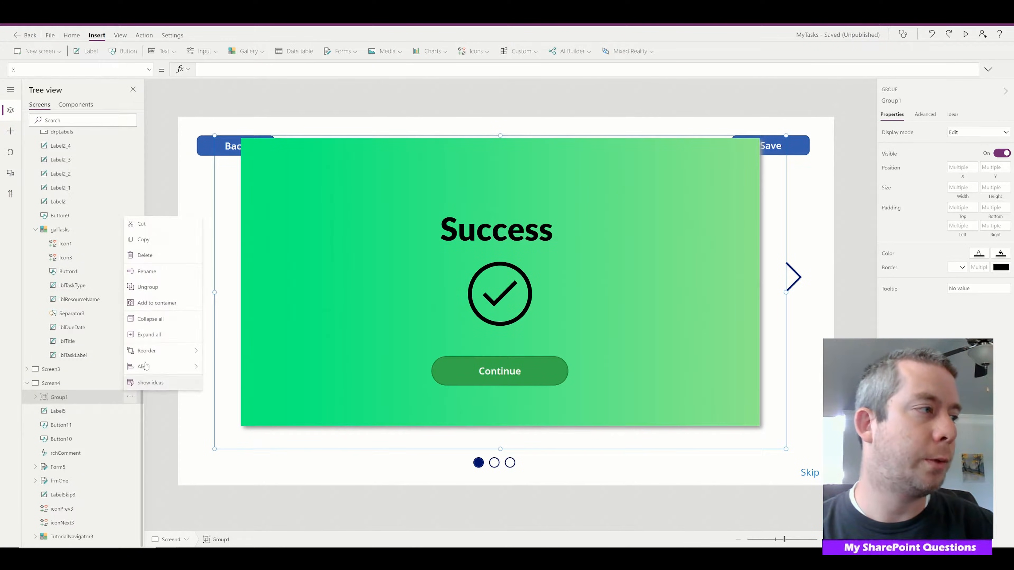
left_click(147, 271)
type("grpSuccess")
key("Return")
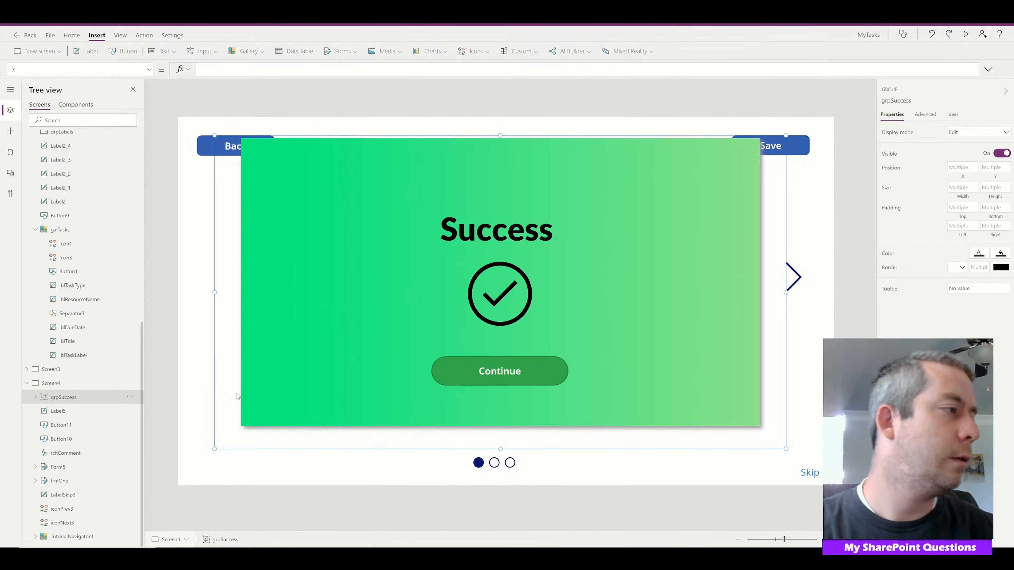
left_click(35, 398)
left_click(35, 398)
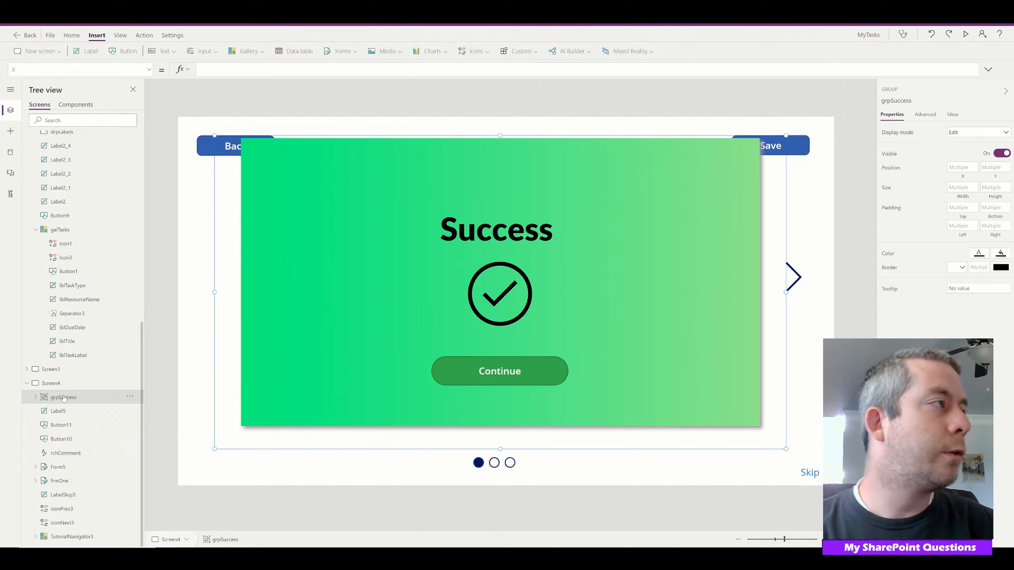
Set the Visible property of grpSuccess to If(varSuccess=true,true,false)
left_click(152, 71)
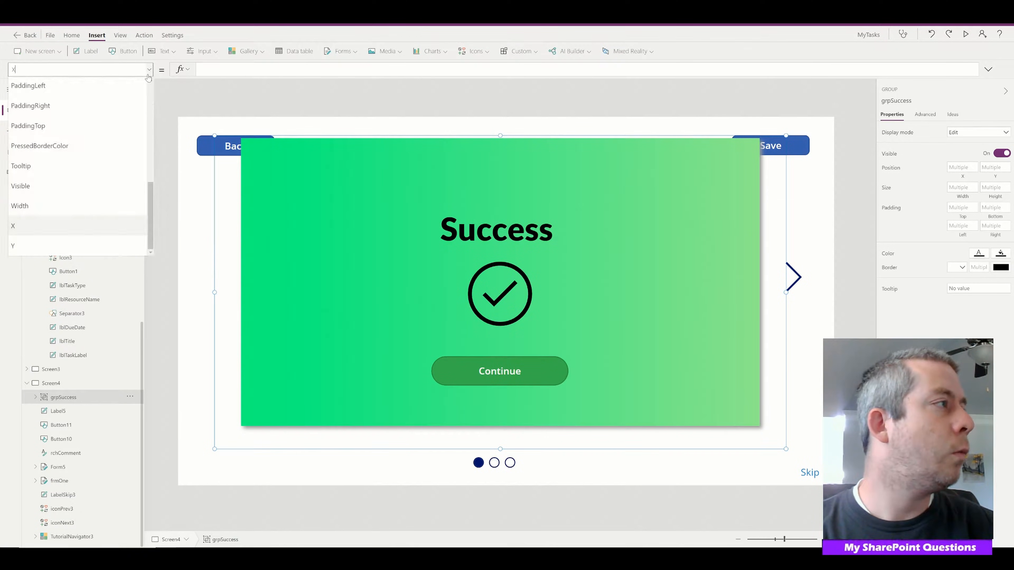
left_click(42, 183)
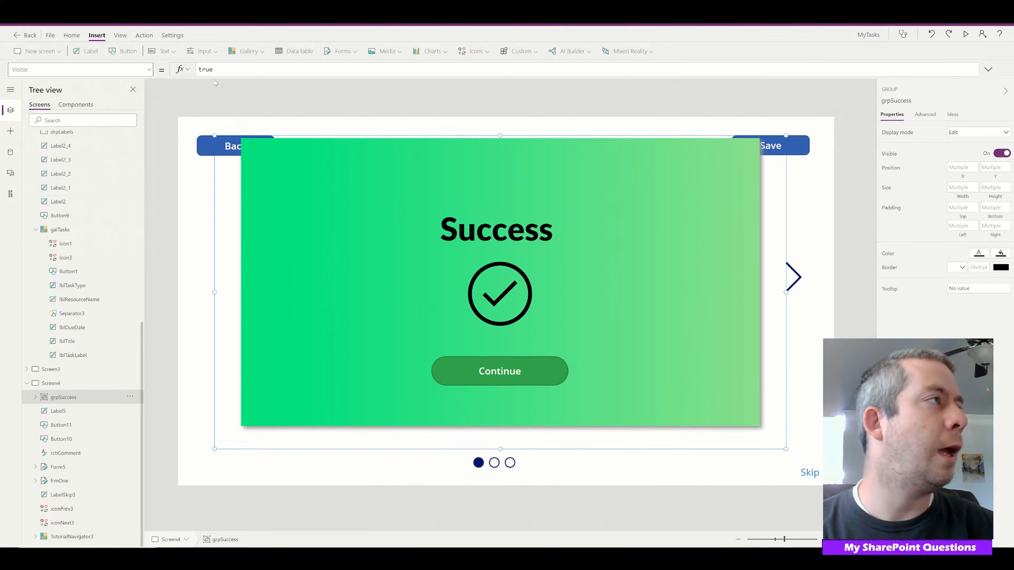
type("If(varSuccess")
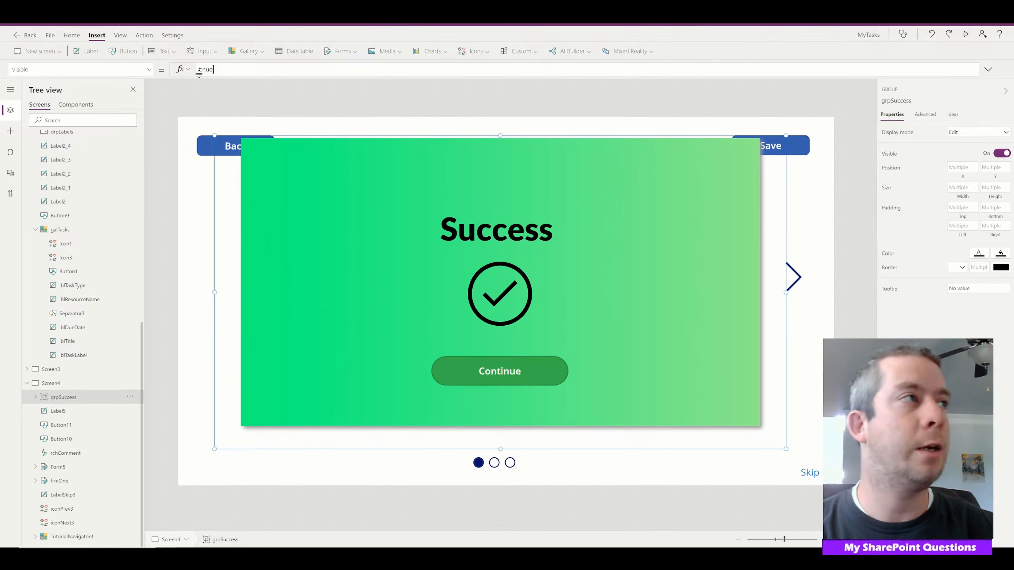
type("=true,true,false)")
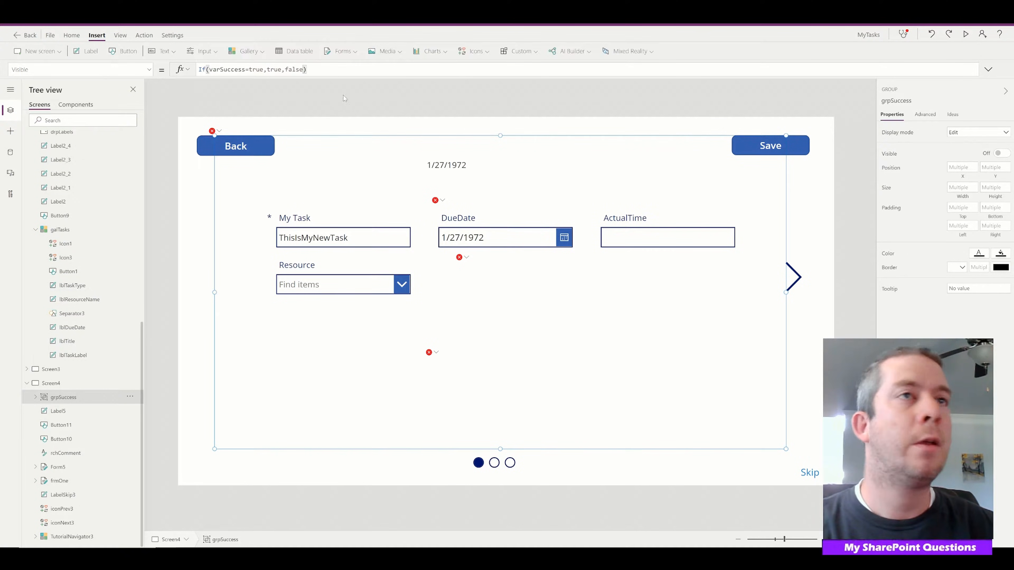
left_click(853, 164)
In the Save button's OnSelect formula, replace the success Notify line with UpdateContext(varSuccess,true)
left_click(770, 145)
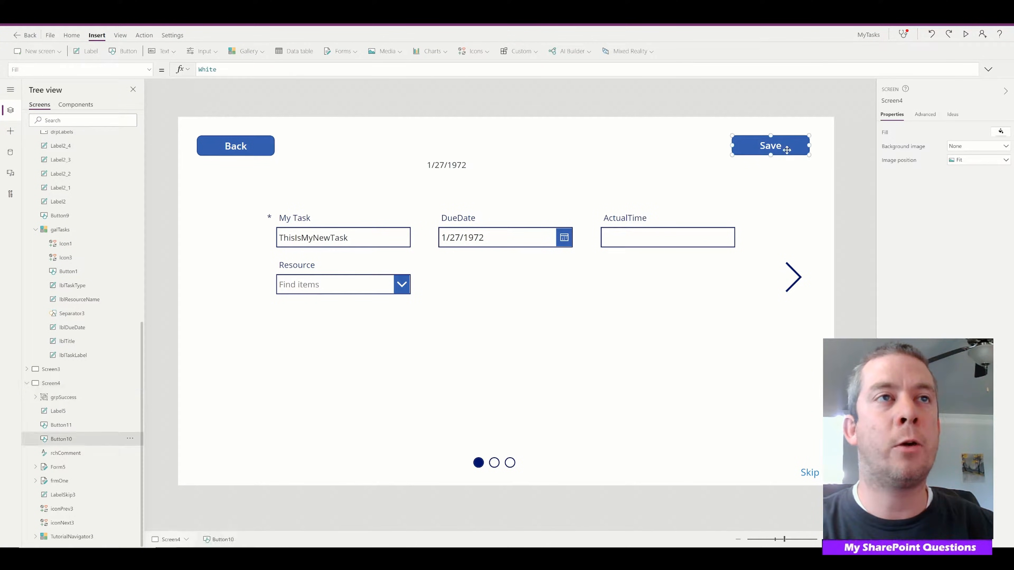
left_click(988, 70)
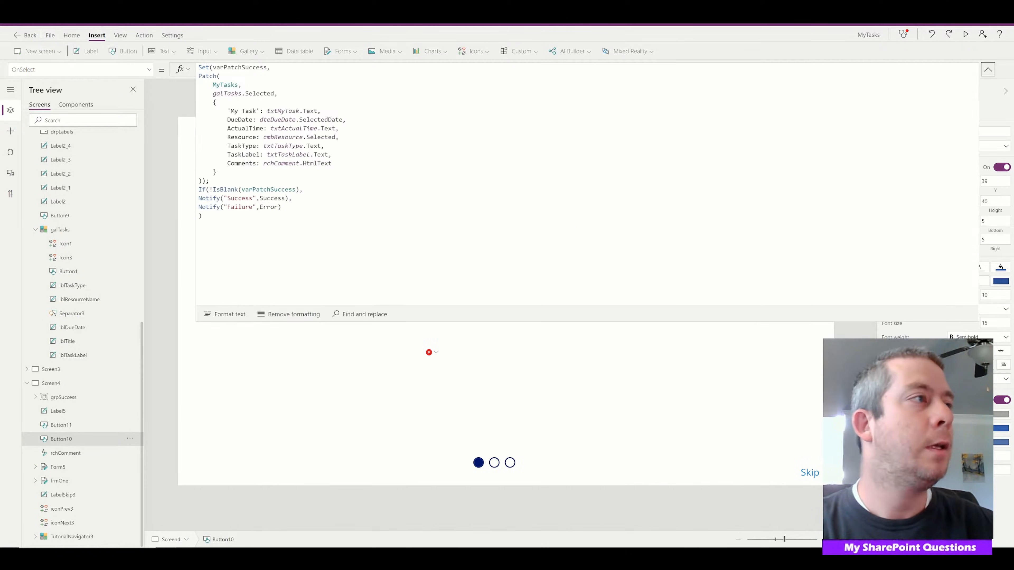
left_click_drag(350, 198, 198, 198)
key("BackSpace")
type("U")
type("pdateContex")
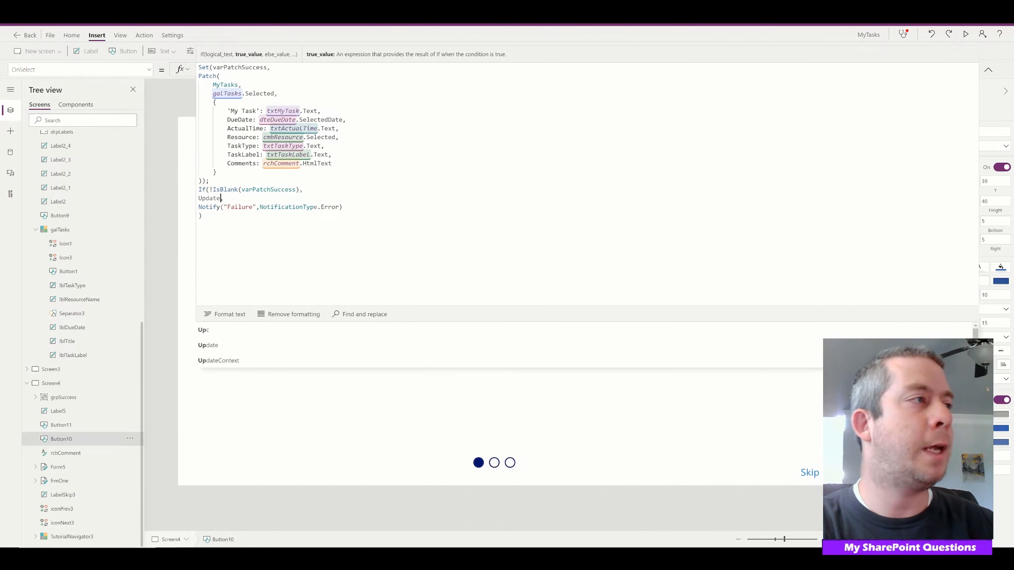
type("t(varSuc")
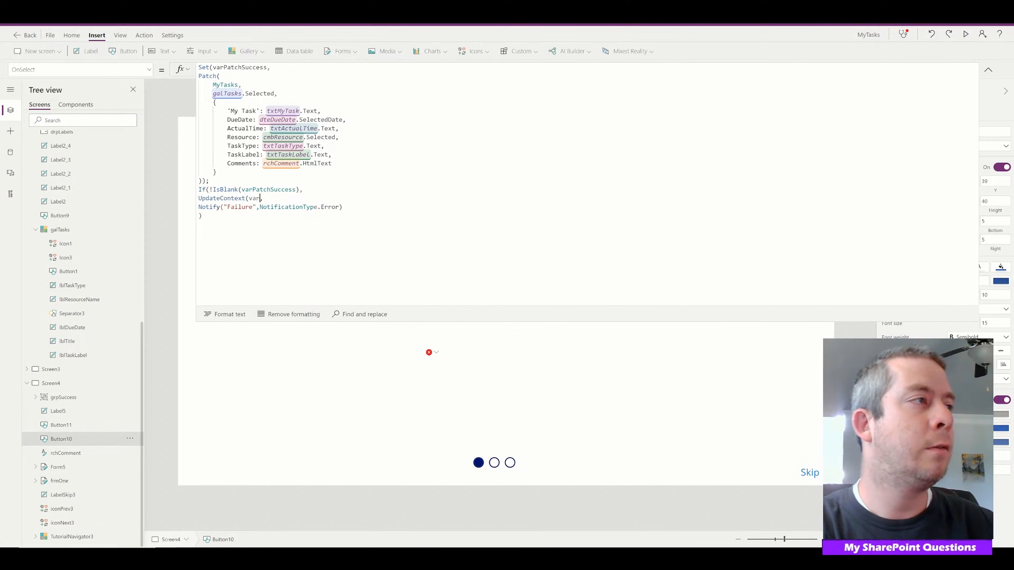
type("cess,true),")
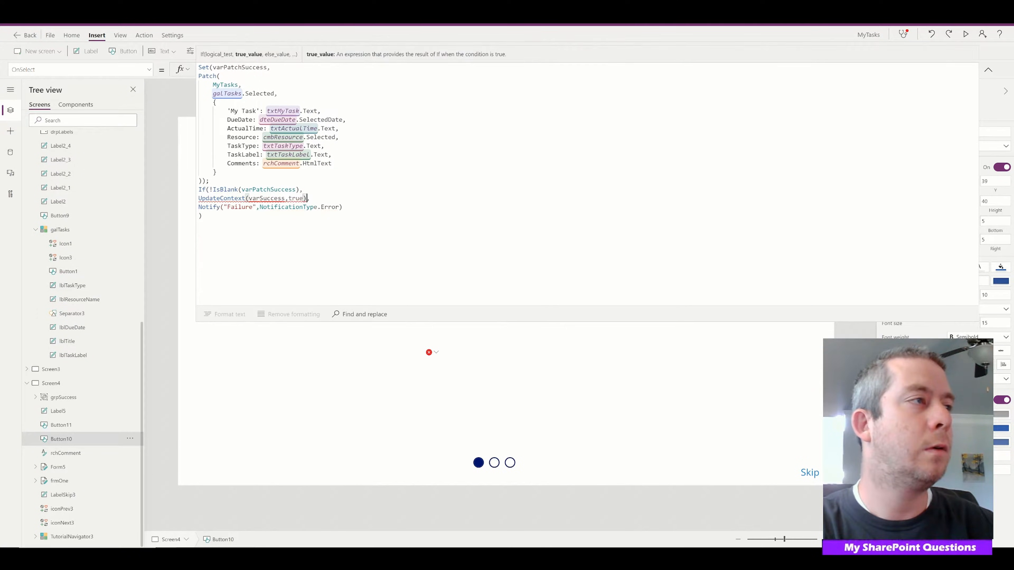
Correct the Save button's context update to the record syntax UpdateContext({varSuccess:true})
key("BackSpace")
key("BackSpace")
key("BackSpace")
type(":true)")
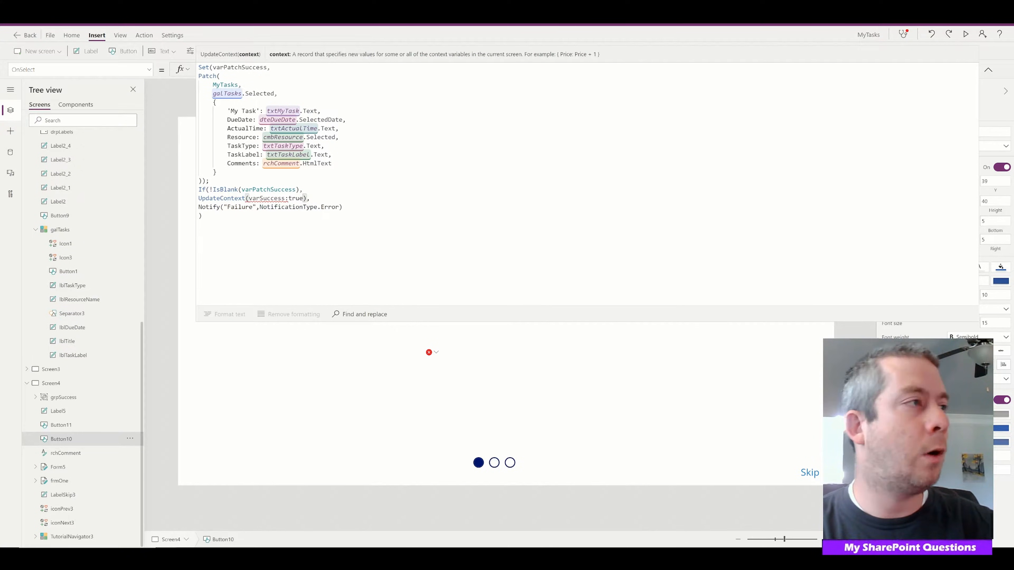
left_click(249, 198)
type("{")
left_click(307, 198)
type("}")
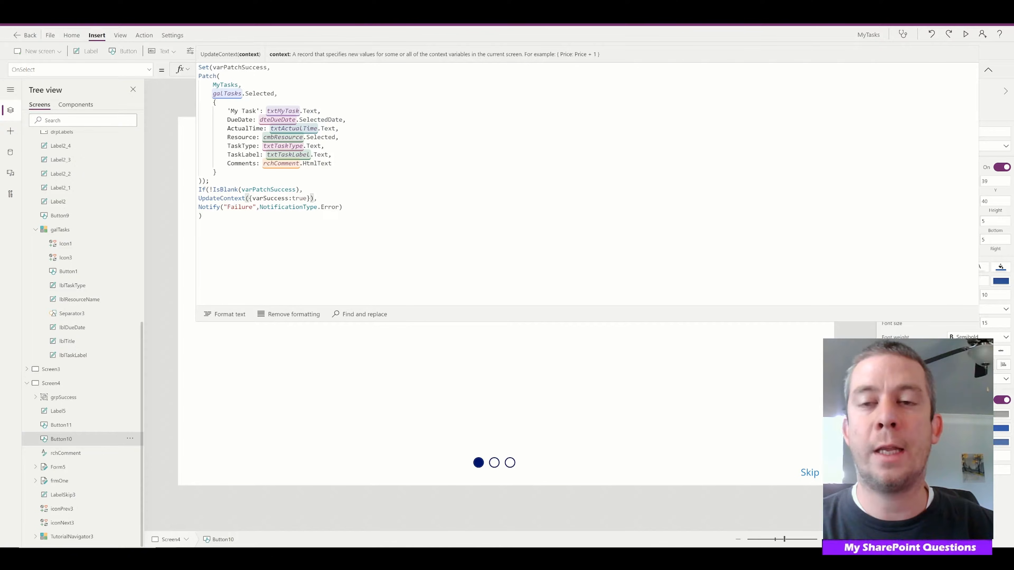
left_click_drag(198, 198, 317, 198)
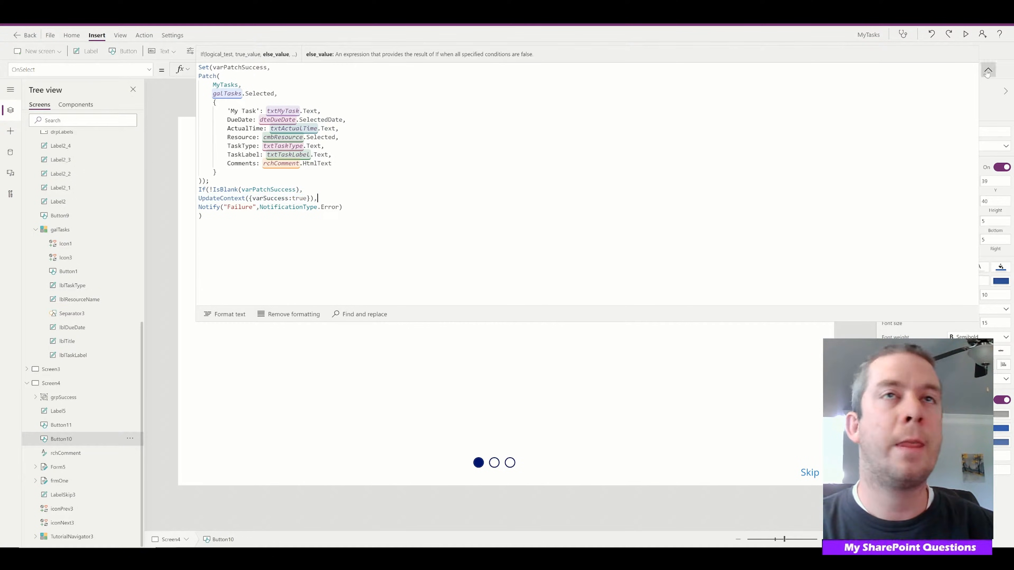
Preview the app, save the task to test the success message, and return to editing
left_click(988, 69)
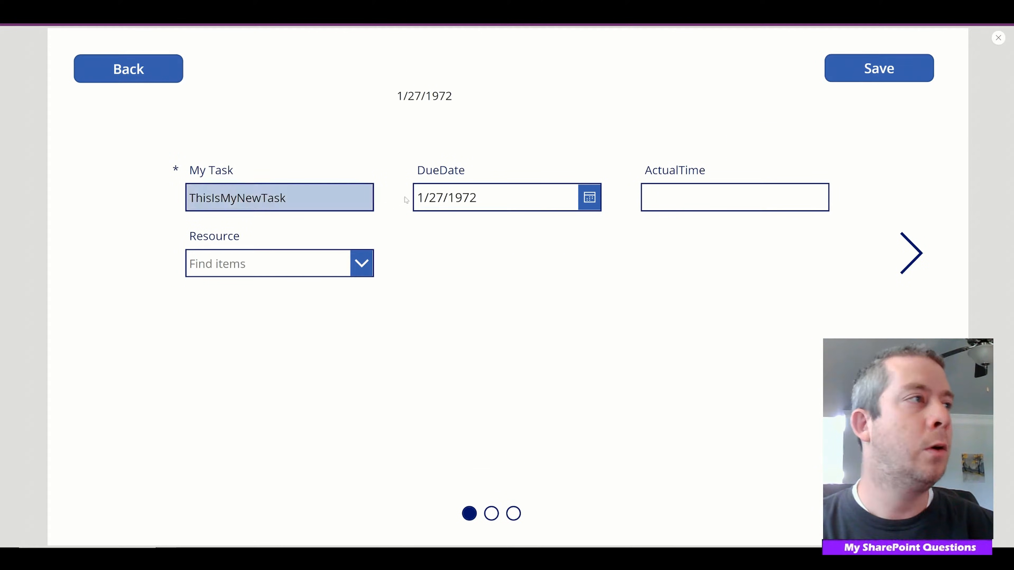
left_click(833, 68)
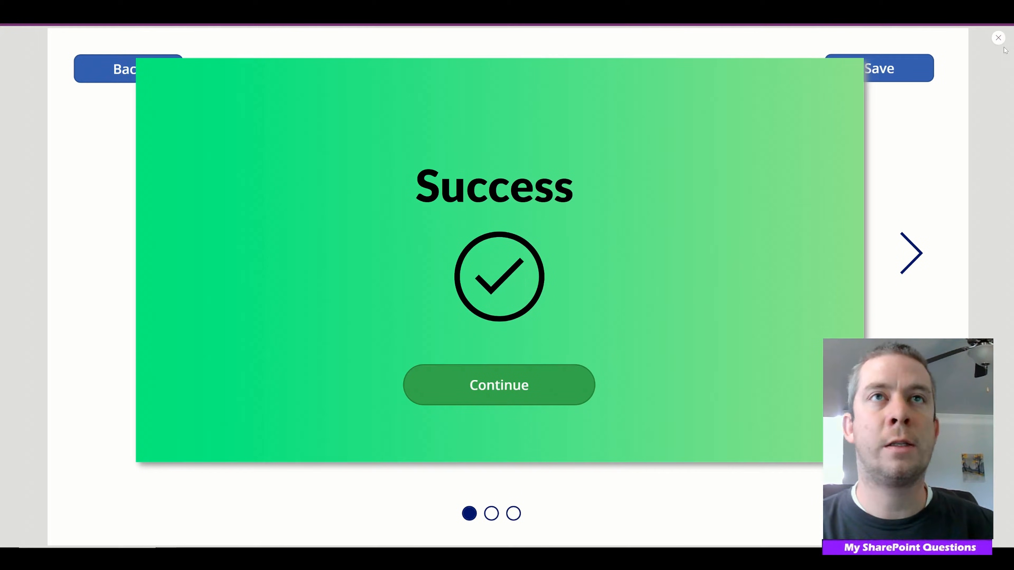
left_click(998, 37)
Replace the Continue button's OnSelect formula with UpdateContext({varSuccess:false})
left_click(449, 369)
left_click(484, 378)
double_click(207, 70)
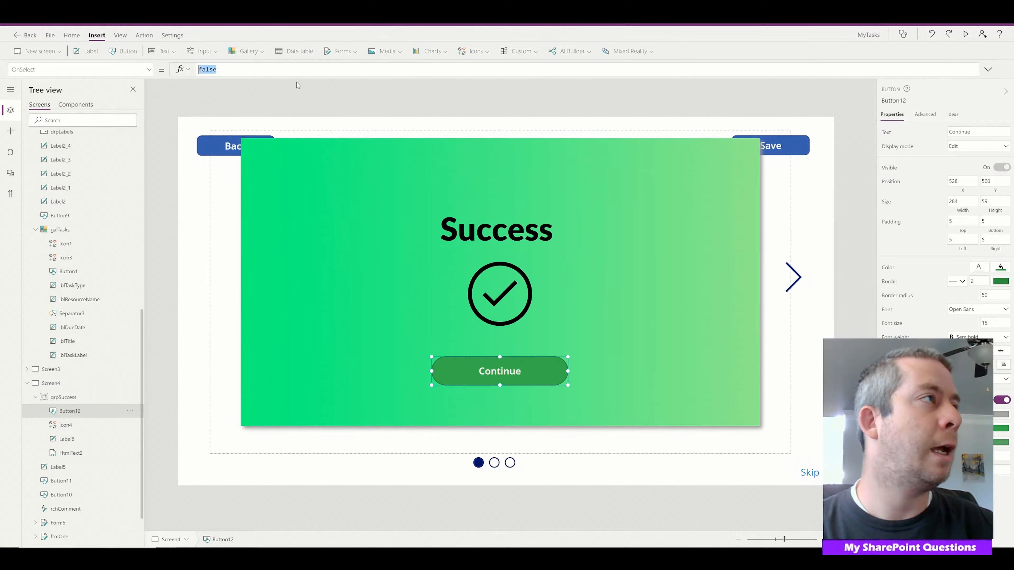
type("UpdateContext(")
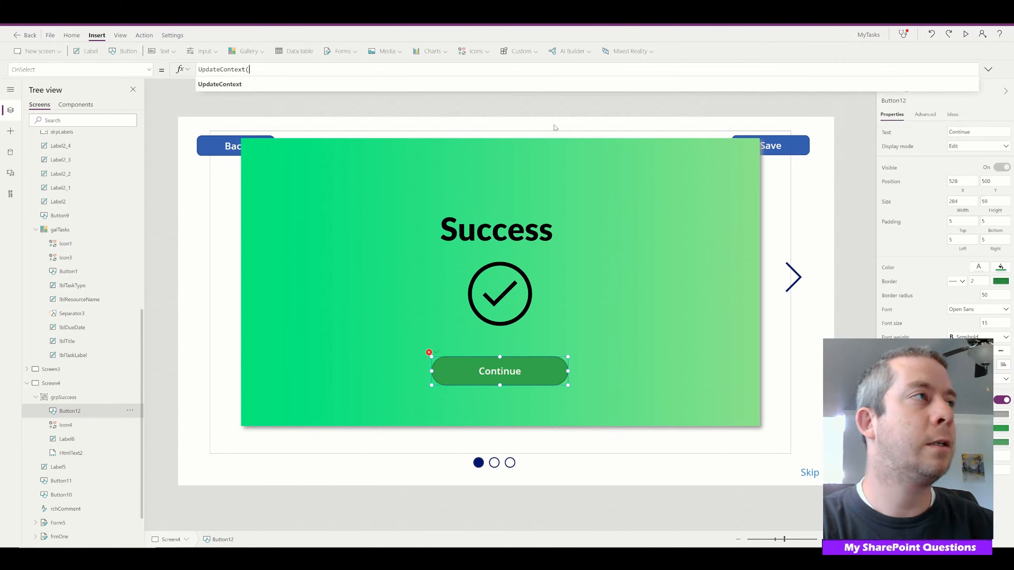
type("{")
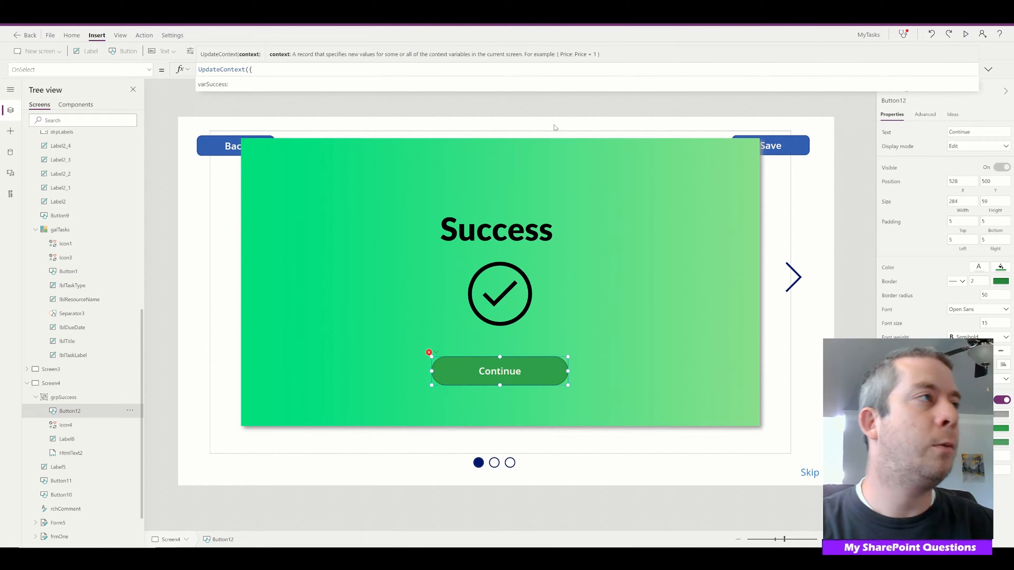
type("varSuccess:false})")
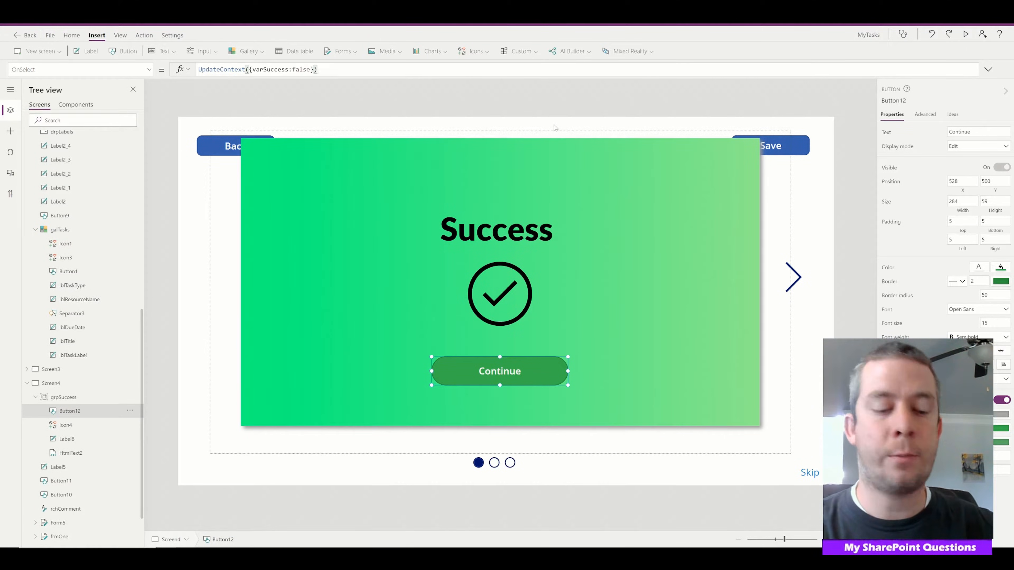
type(";Navigate")
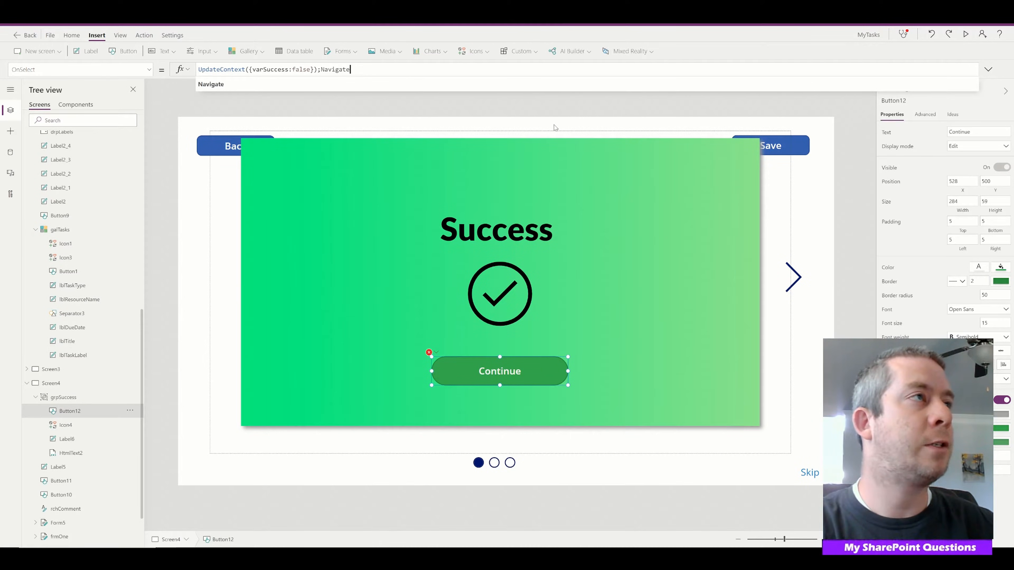
type("(")
Append ;Navigate(Screen2) to the Continue button's OnSelect formula after the varSuccess context update
scroll(83, 280, "up", 10)
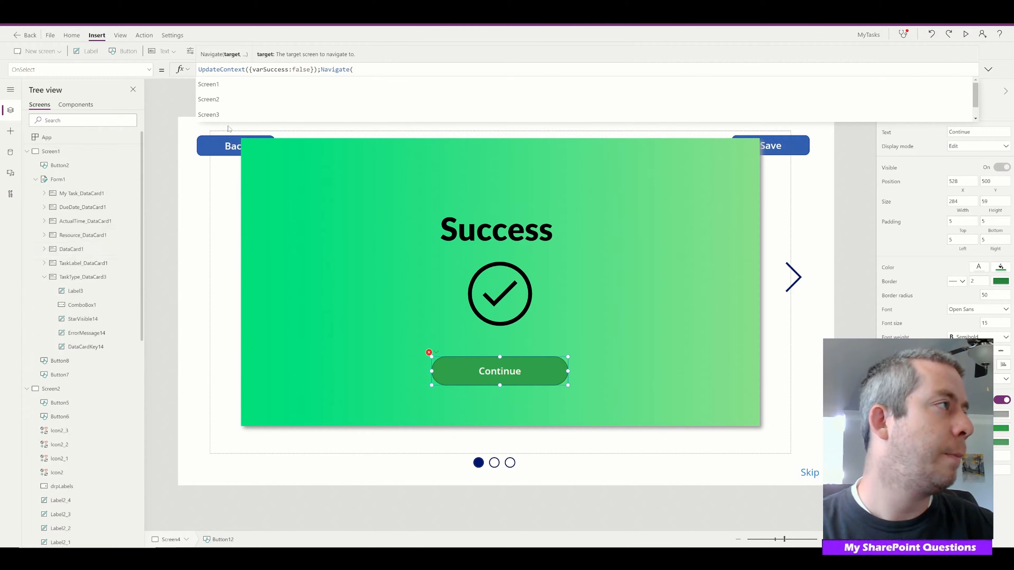
type("Screen")
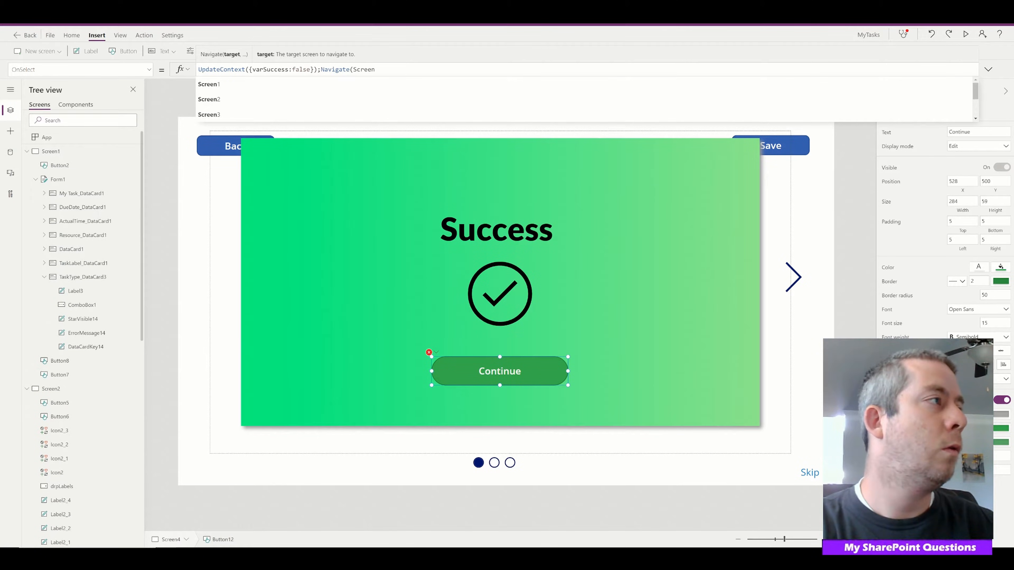
type("2);")
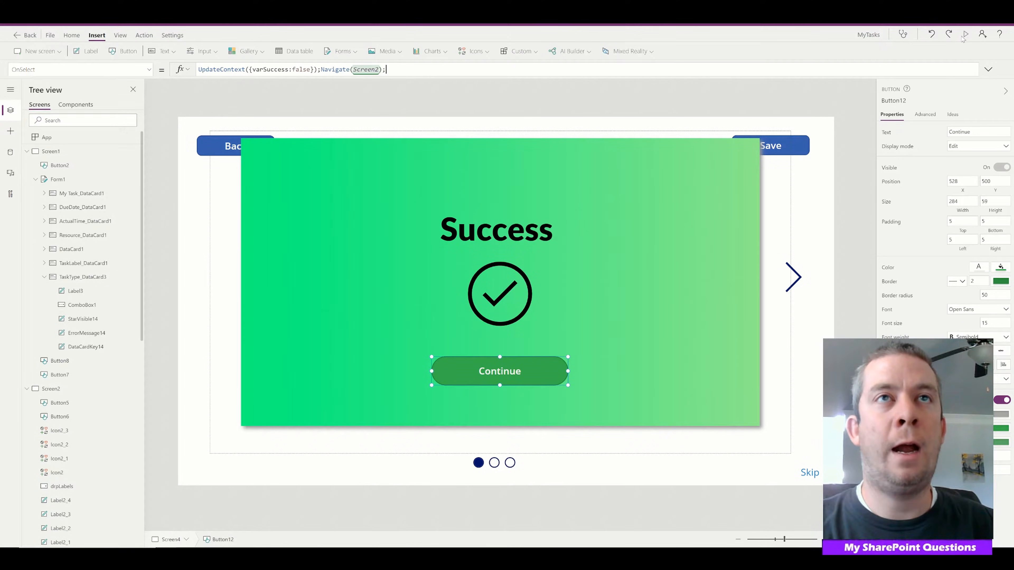
Preview the app, continue from the success message to the task list, and open the first task in the second task form
left_click(965, 34)
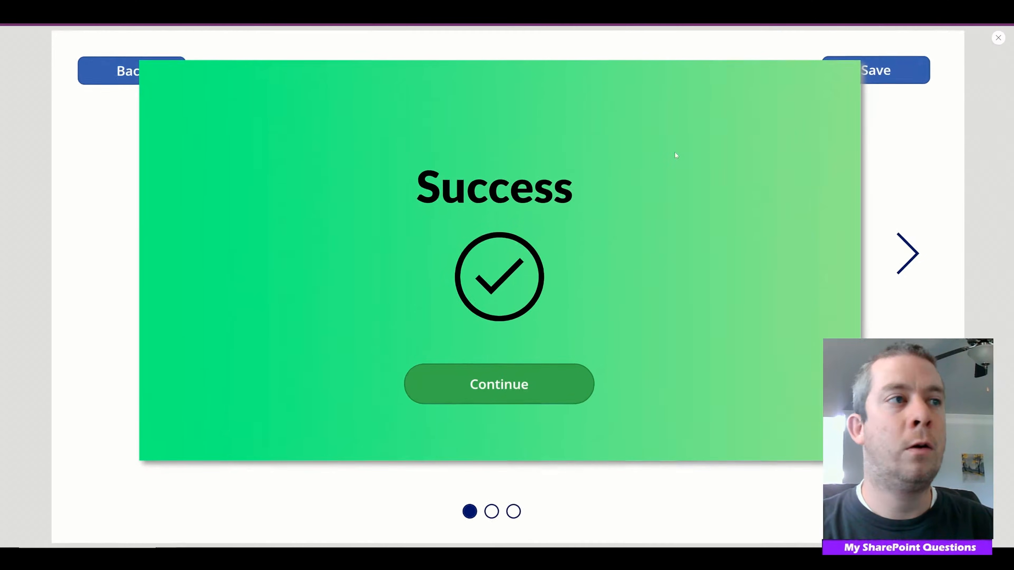
left_click(531, 389)
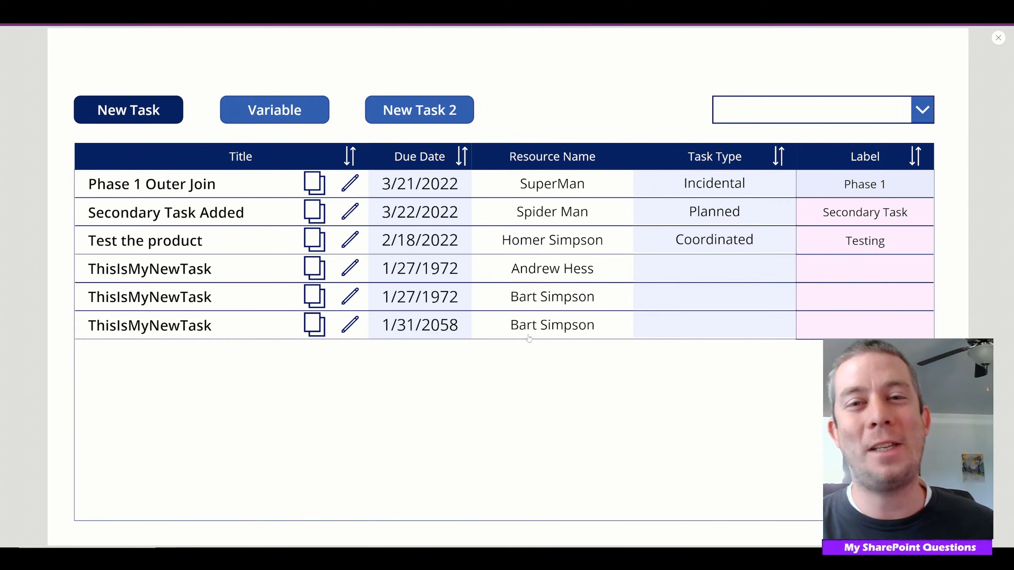
left_click(395, 121)
left_click(306, 194)
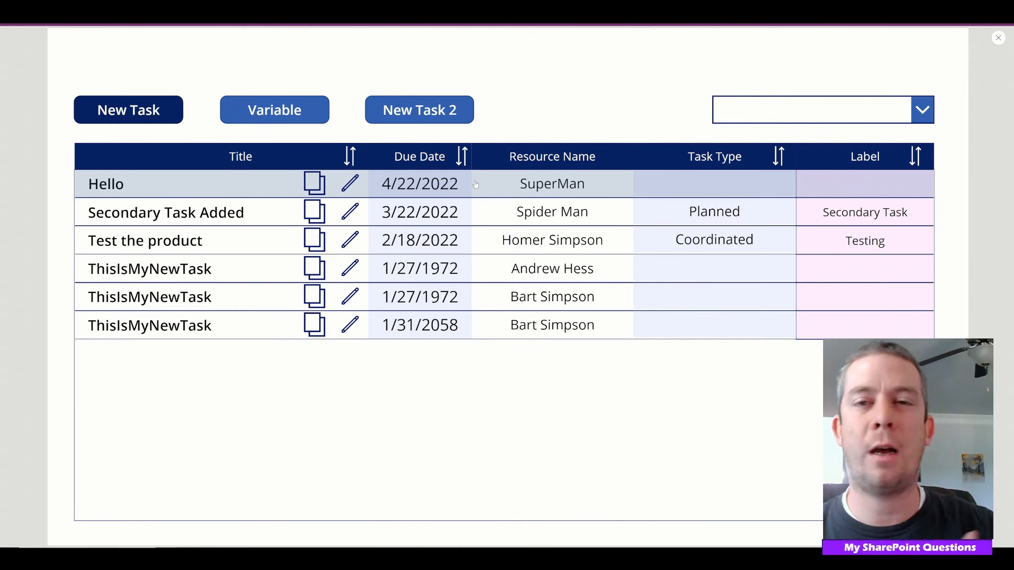
Open the Hello task in the New Task 2 form, save it with due date 4/22/0001, and dismiss the error message with Retry
left_click(439, 107)
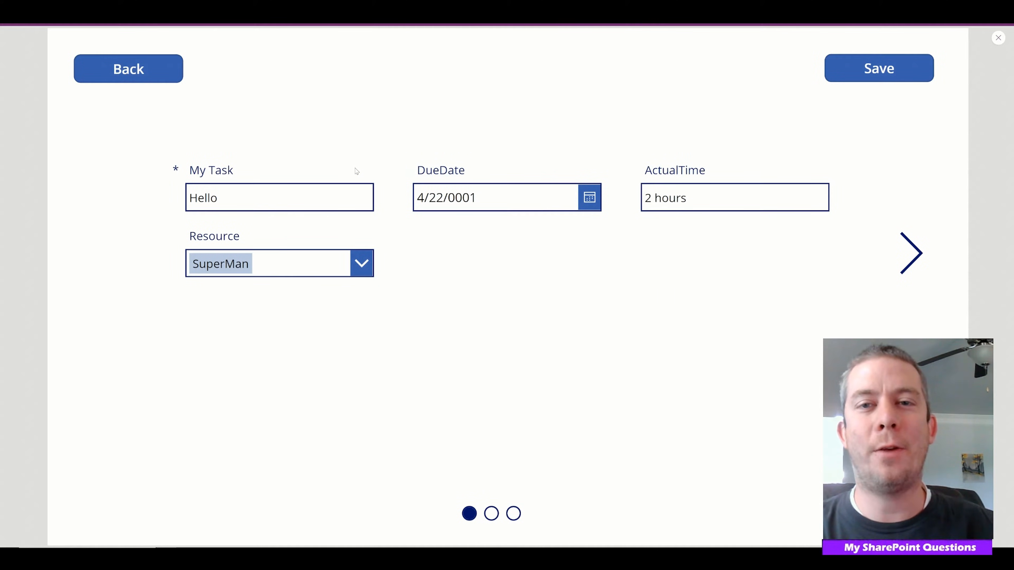
left_click(841, 72)
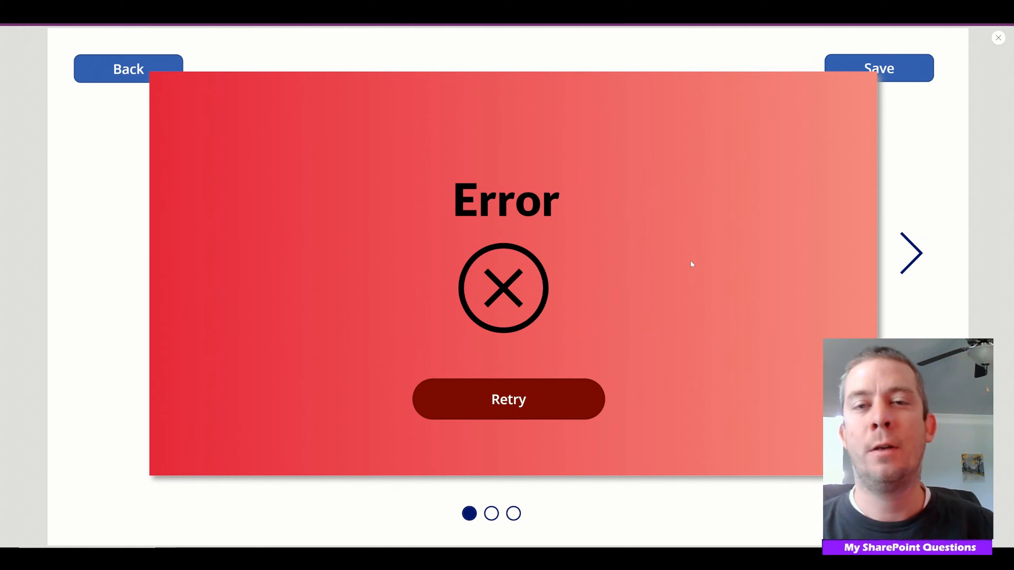
left_click(550, 398)
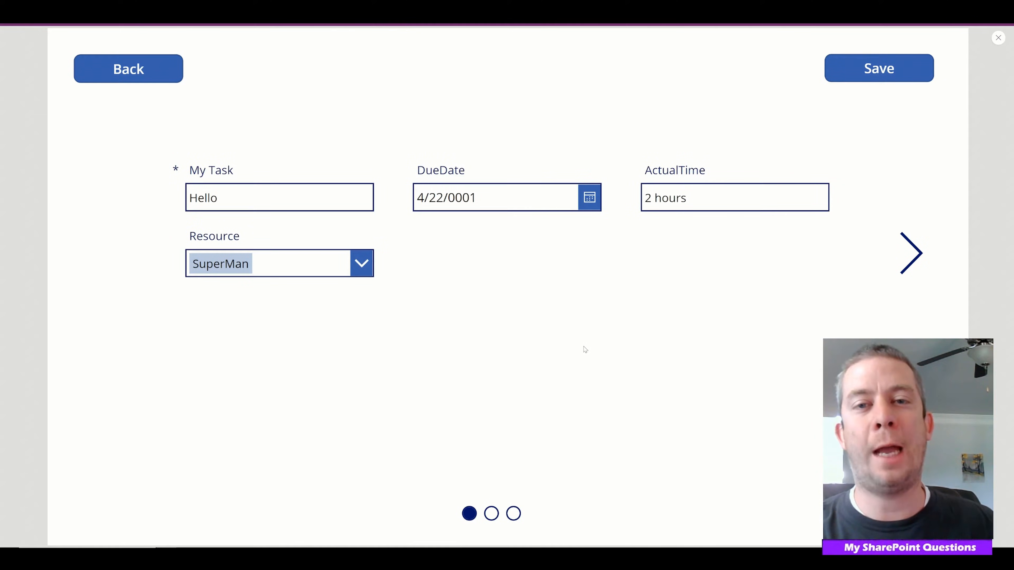
left_click(590, 197)
left_click(498, 487)
left_click(558, 520)
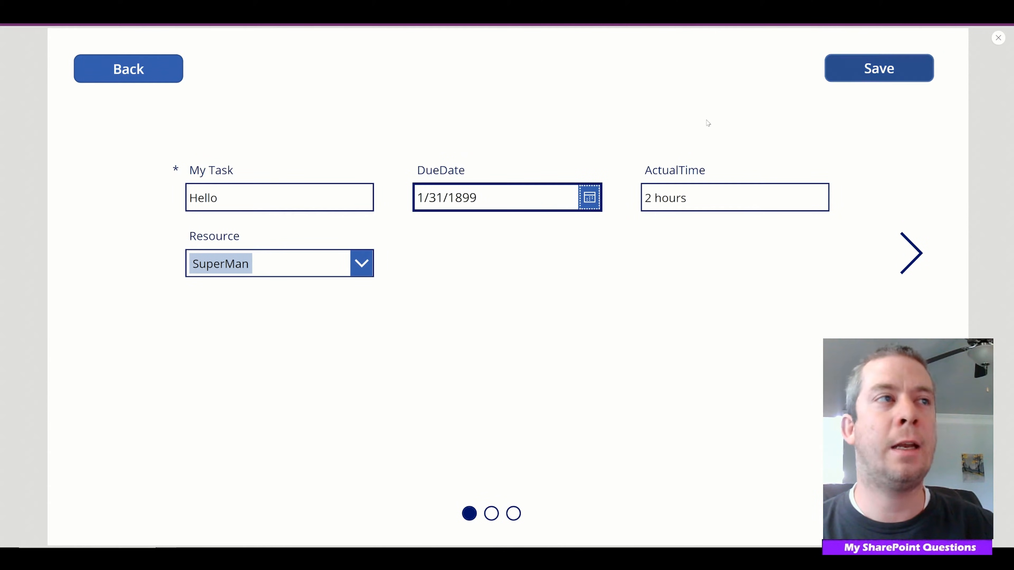
Change the Hello task's due date to January 28, 1971, save it, and continue from the success message to the task list
left_click(588, 204)
left_click(564, 296)
scroll(564, 392, "down", 10)
left_click(566, 439)
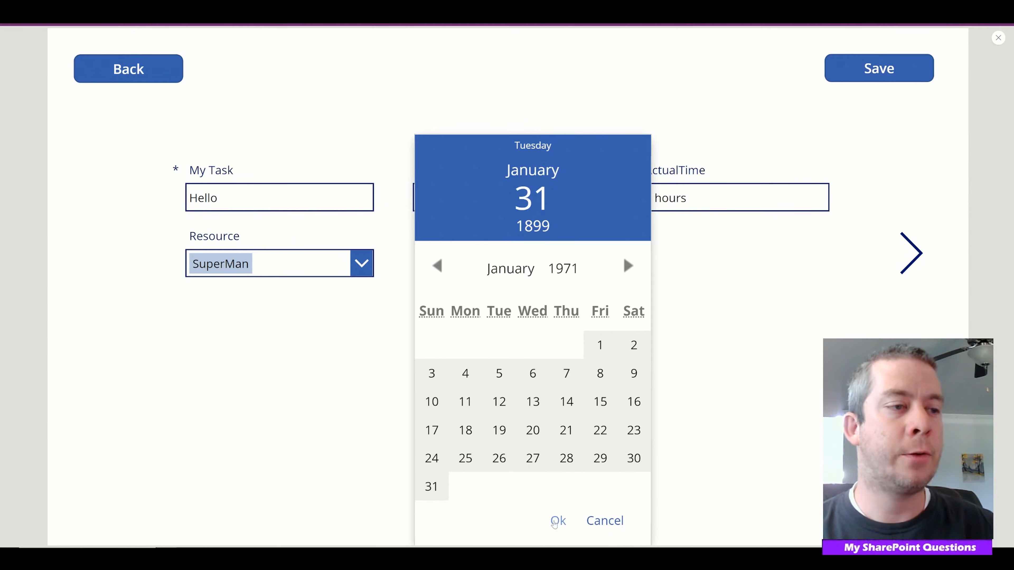
left_click(567, 458)
left_click(558, 520)
left_click(878, 68)
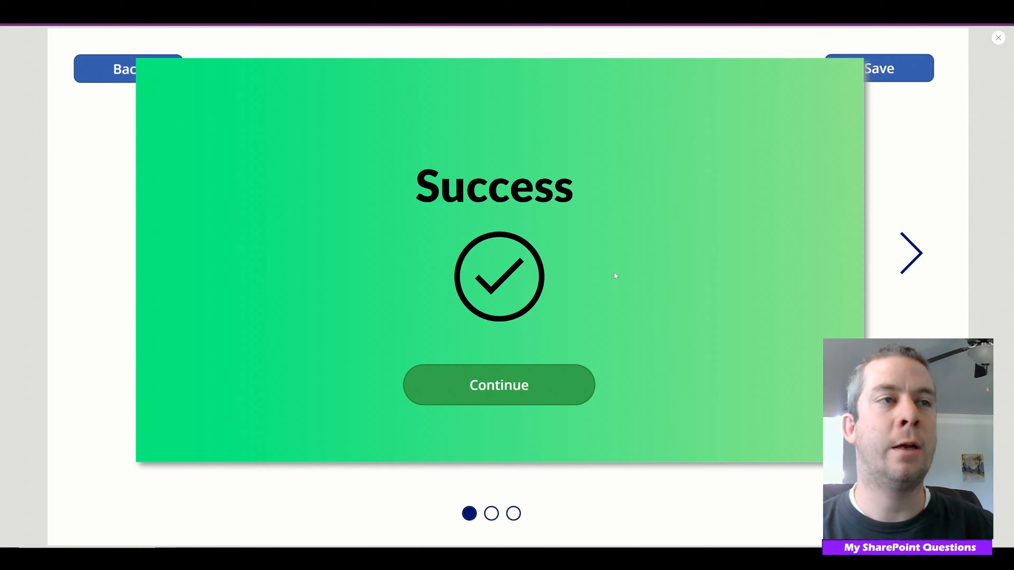
left_click(504, 399)
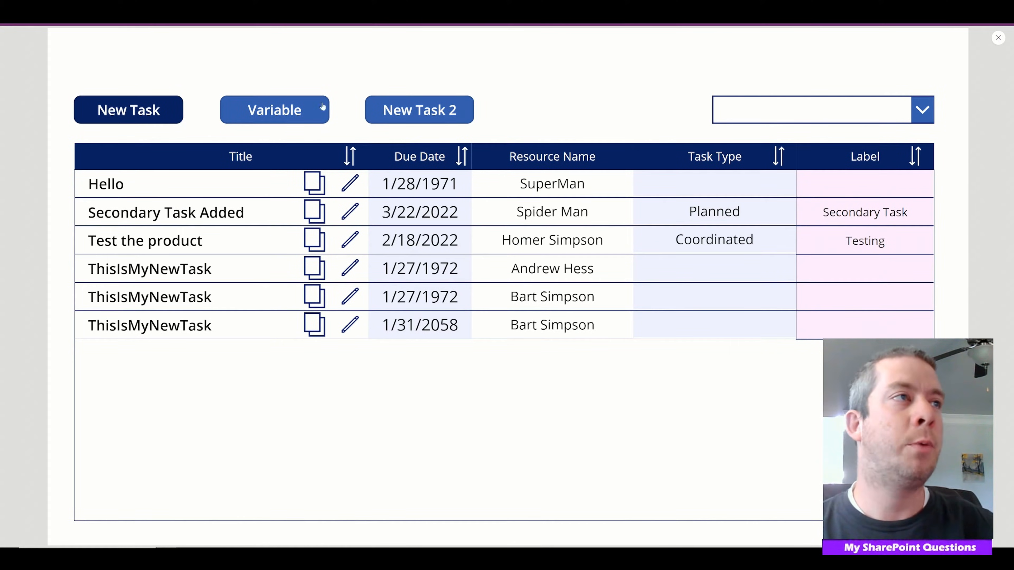
Reopen the Hello task, save it with the due date's year set to 0001, and dismiss the error message with Retry
left_click(306, 188)
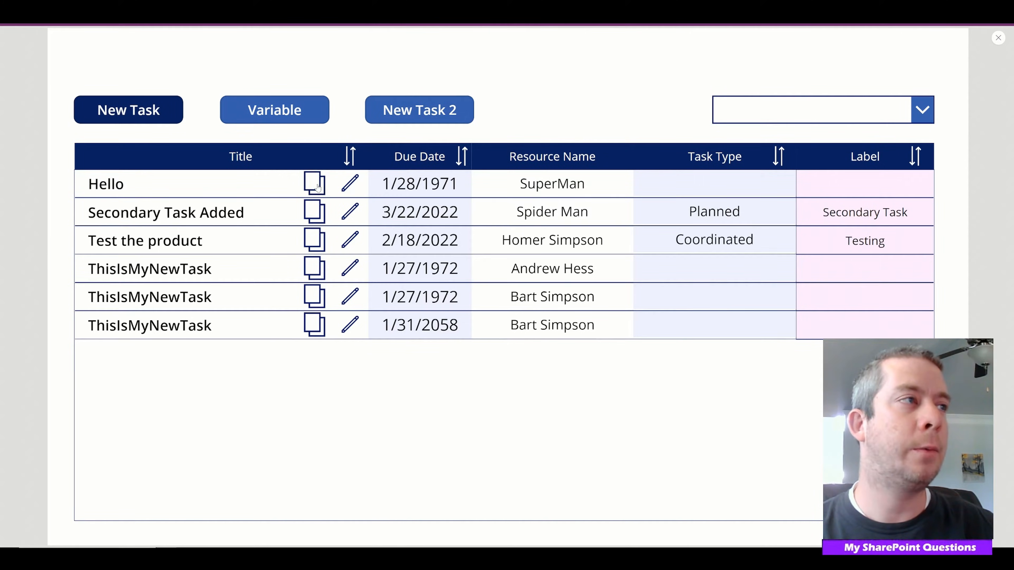
left_click_drag(480, 198, 448, 198)
type("0001")
left_click(831, 70)
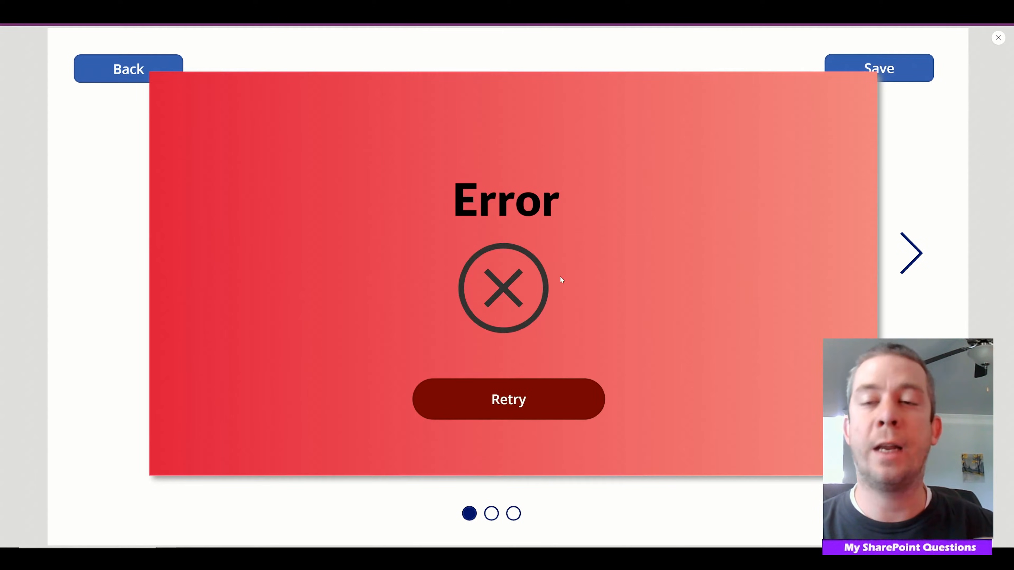
left_click(595, 395)
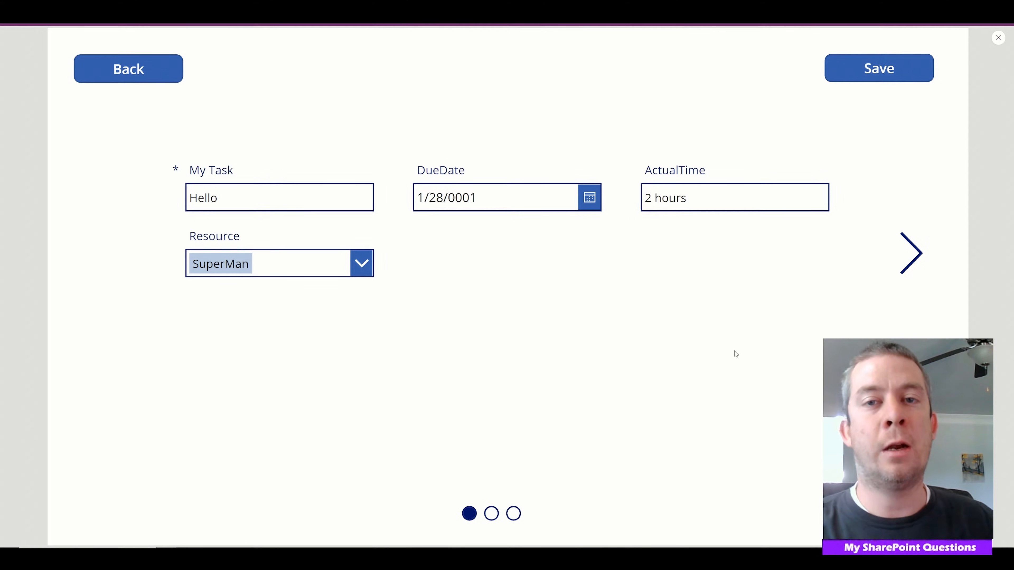
Set the Hello task's due date to 1/28/2001, save it, and continue from the success message to the task list
left_click_drag(505, 210, 448, 200)
type("20001")
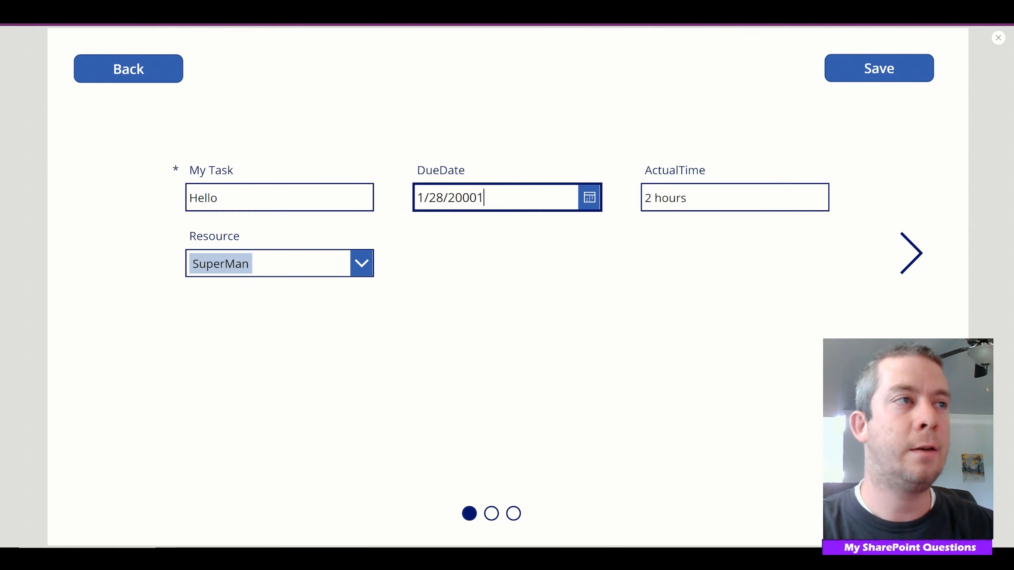
key("BackSpace")
key("BackSpace")
type("1")
left_click(870, 68)
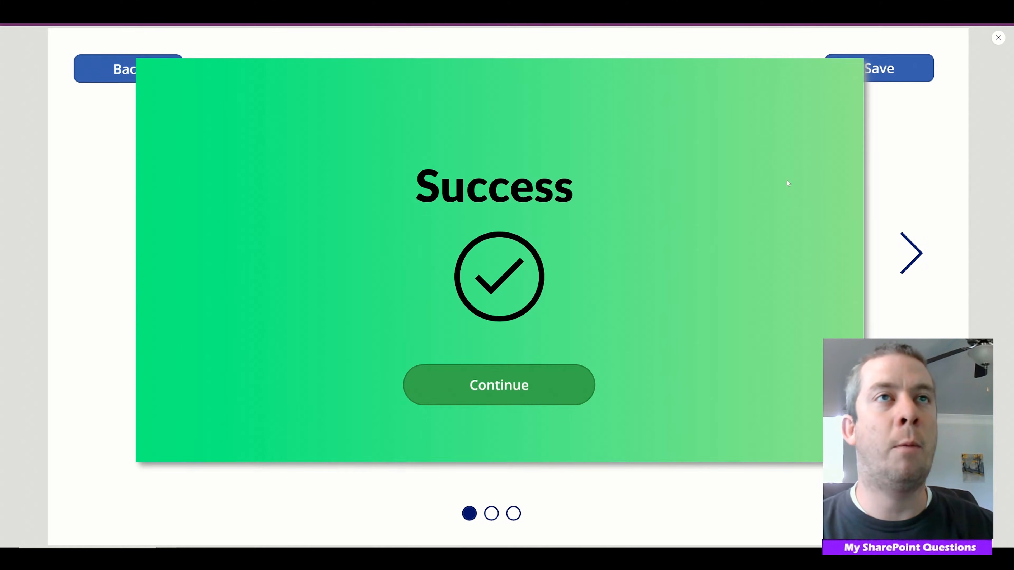
left_click(471, 390)
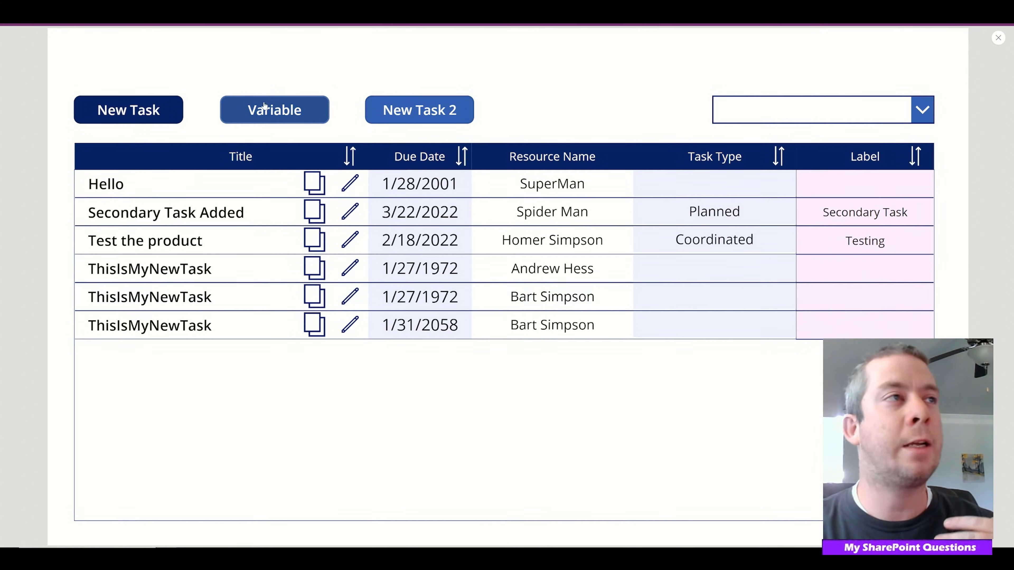
Open the Hello task in the New Task 2 form, and switch to Pinterest to browse success and error message designs
left_click(447, 116)
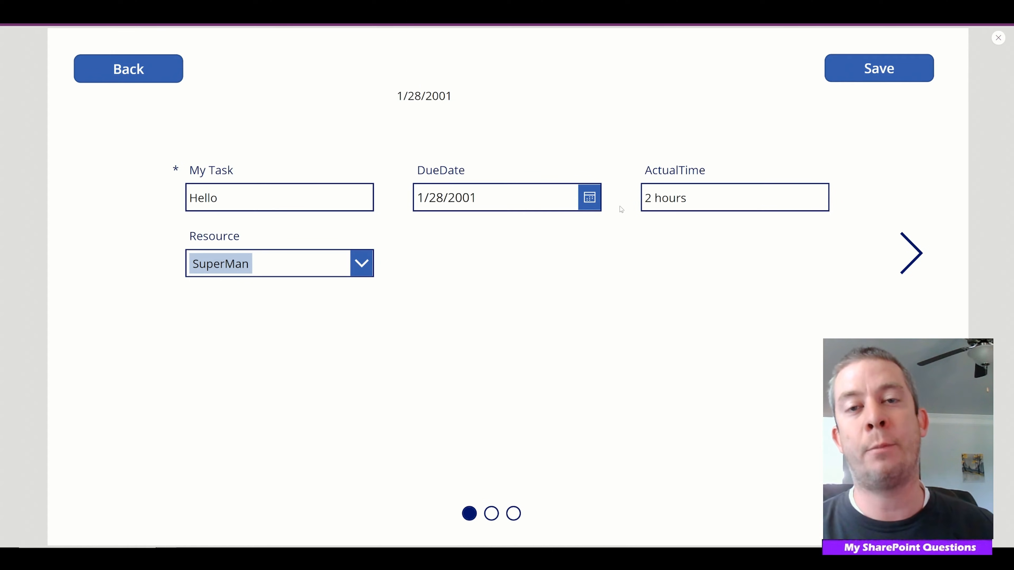
key("alt+Tab")
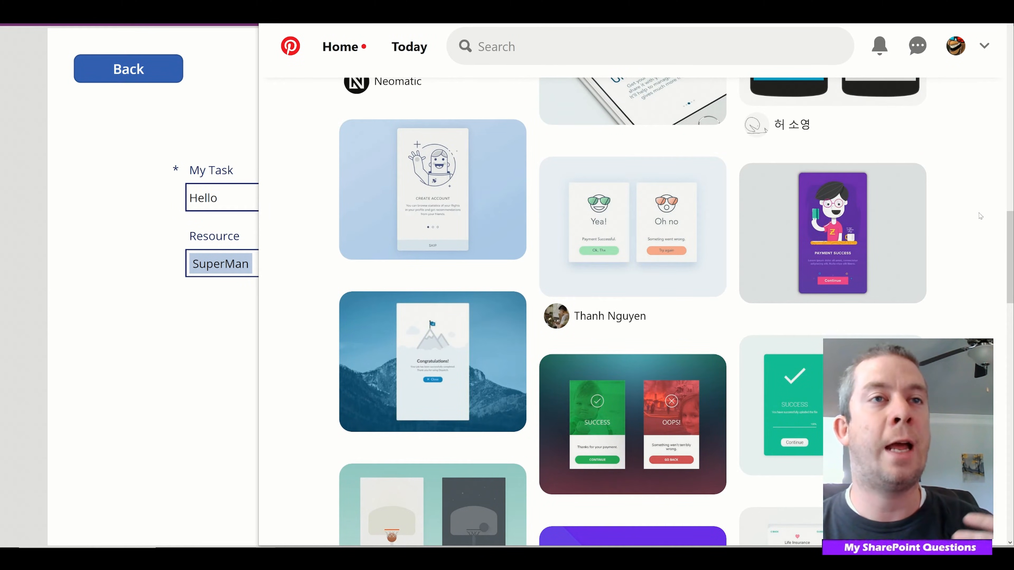
scroll(976, 254, "down", 5)
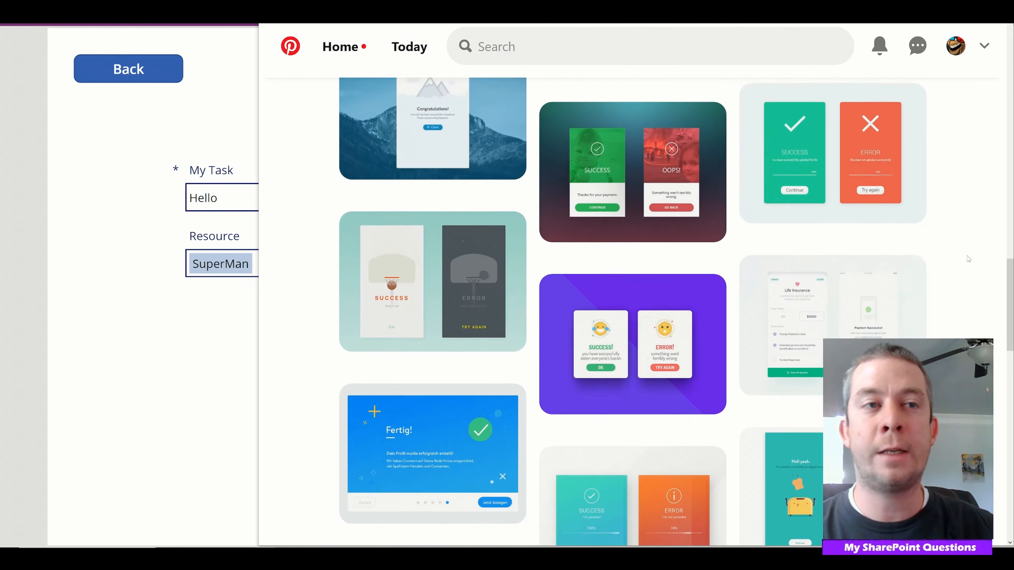